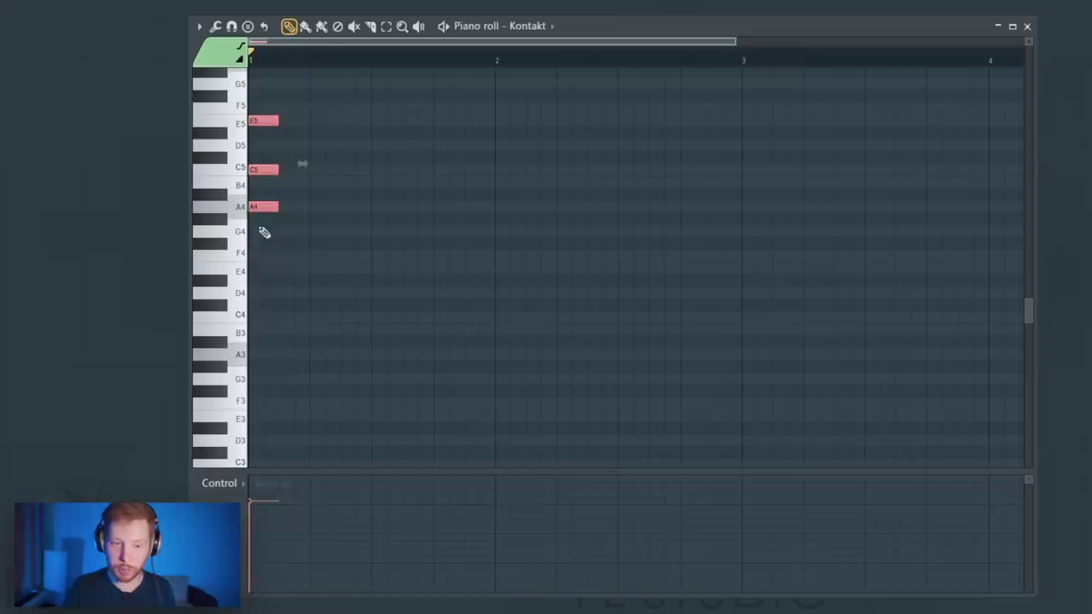
- Repeat the A4–C5–E5 chord on the off-beats of bars 1–2, with A3 and E3 bass notes alternating between the chords
left_click_drag(290, 205, 344, 203)
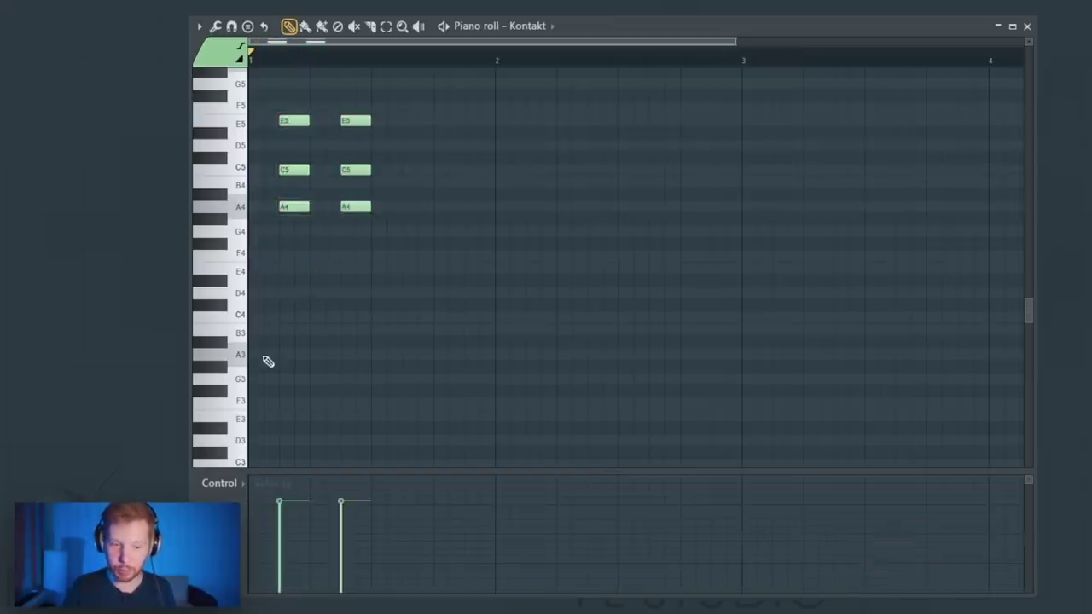
key("space")
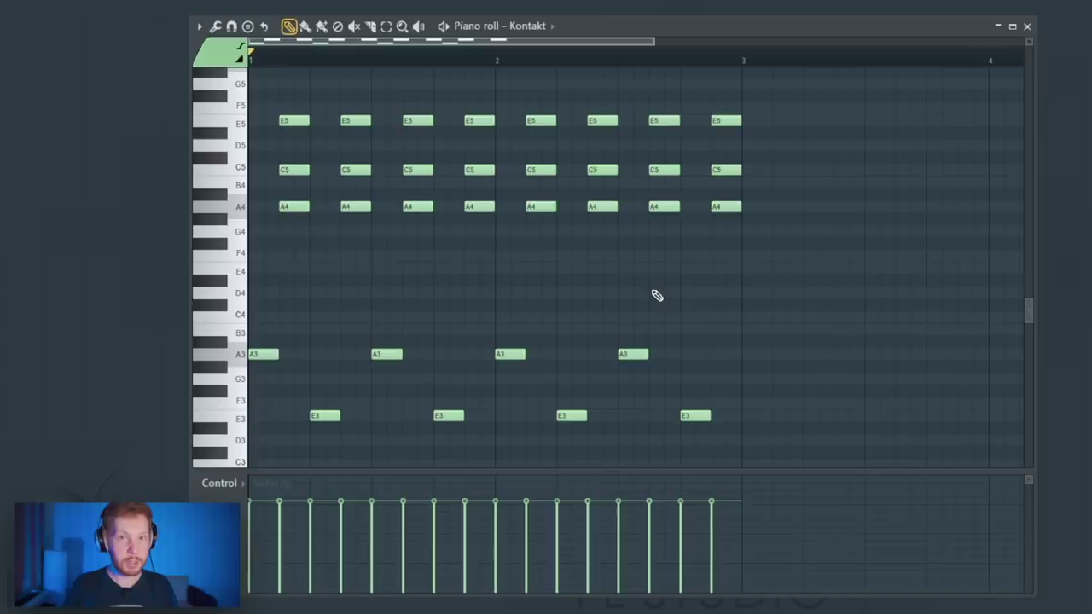
- Build the A4–D5–F5 off-beat chords with alternating D4 and A3 bass notes in bar 3 and duplicate them into bar 4
scroll(696, 339, "down", 4)
left_click_drag(551, 79, 506, 220)
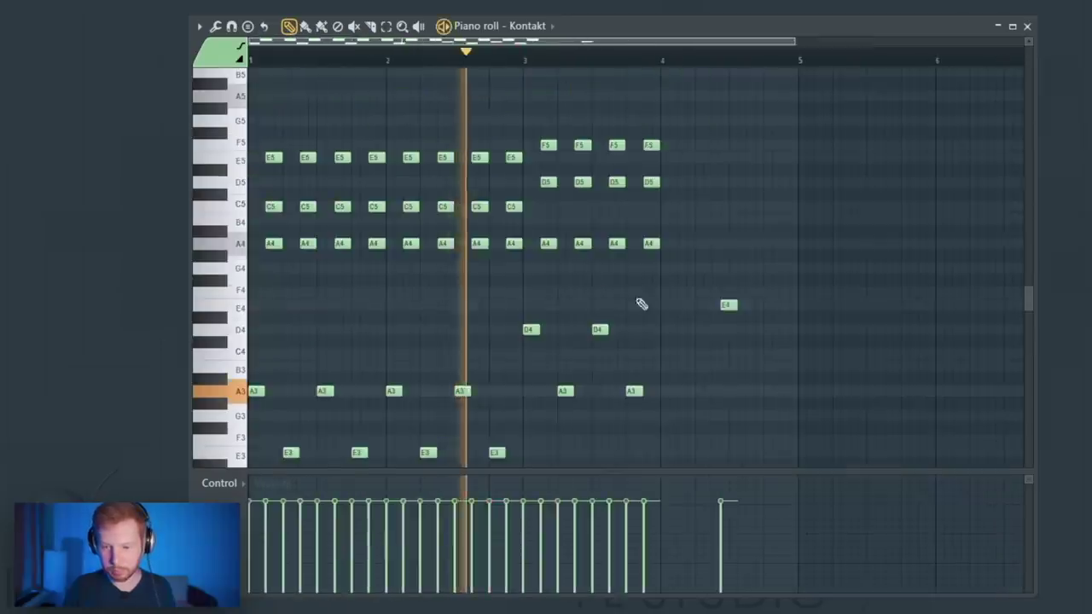
left_click_drag(705, 418, 535, 154)
key("ctrl+b")
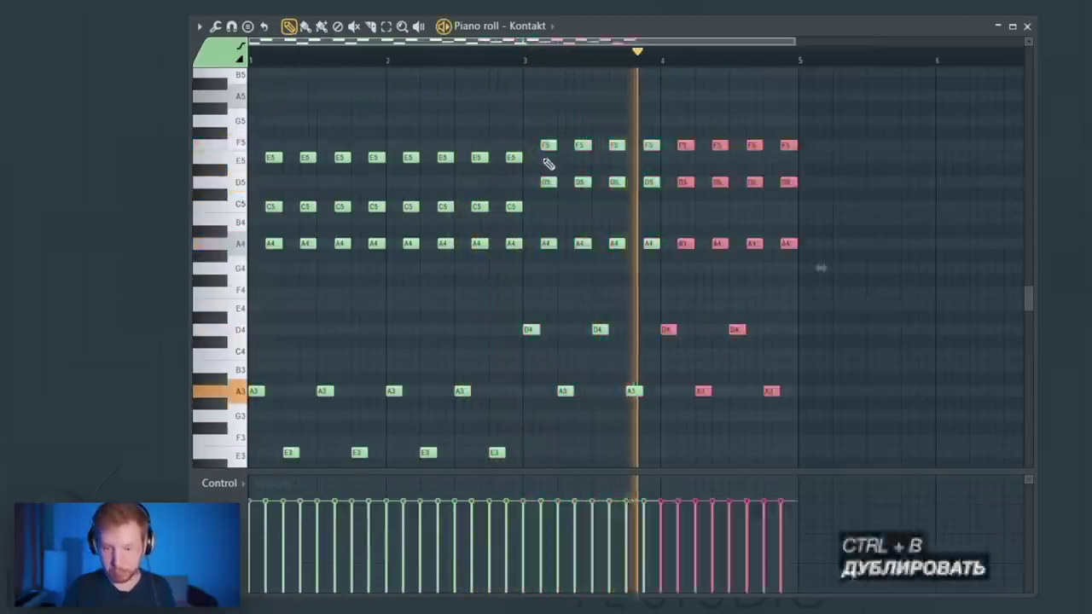
- Fill bars 5–6 with off-beat B4–E5–G#5 chords and alternating B3 and E3 bass notes
scroll(777, 280, "down", 1)
left_click(765, 292, "ctrl")
key("space")
left_click_drag(724, 339, 544, 342)
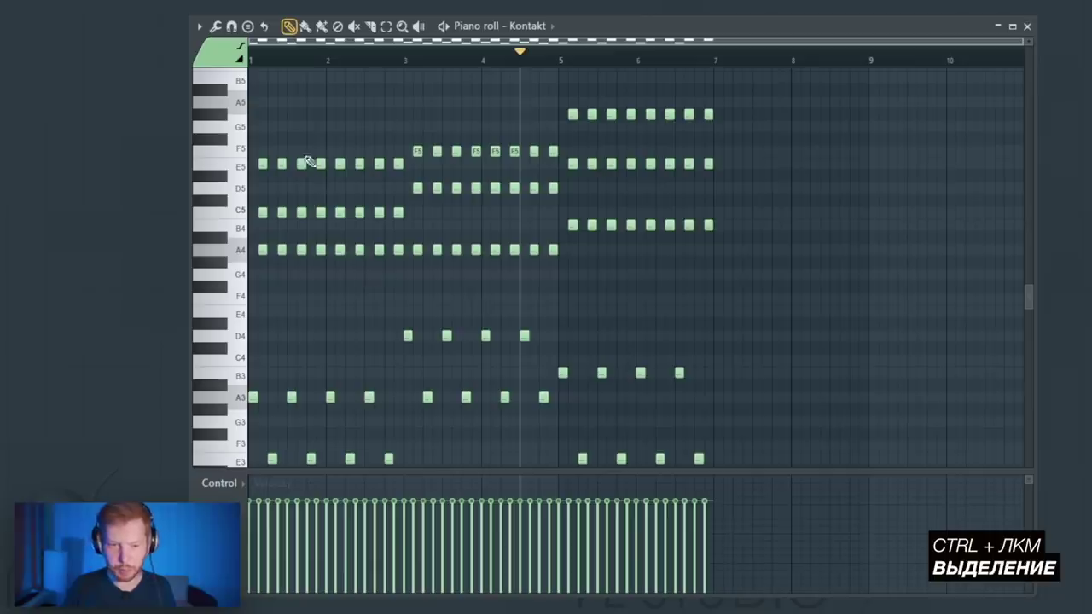
- Copy the bar 1 chords and bass into bar 7 and a bar of the B4–E5–G#5 section into bar 8
left_click_drag(321, 147, 252, 461)
left_click_drag(275, 396, 726, 390)
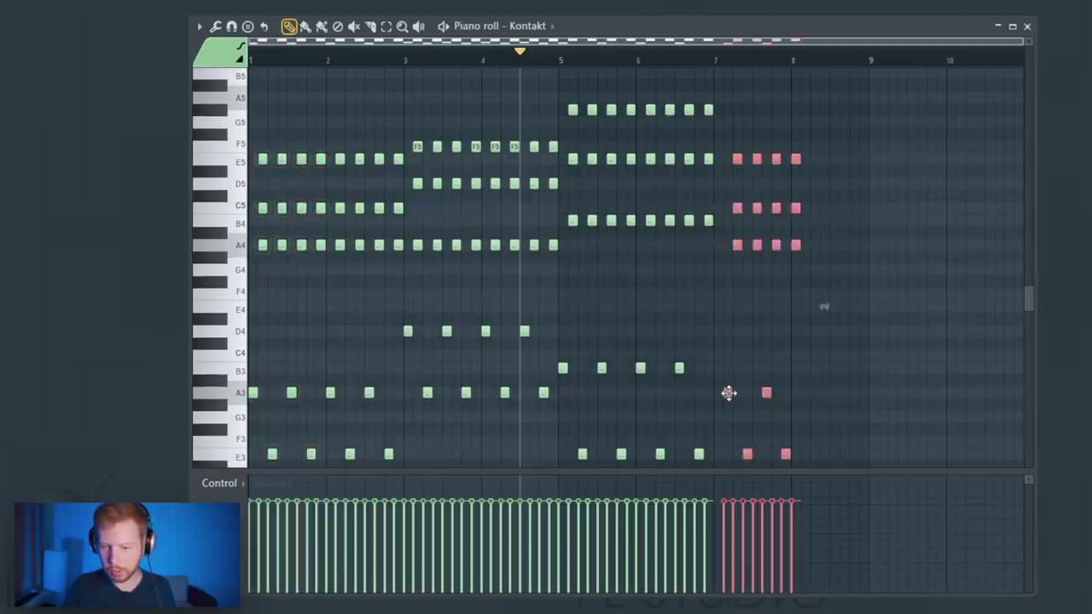
left_click_drag(566, 93, 631, 463)
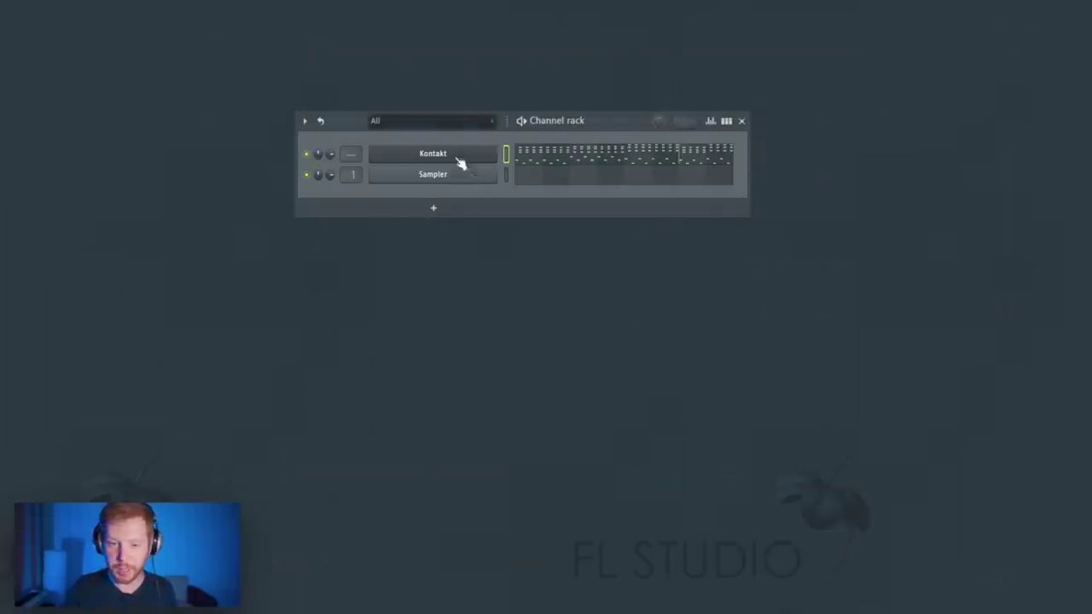
- Insert a second Kontakt instrument and open Berlin Orchestra Inspire's 03. Brass folder, going into 01. Brass Whole Ensemble
right_click(459, 162)
mouse_move(523, 246)
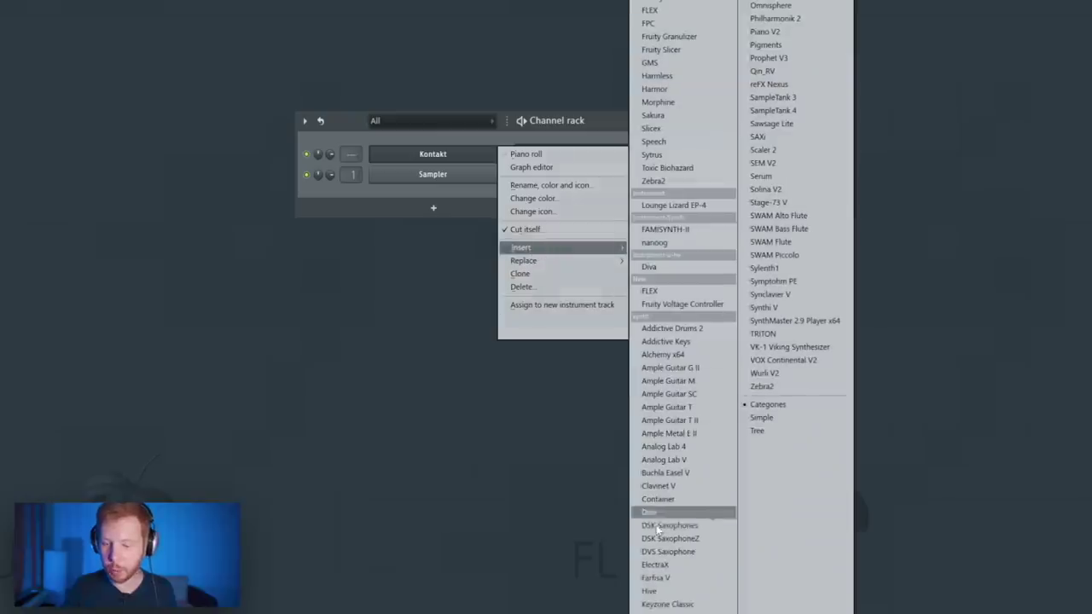
left_click(668, 557)
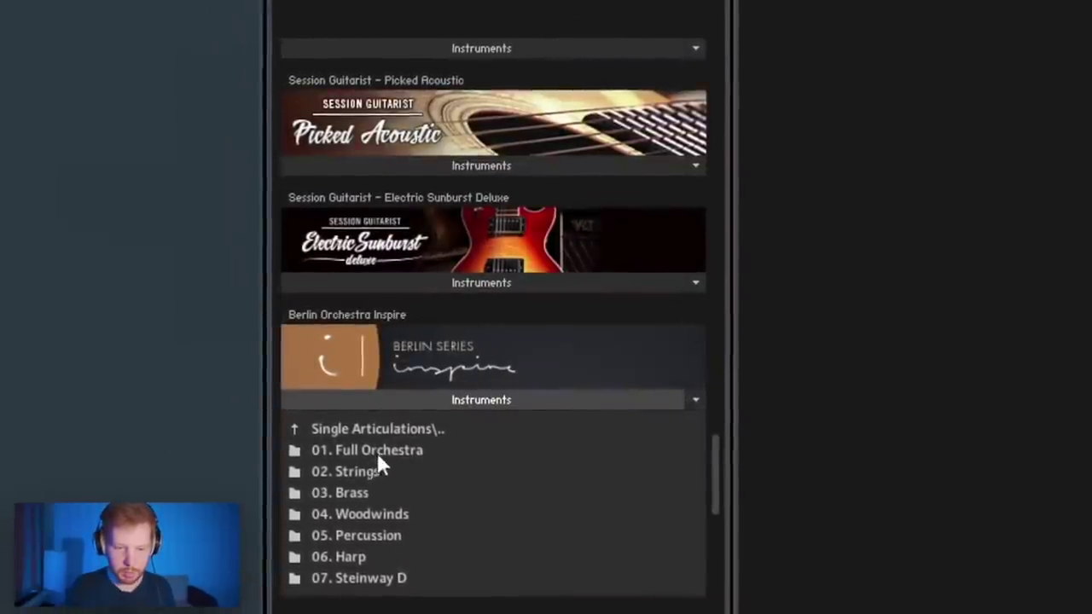
double_click(354, 493)
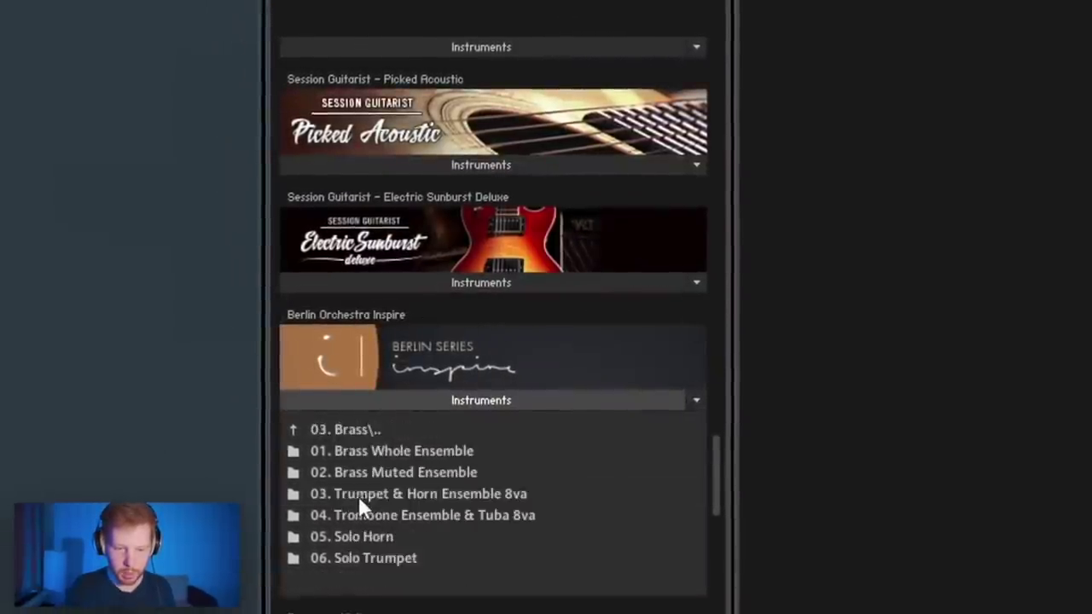
double_click(388, 451)
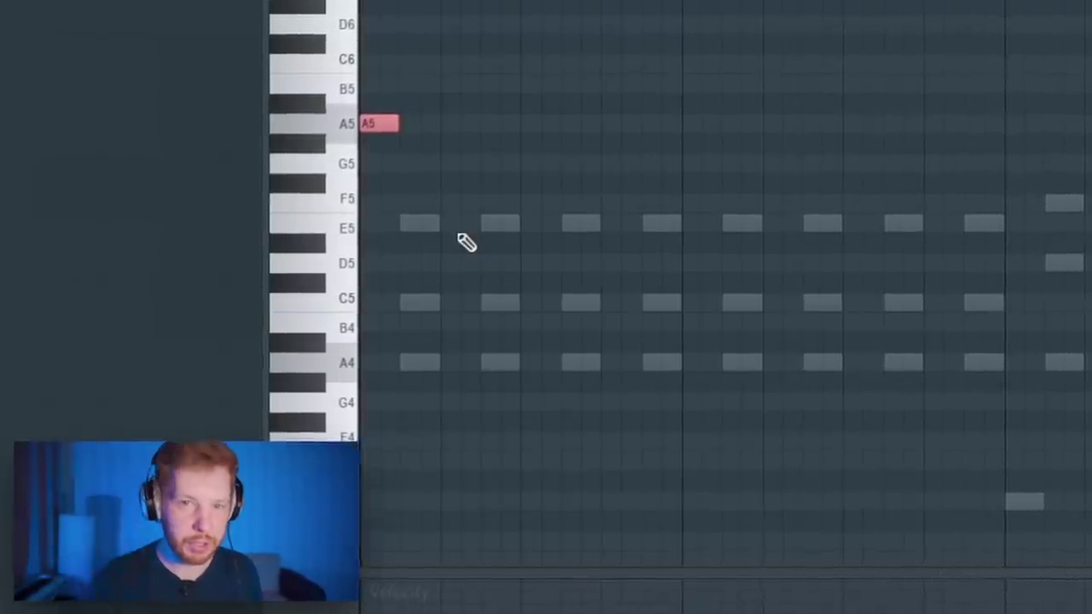
- Enter the opening brass melody A5, B5, A5 in bar 1 and repeat it in bar 2 with a B5 pickup
left_click_drag(399, 124, 419, 88)
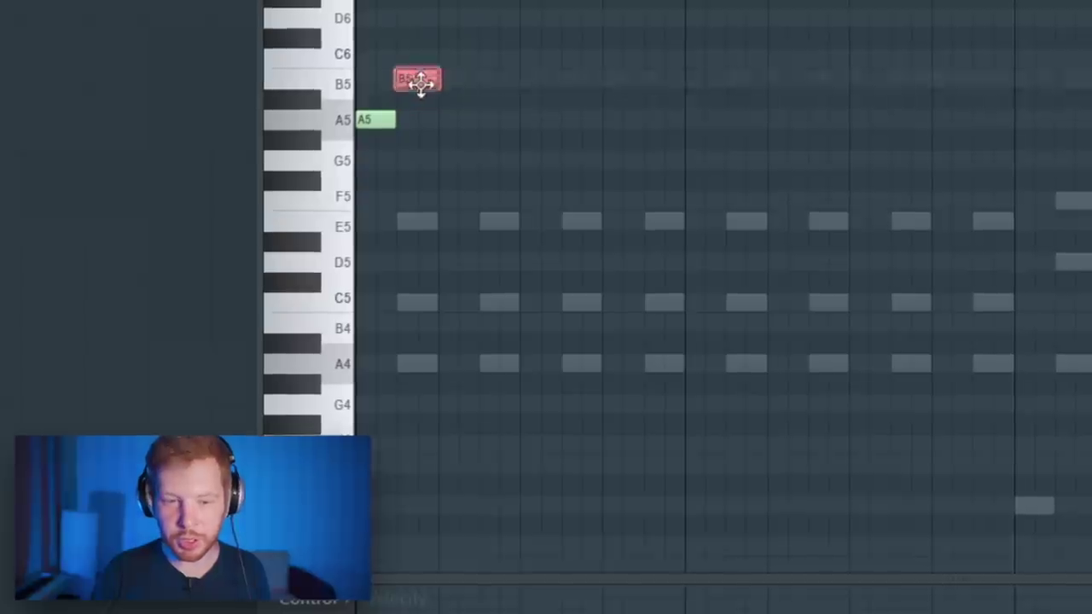
left_click(468, 119)
key("space")
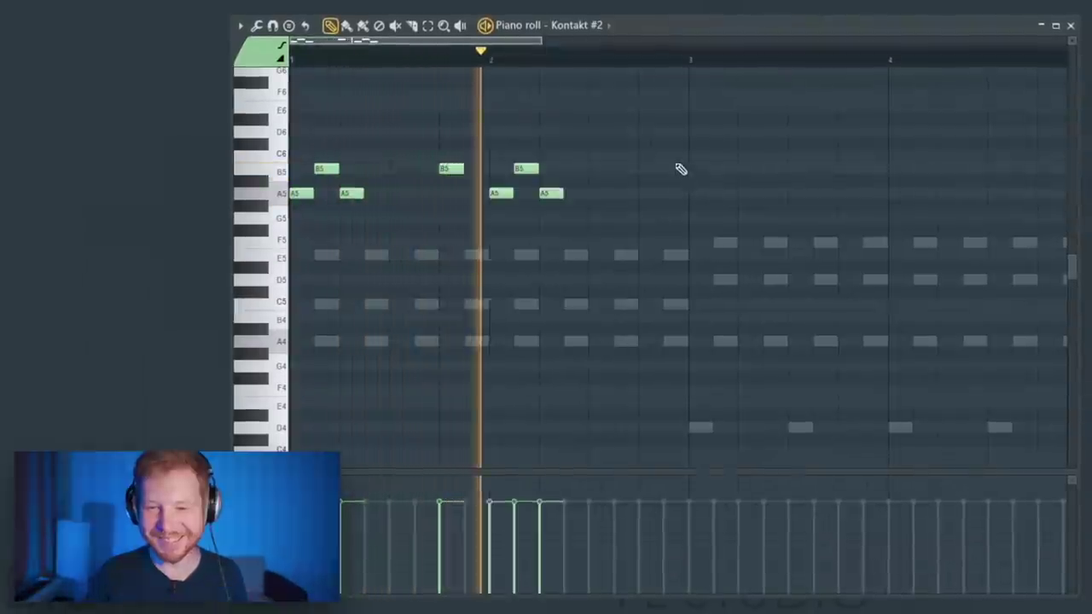
- Add the next melody phrase around bar 3: a C6 pickup followed by B5, C6 and B5
left_click(998, 56)
left_click(701, 169)
left_click(725, 156)
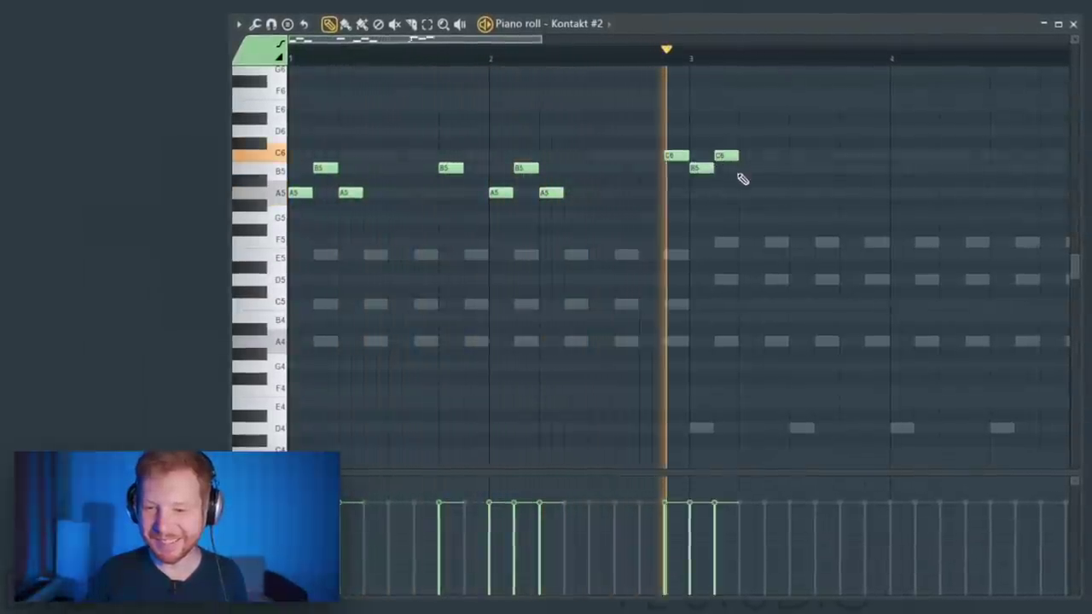
left_click(743, 169)
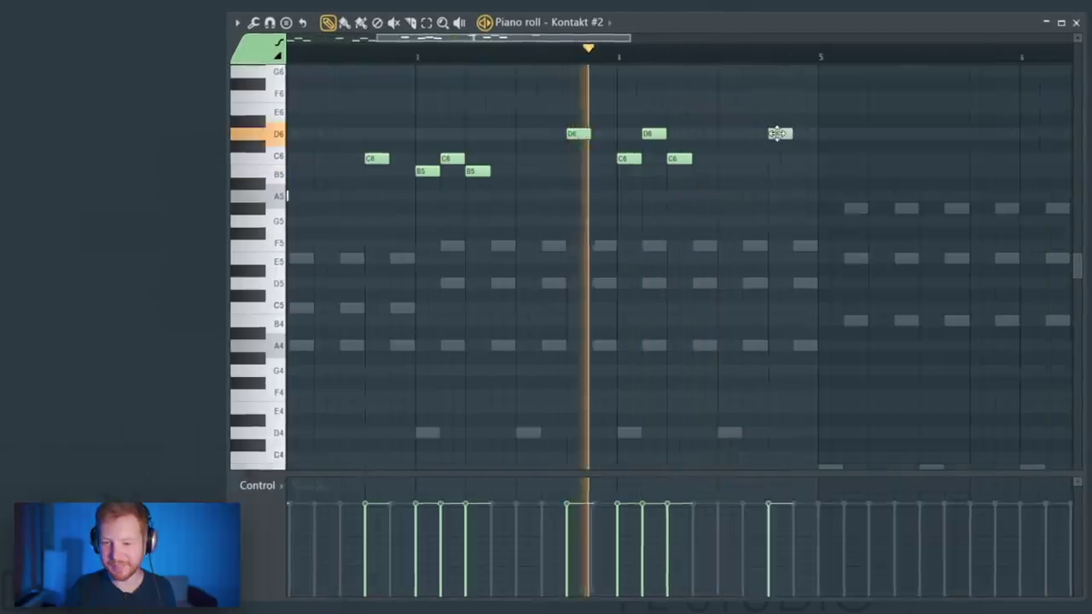
- Place the D6 pickup with C6, D6, C6 in bar 4 and repeat the phrase in bar 5
mouse_move(813, 105)
left_mouse_down()
mouse_move(731, 163)
mouse_move(626, 166)
mouse_move(851, 156)
mouse_move(825, 157)
left_mouse_up()
left_click(913, 248, "ctrl")
left_click_drag(925, 251, 565, 290)
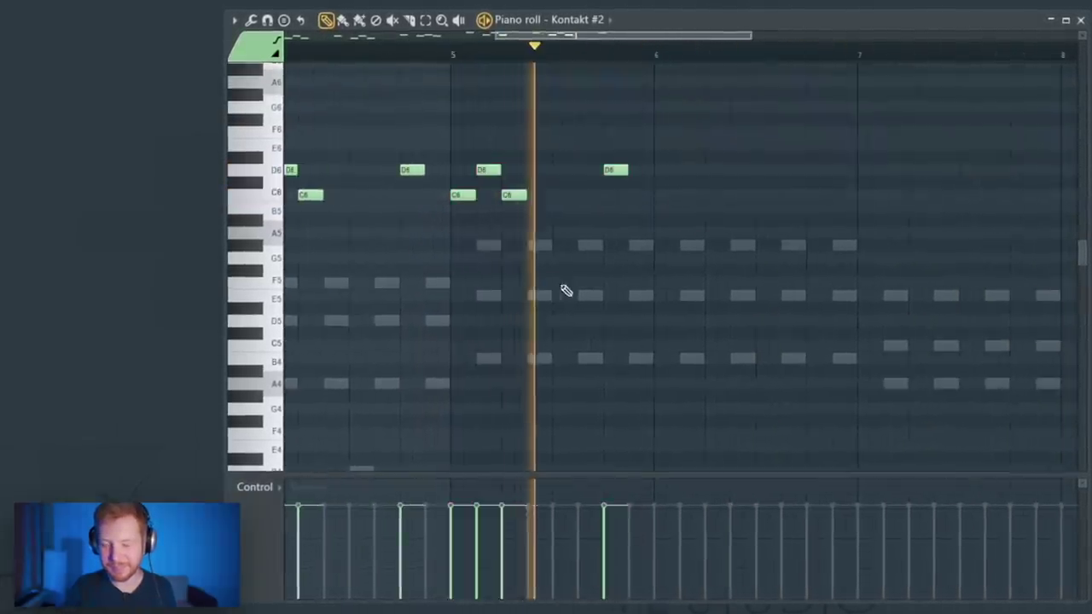
- Bring the melody down through C6, B5, A5 and G#5 in bar 6, leading into A5, B5, A5 in bar 7
key("space")
left_click(666, 193)
left_click(763, 233)
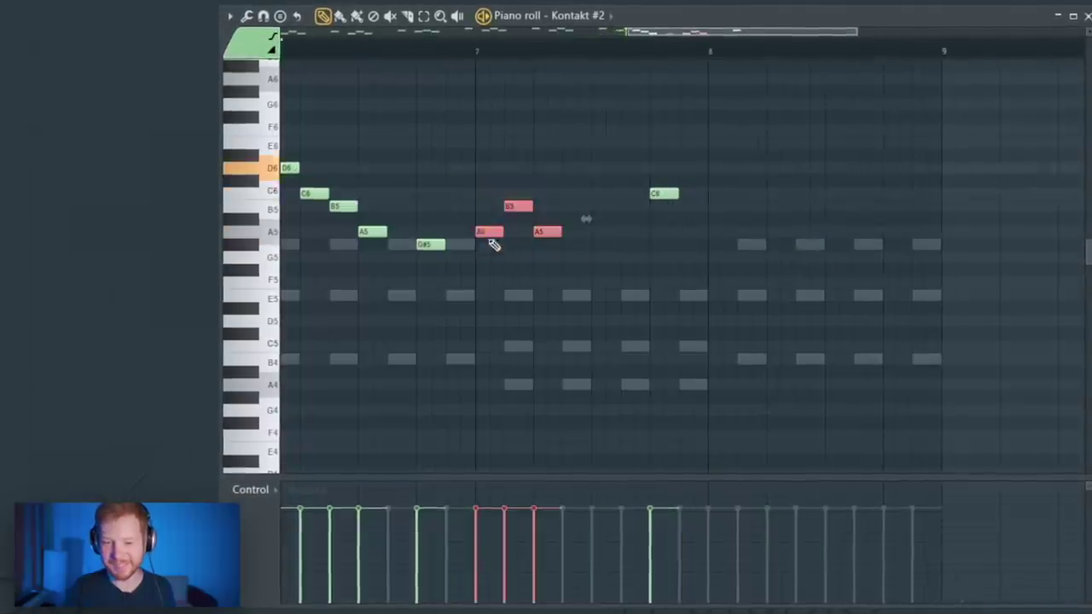
- Finish the melody in bar 8 with B5, C6, B5, A5, G#5 and E5, copying the bar 7 motif up for its start
mouse_move(489, 232)
left_mouse_down()
mouse_move(707, 220)
mouse_move(750, 196)
left_mouse_up()
left_click(748, 215, "ctrl")
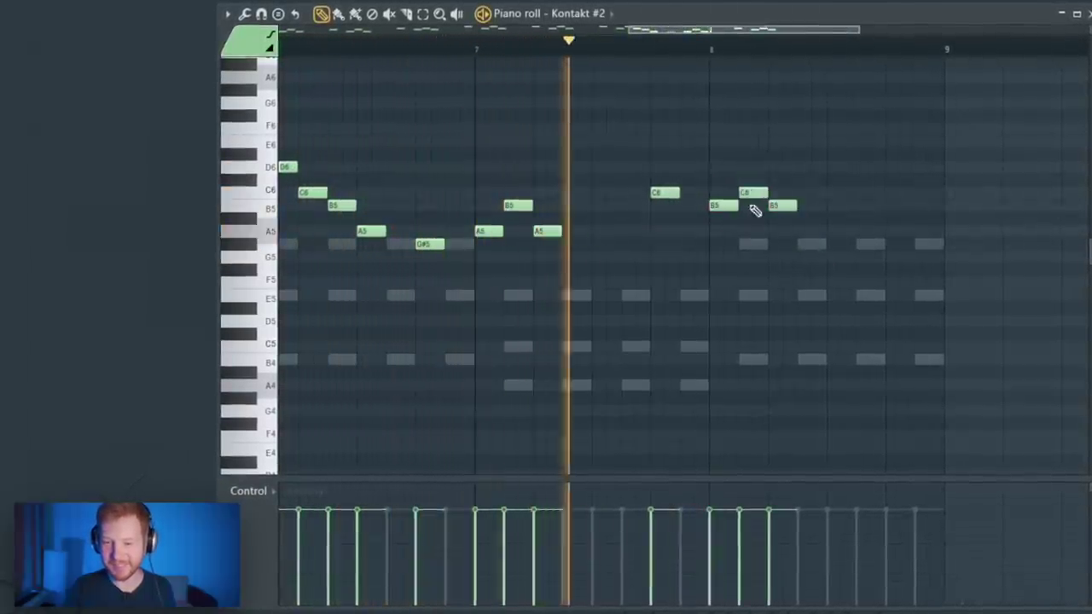
left_click_drag(725, 278, 581, 282)
key("space")
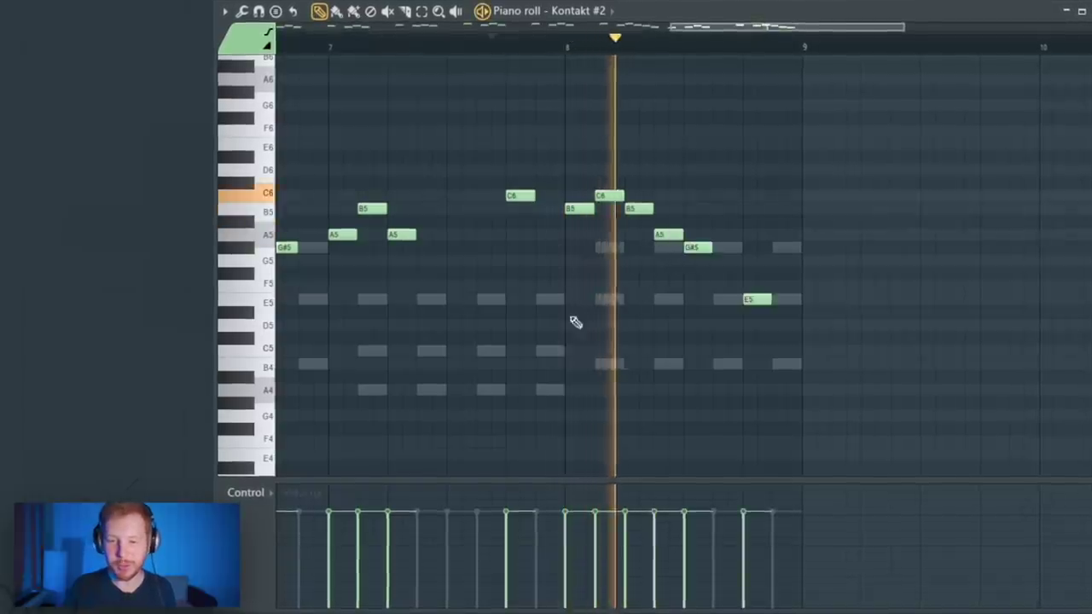
- Open the brass melody's notes and transpose them down six semitones
scroll(577, 322, "down", 2)
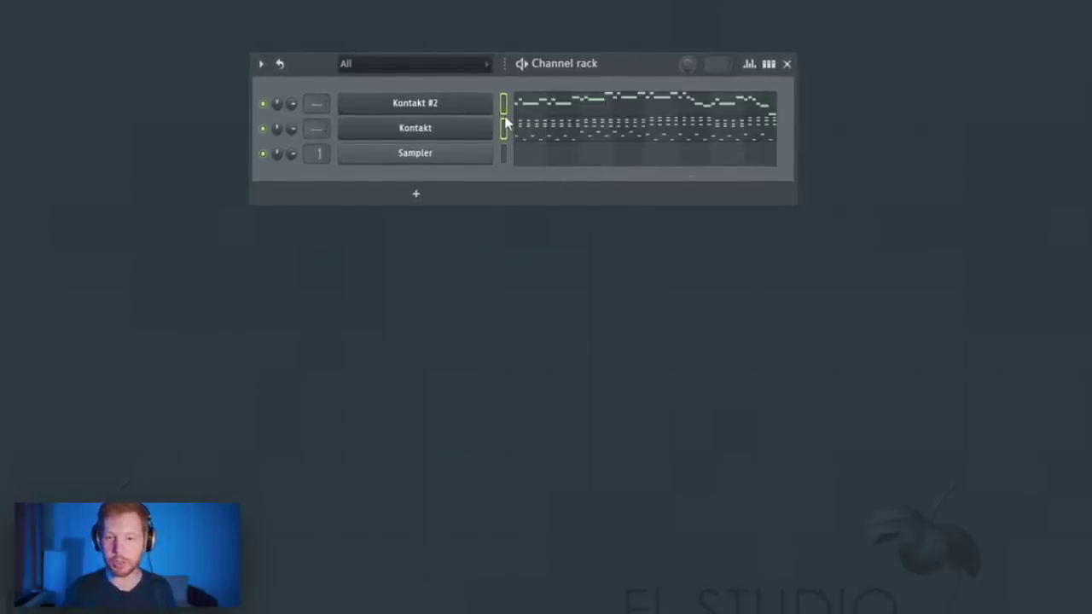
left_click(566, 108)
scroll(453, 268, "down", 3)
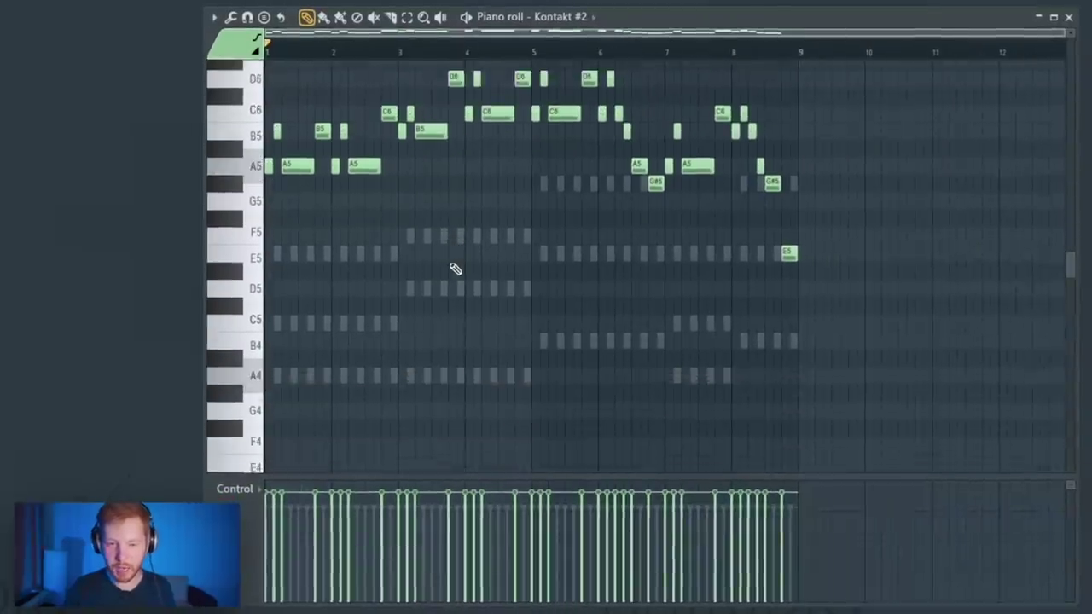
key("shift+Down")
key("shift+Down")
key("shift+Down")
key("shift+Down")
key("shift+Down")
key("shift+Down")
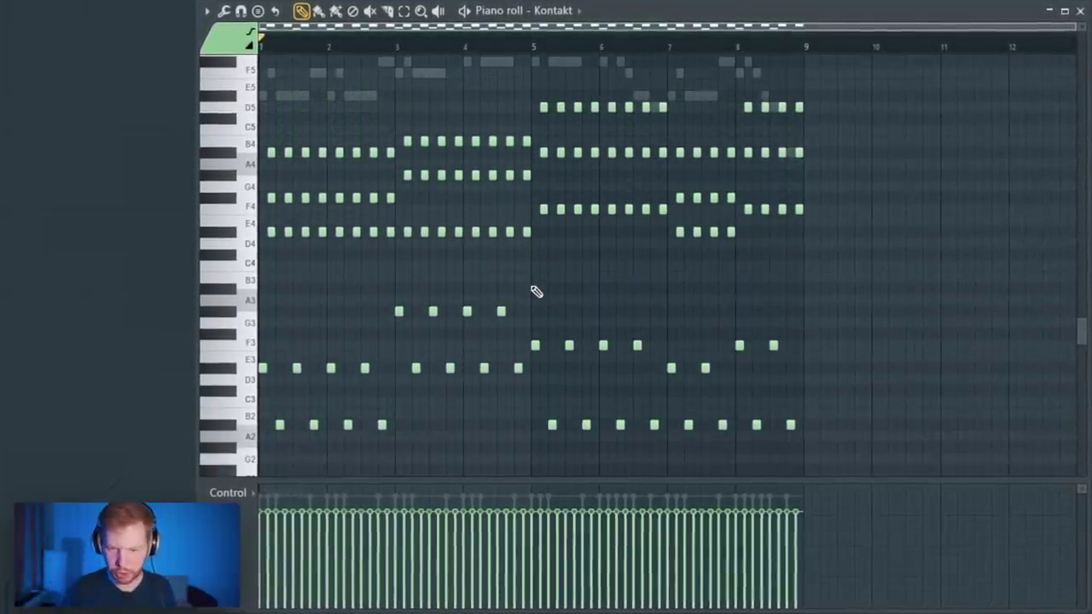
- Raise the accompaniment's bass notes by one octave and randomize the accompaniment's velocities
key("ctrl+Up")
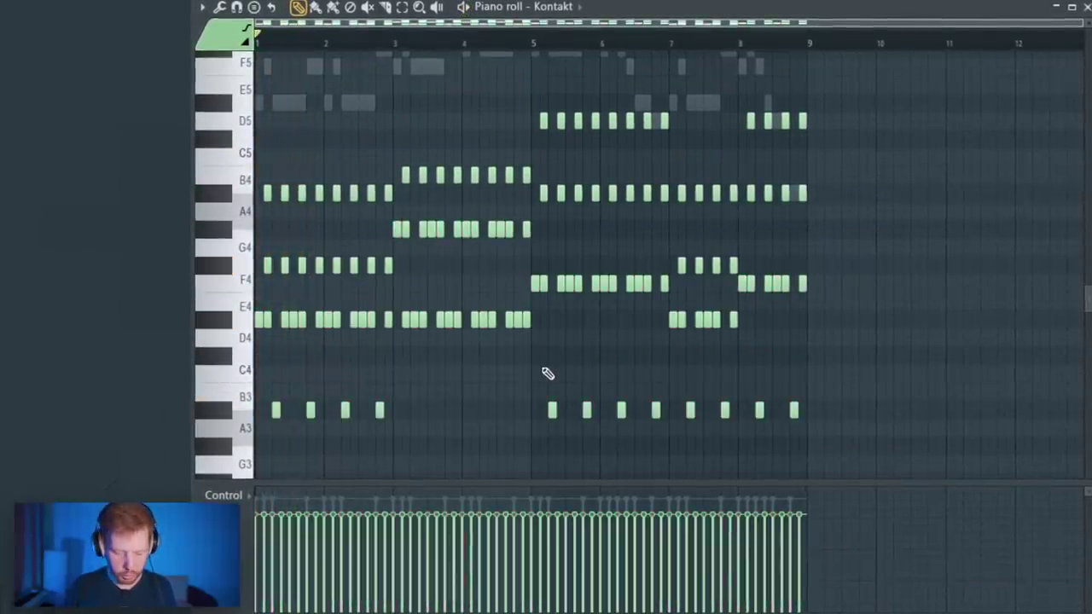
key("alt+r")
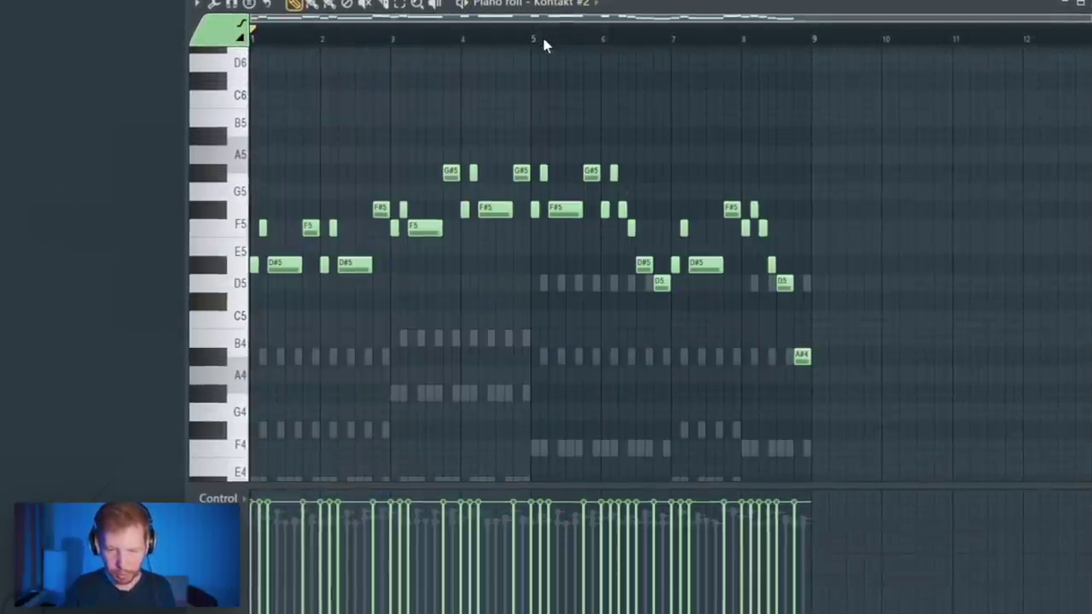
- Randomize the velocity levels of the brass melody and accept the change
key("alt+r")
key("space")
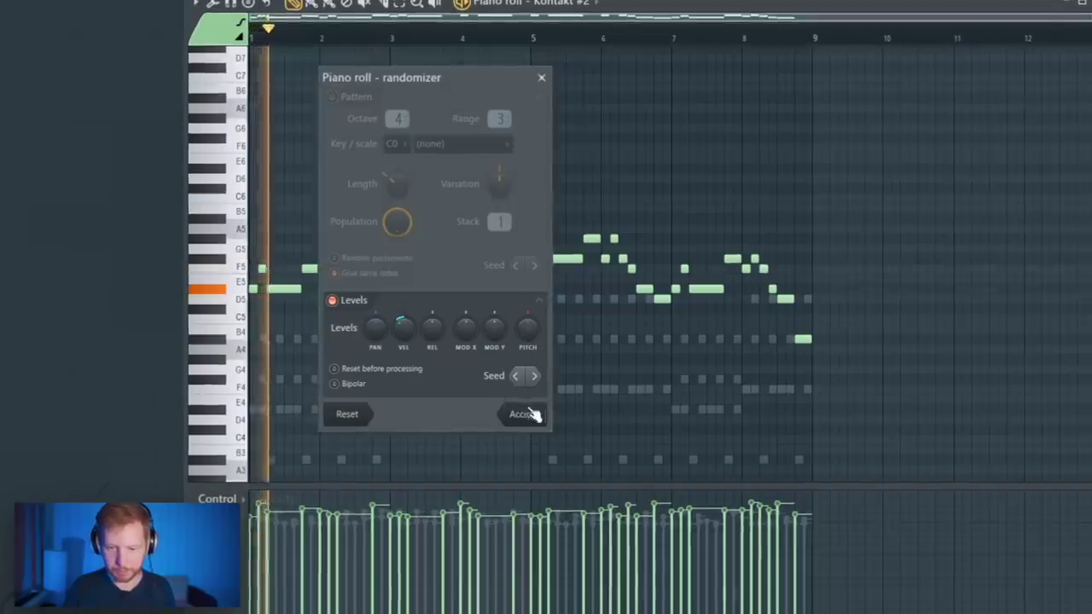
left_click(524, 415)
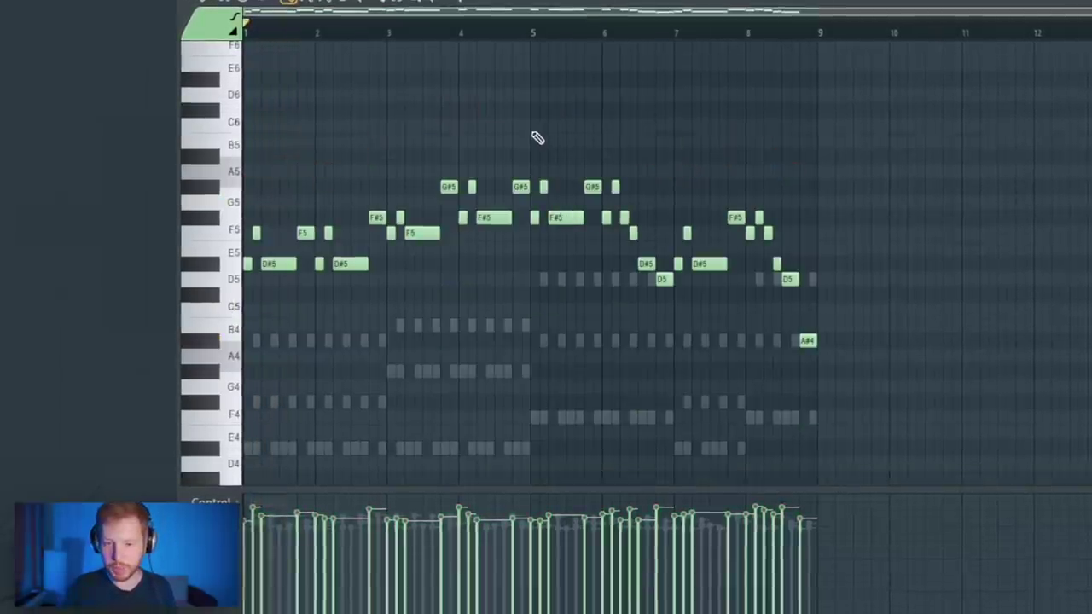
- Replace the brass melody in bars 5–7 with a copy of the phrase from bars 1–3
left_click_drag(532, 120, 735, 331)
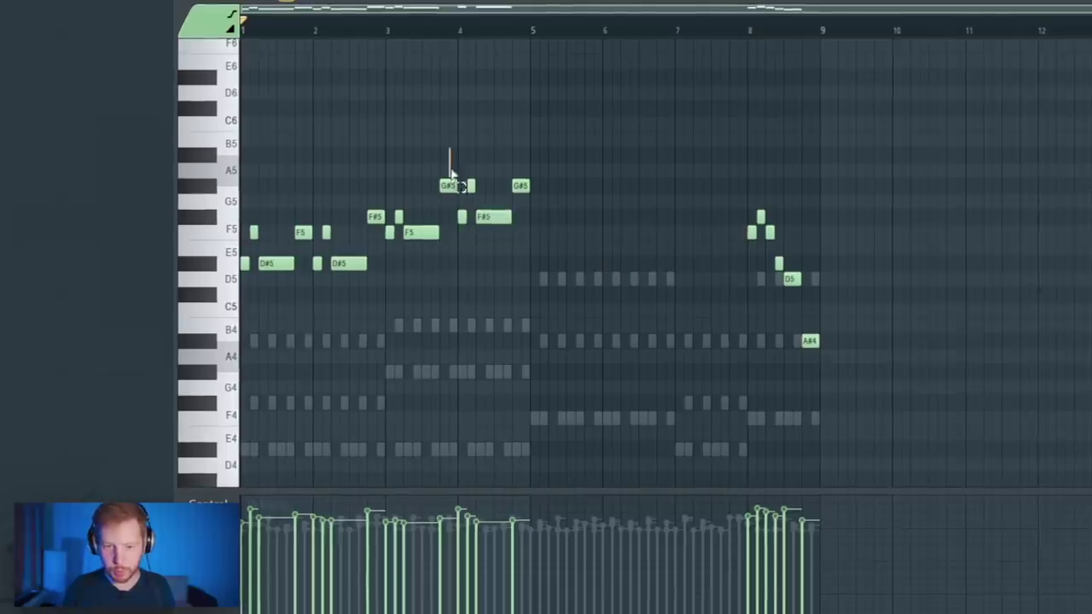
left_click_drag(451, 171, 241, 331)
left_click_drag(242, 265, 534, 265)
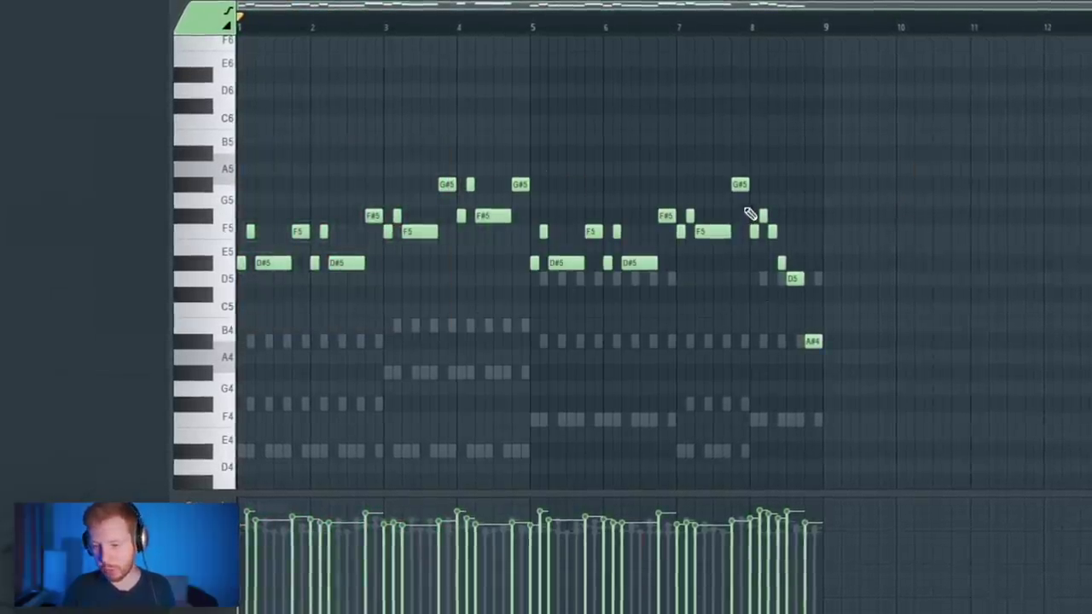
- Play back the melody's ending from bar 8
left_click(756, 26)
key("space")
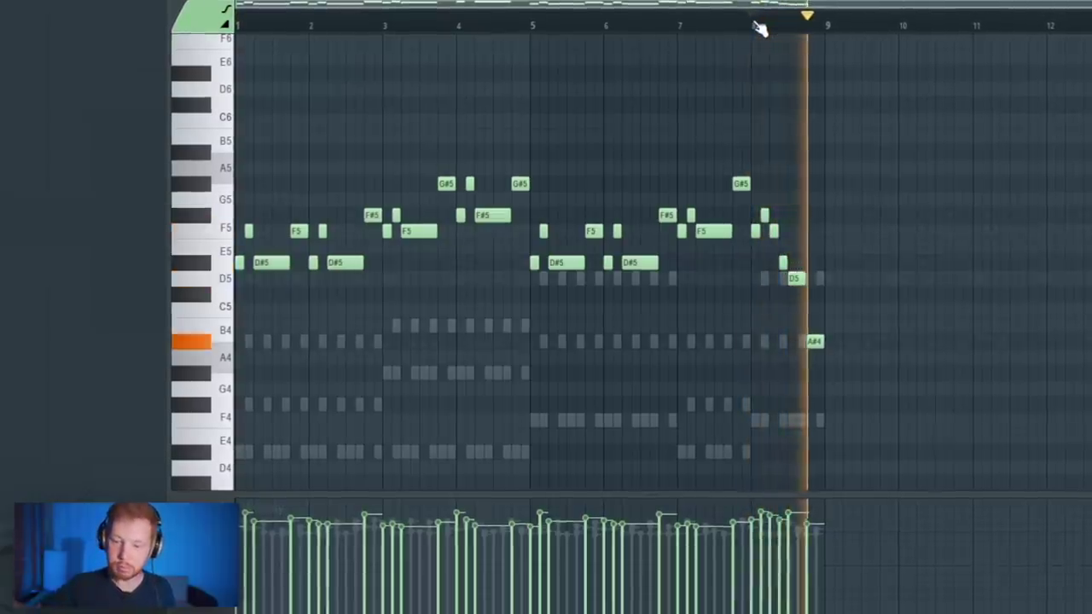
key("space")
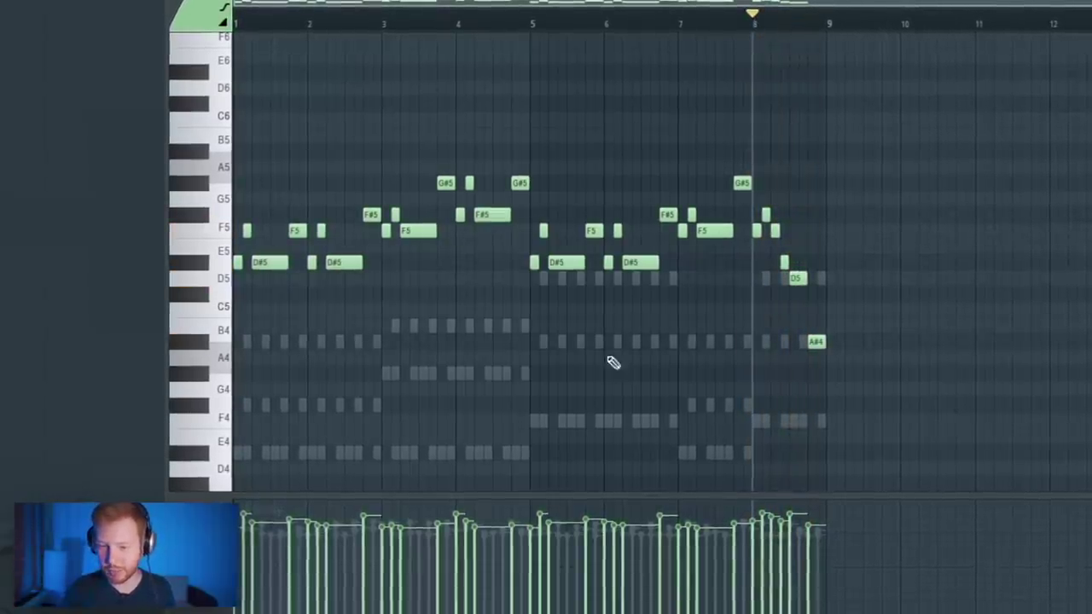
- Switch to the Kontakt accompaniment and select its notes in bars 5–7
right_click(694, 348)
scroll(674, 389, "down", 3)
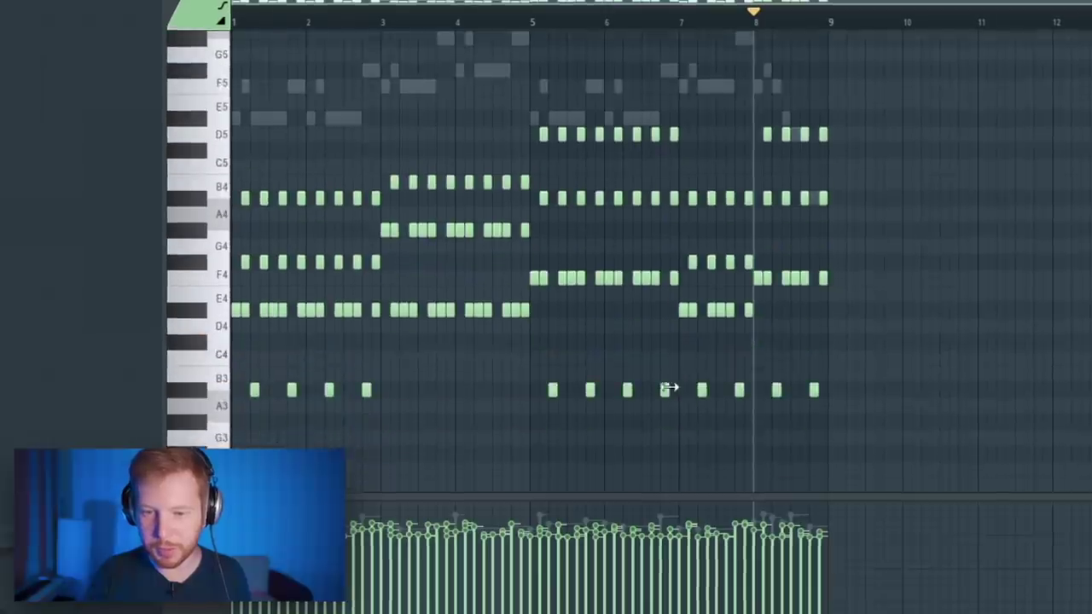
left_click_drag(538, 80, 755, 432)
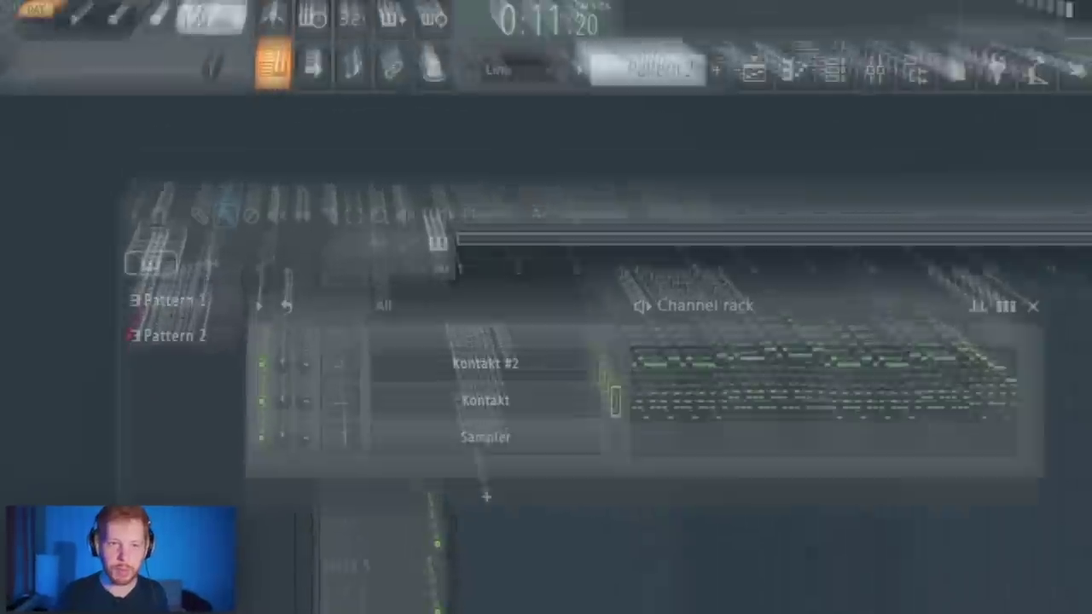
- Place Pattern 2 on Track 1 at bars 1 and 9 of the playlist and select both clips from the timeline
left_click_drag(214, 27, 214, 70)
left_click(170, 131)
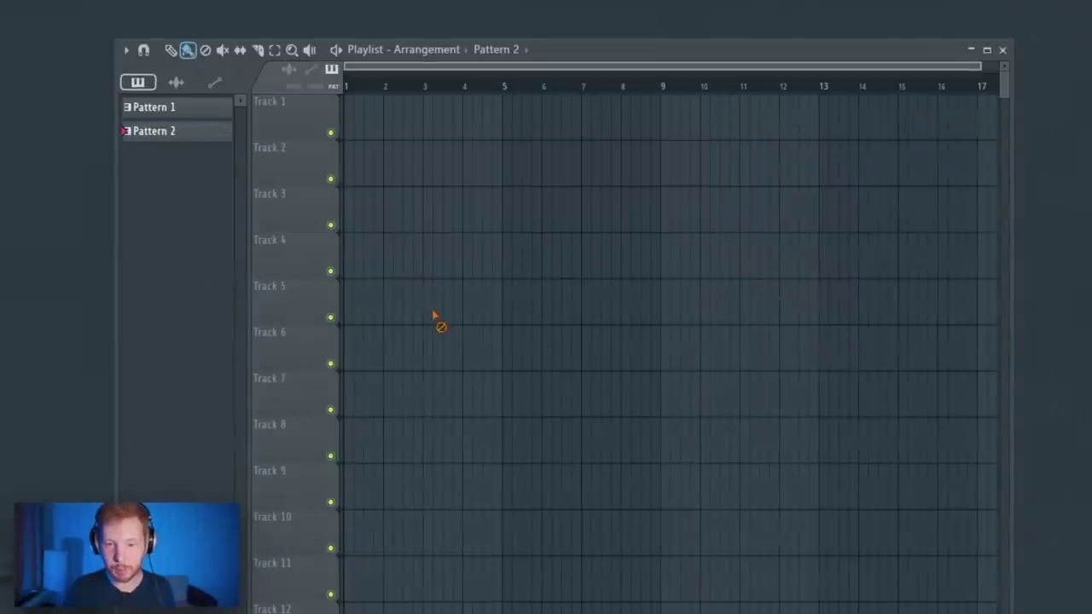
left_click_drag(431, 297, 365, 114)
left_click_drag(717, 132, 748, 137)
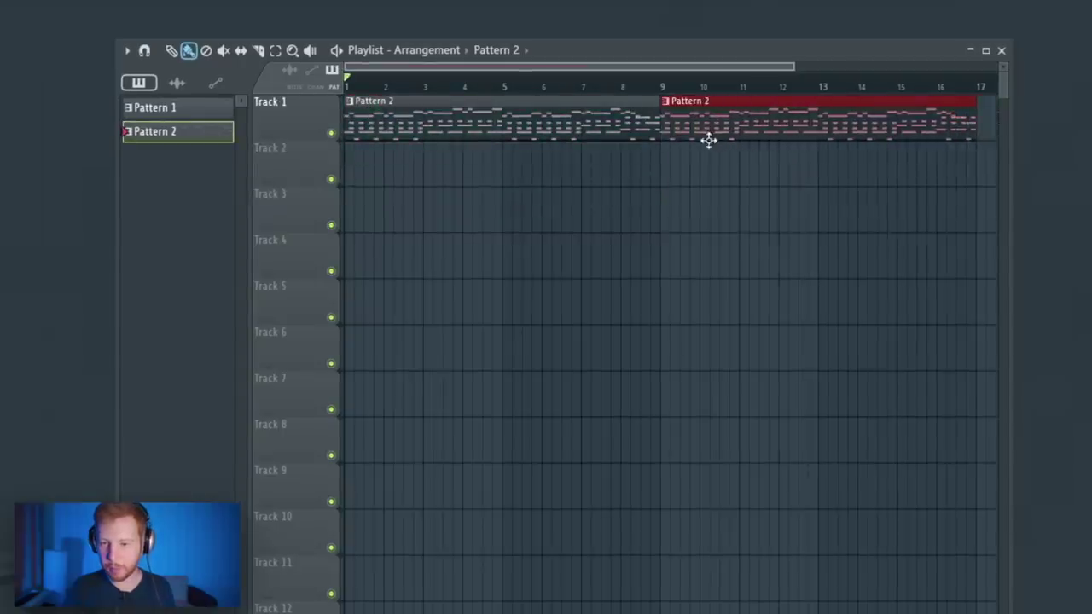
left_click_drag(702, 89, 347, 120)
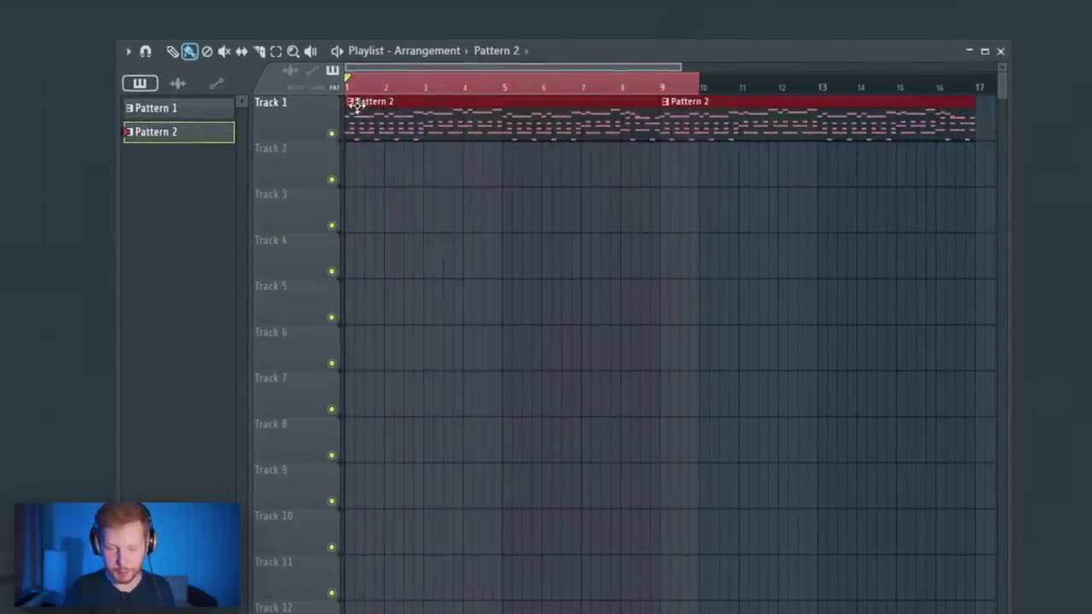
- Consolidate the selected Pattern 2 clips into one audio clip, align its waveform with bar 1 and trim it at bar 9
key("ctrl+alt+c")
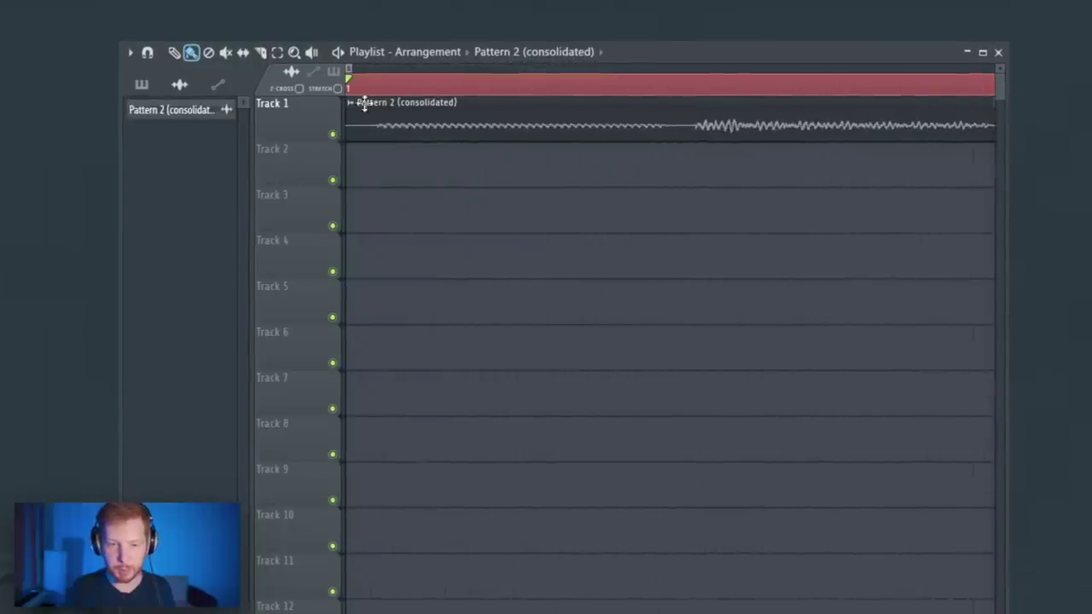
left_click_drag(411, 162, 407, 169)
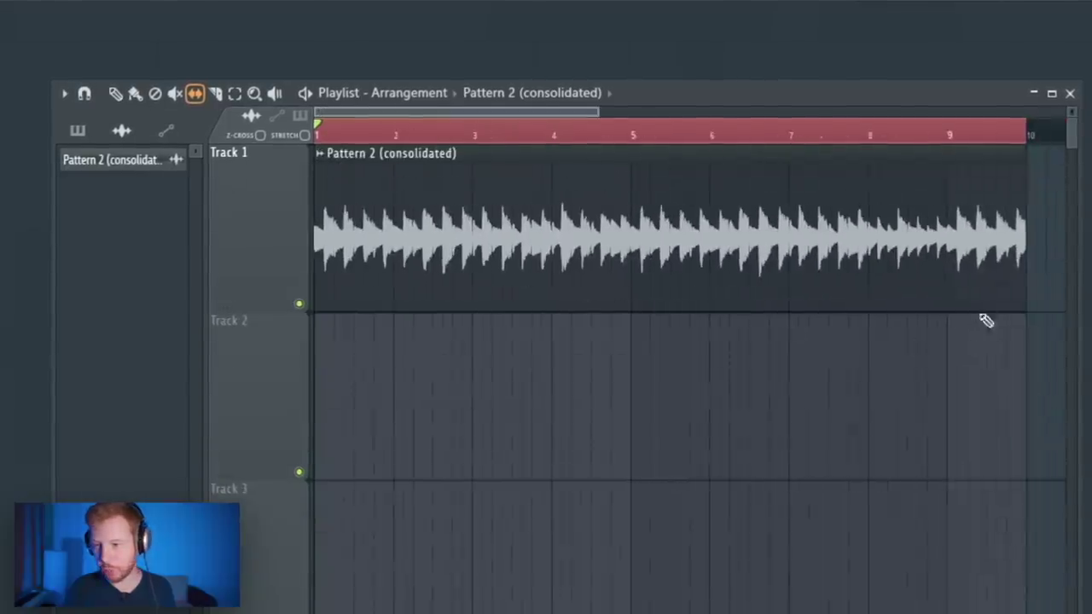
scroll(932, 331, "up", 7)
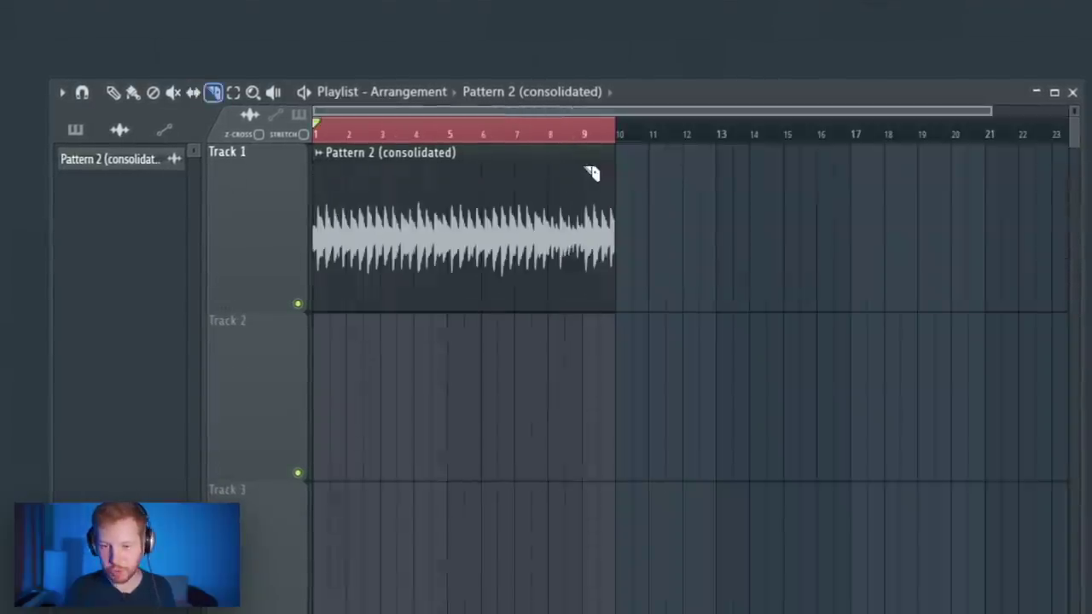
right_click(584, 168)
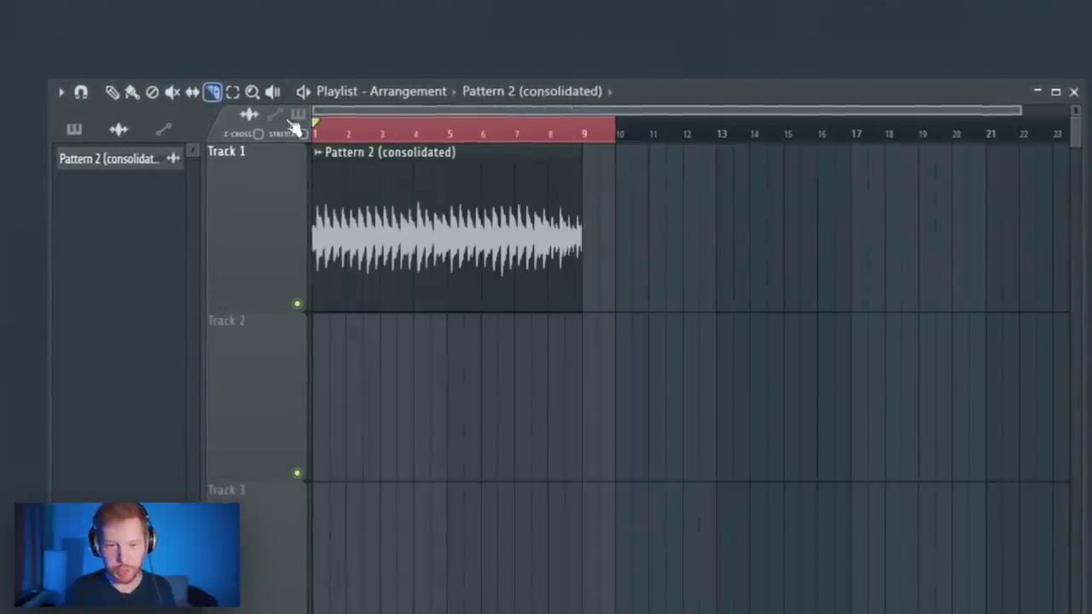
- Move the trimmed audio clip to bar 17, render another Pattern 2 instrument to audio on Track 1 and align its start
left_click_drag(531, 240, 926, 219)
key("F6")
left_click(312, 162)
left_click(269, 225)
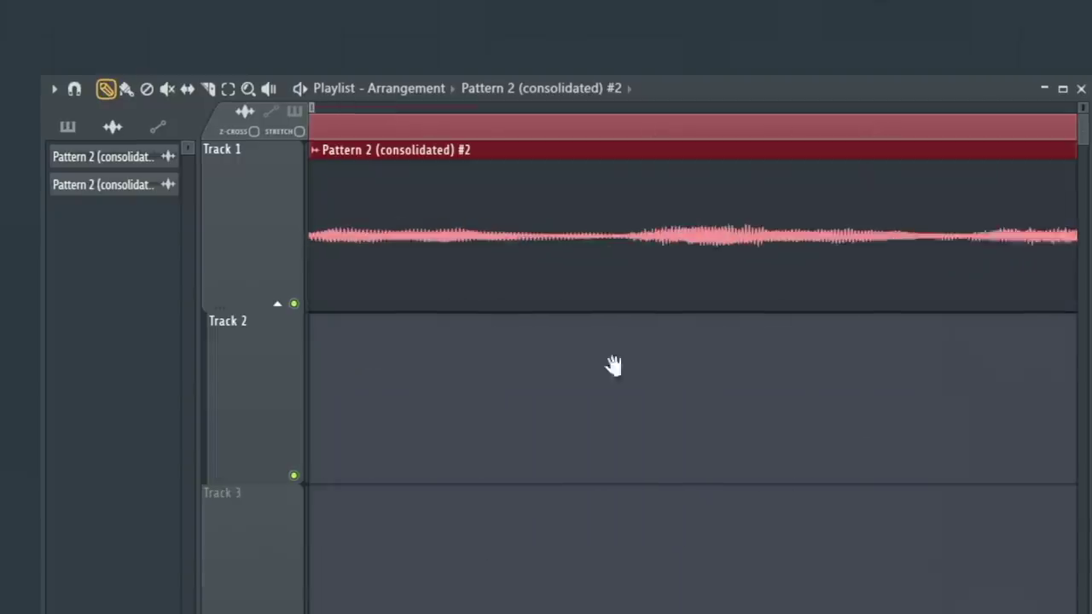
key("s")
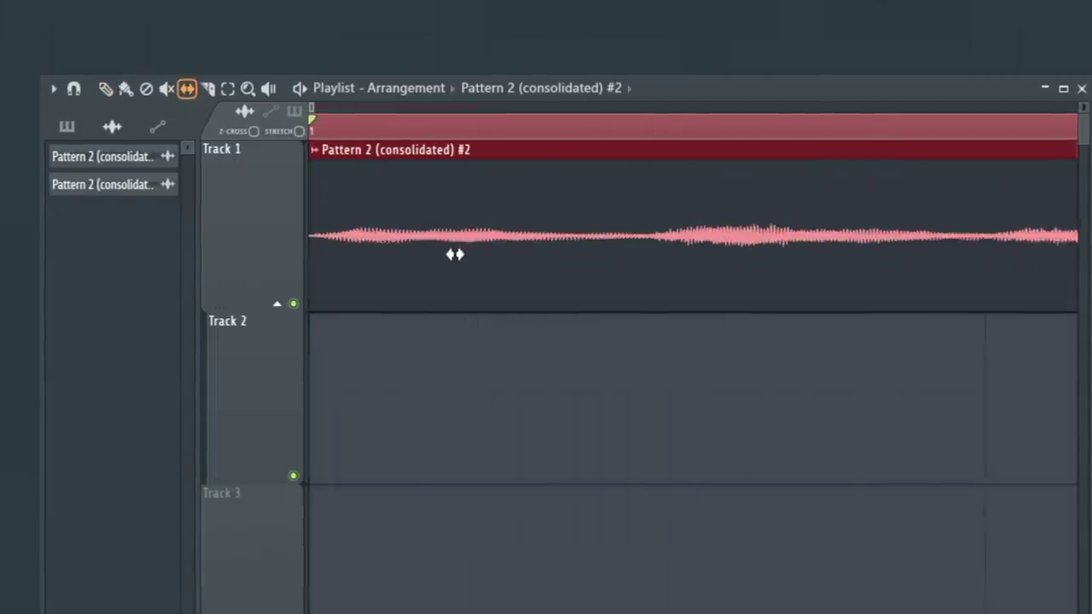
key("space")
scroll(458, 349, "down", 5)
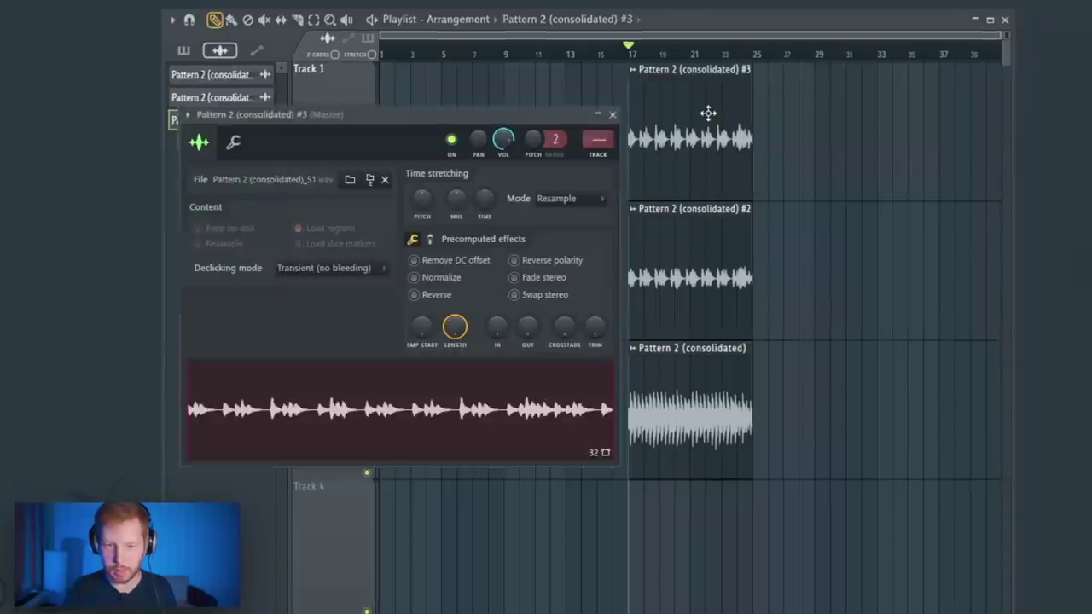
- Rename the audio clips brass hi, brass low and guitar, and set brass hi's time-stretching mode to Stretch
key("F2")
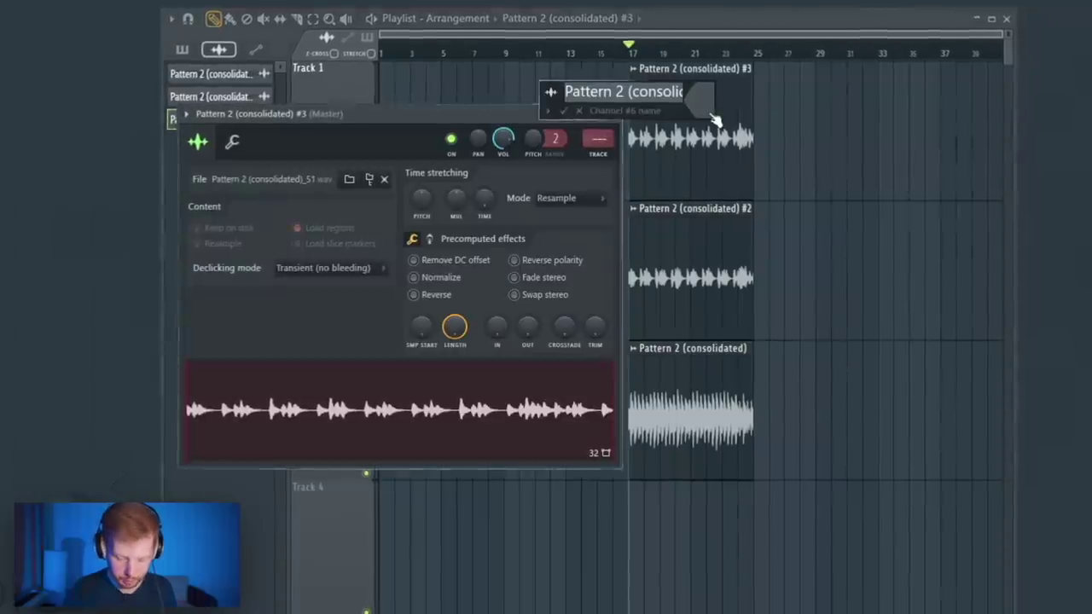
type("br")
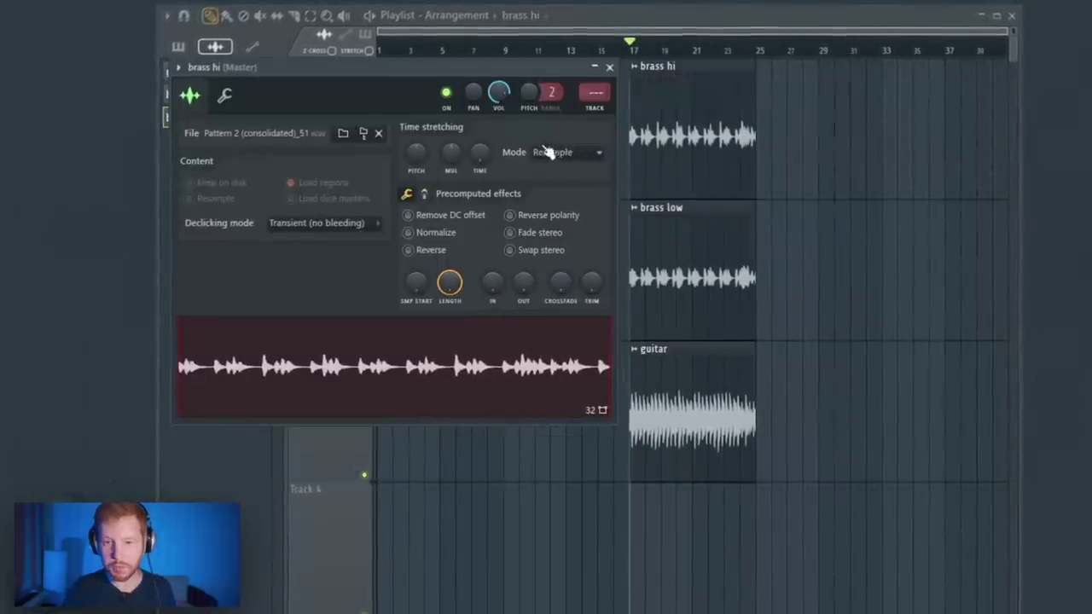
left_click(550, 152)
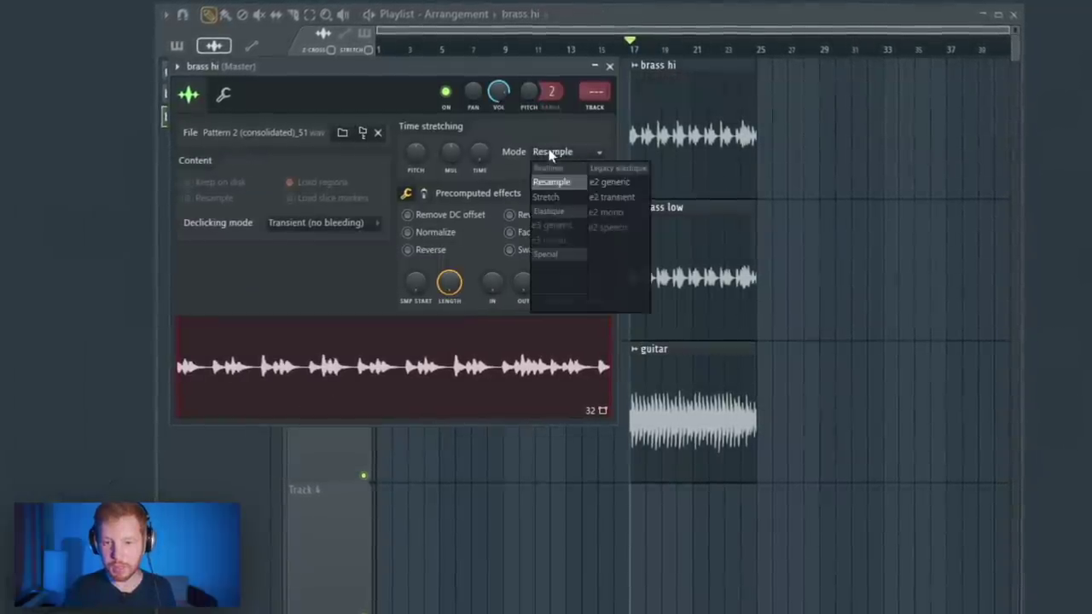
left_click(558, 197)
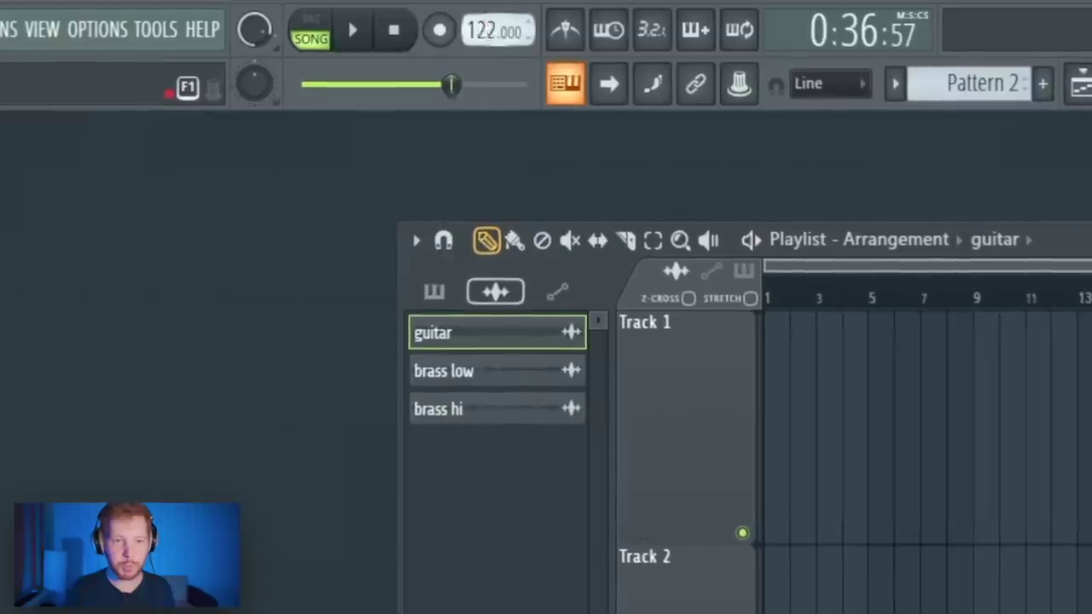
- Raise the project tempo and play back the brass and guitar audio clips from bar 1
left_click_drag(497, 29, 497, 21)
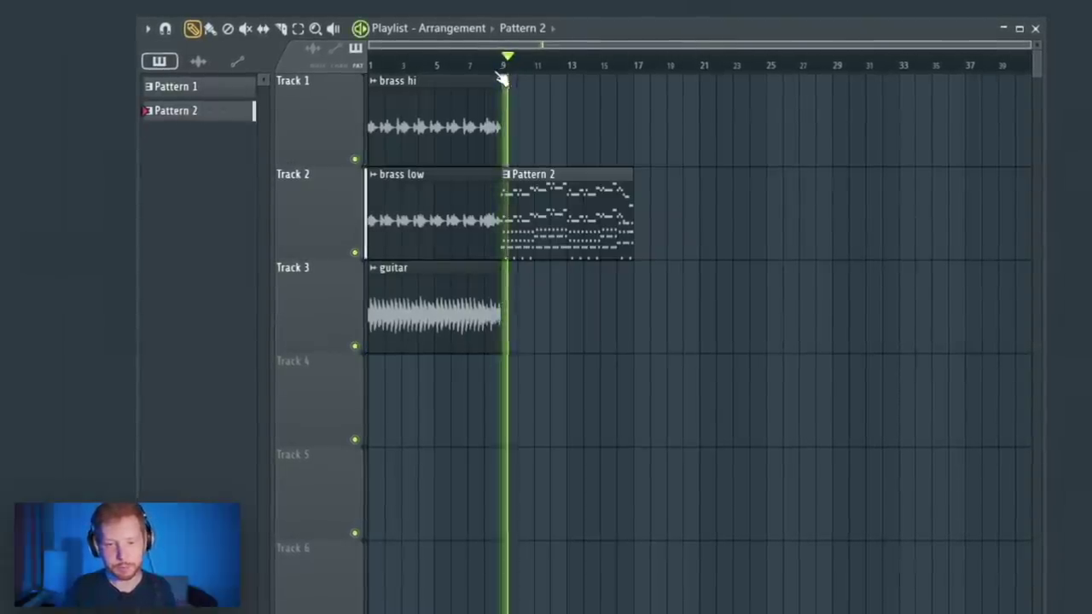
key("space")
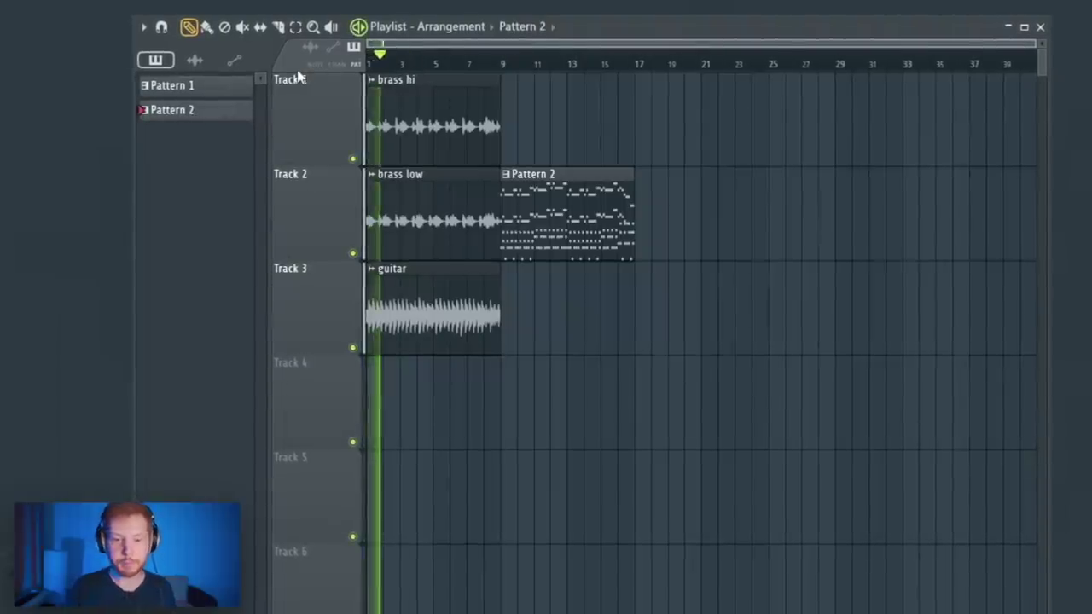
key("space")
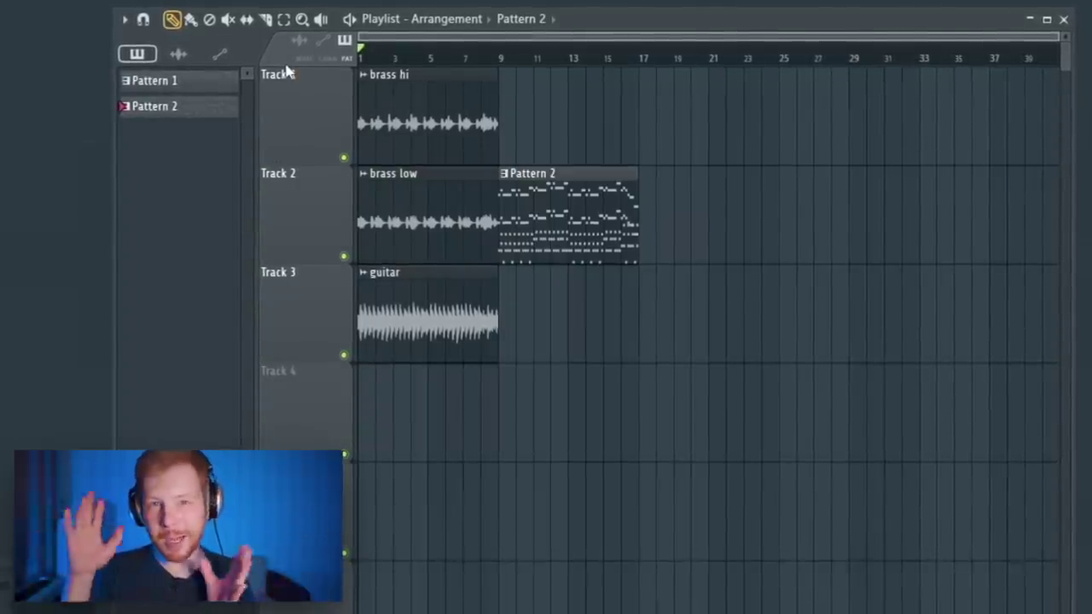
key("space")
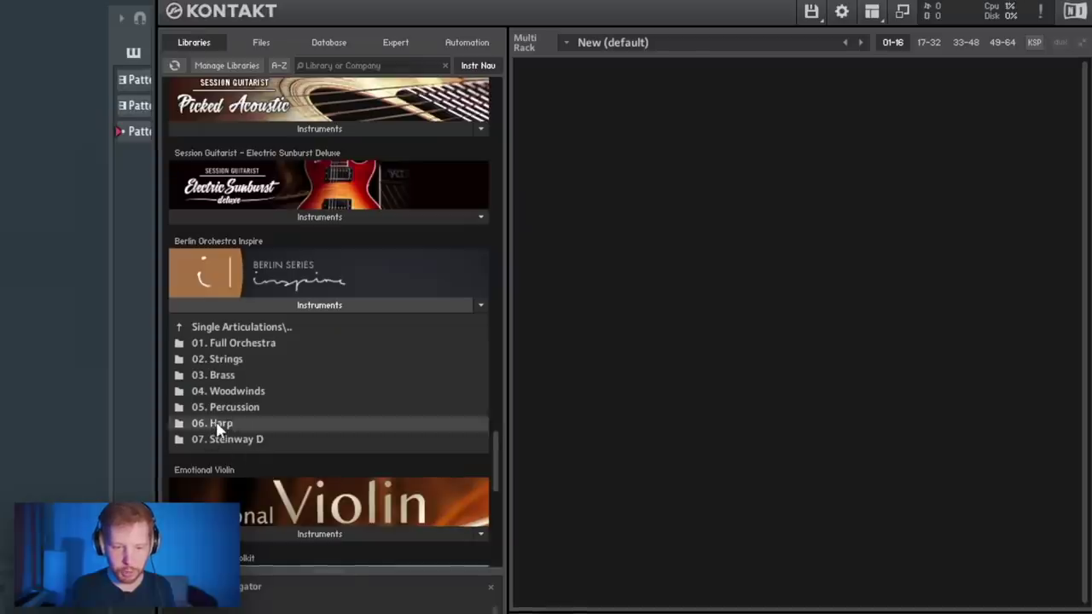
- Load the harp from the Berlin Orchestra Inspire library in Kontakt
left_click(218, 424)
double_click(224, 343)
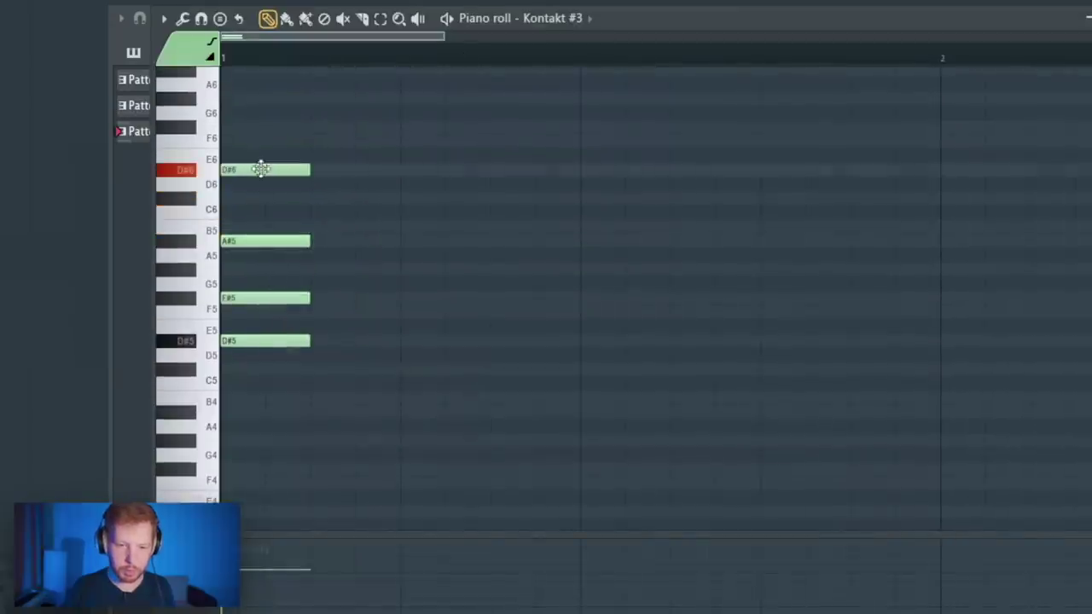
- Extend the harp chord at bar 1 with F#6, A#6 and D#7, and strum its notes with the strumizer
scroll(260, 171, "up", 2)
left_click(260, 212)
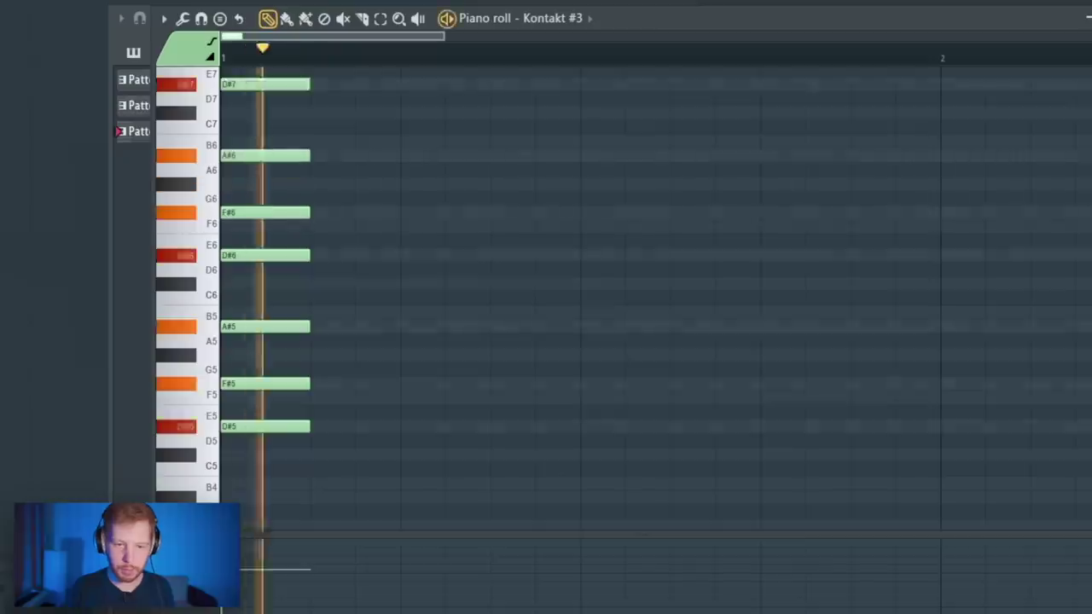
key("alt+s")
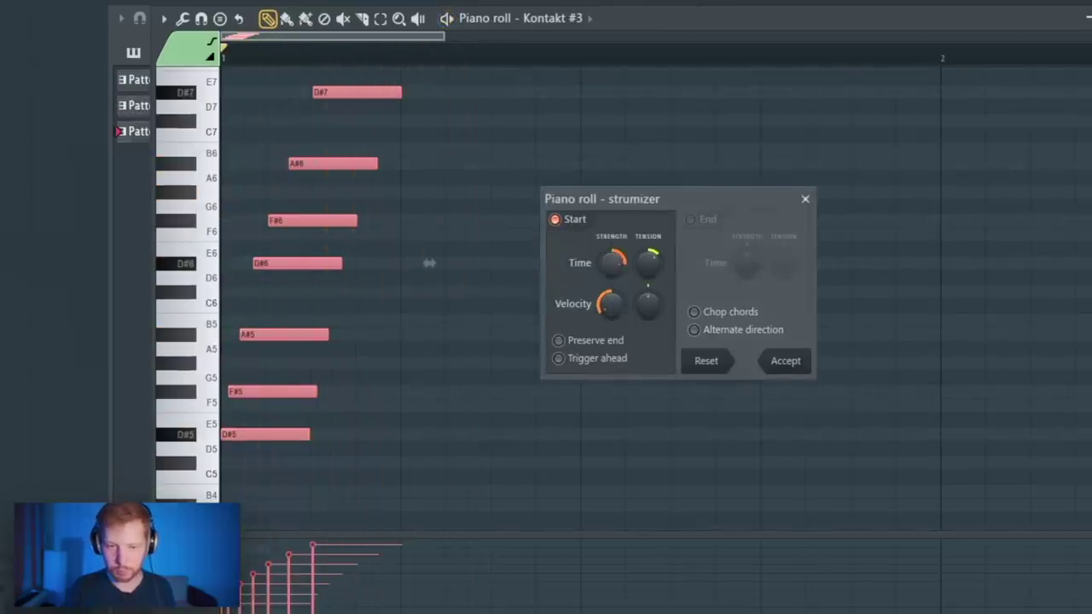
left_click(786, 360)
- Show the Unsorted channels in the channel rack and open the Shawty - G.O.A.T sample folder
key("F5")
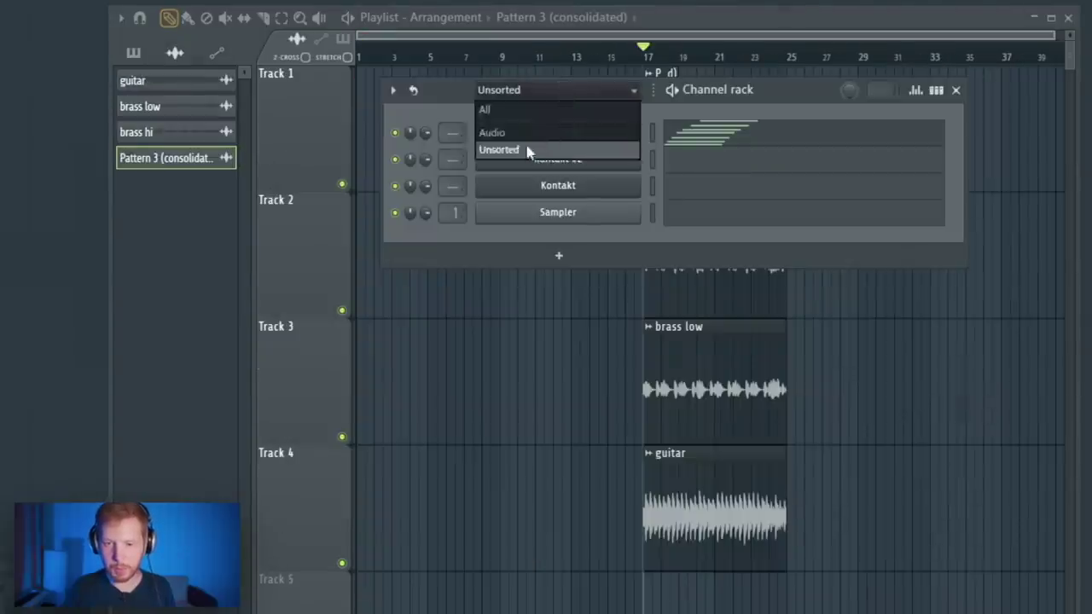
left_click(512, 149)
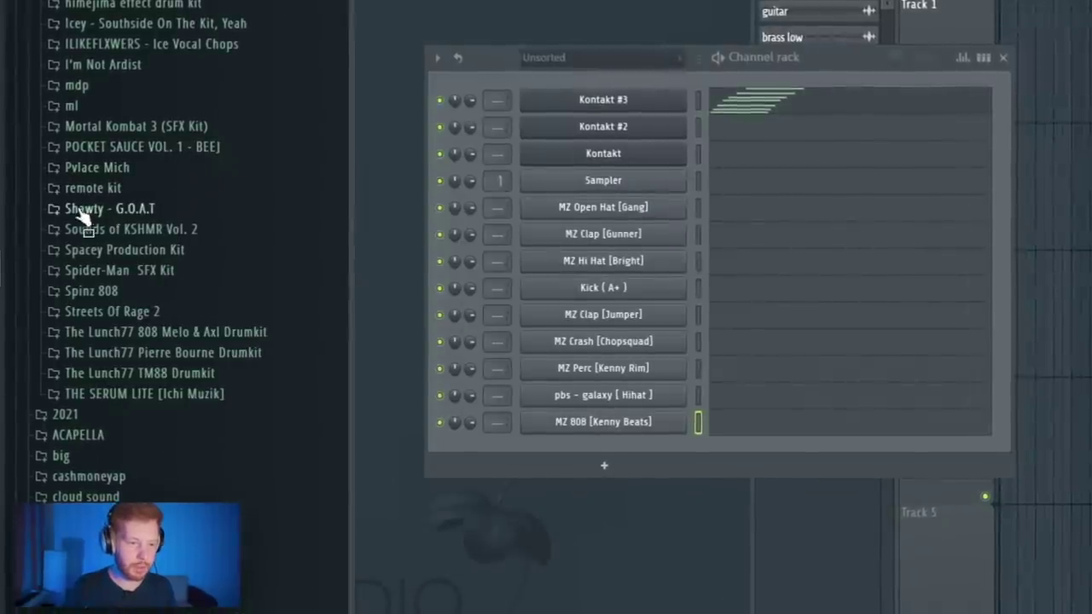
left_click(79, 210)
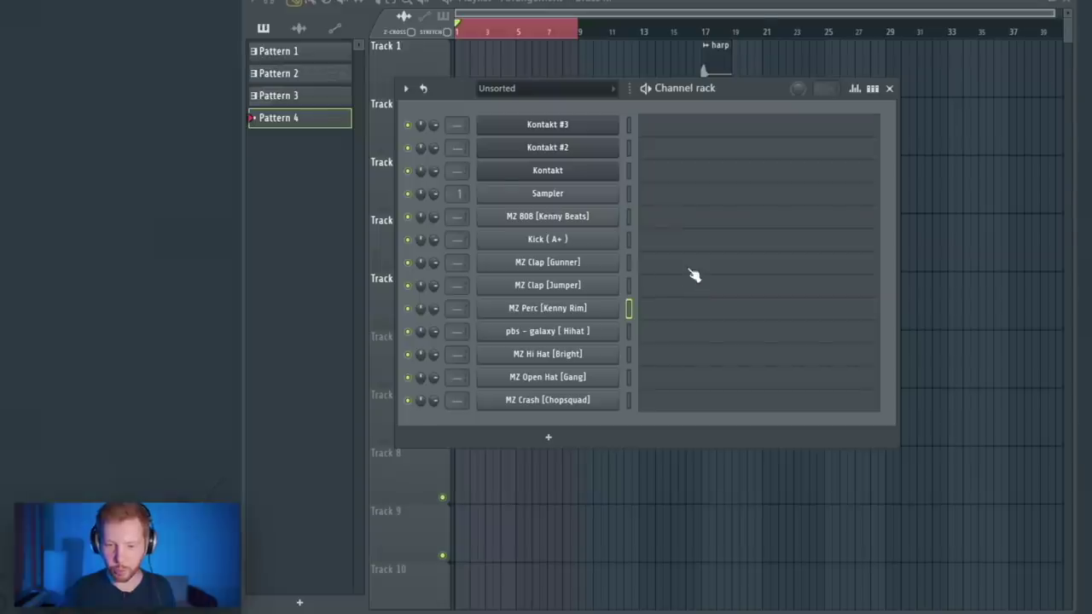
- Place MZ Clap [Gunner] hits at C5 on the third beat of successive bars in Pattern 4
left_click(690, 262)
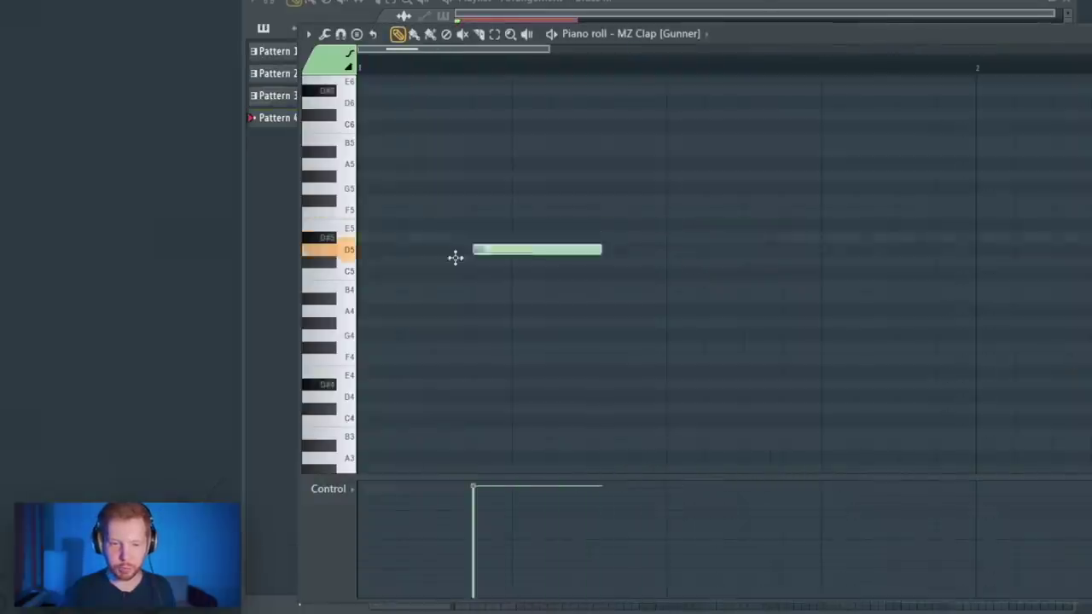
scroll(565, 294, "down", 2)
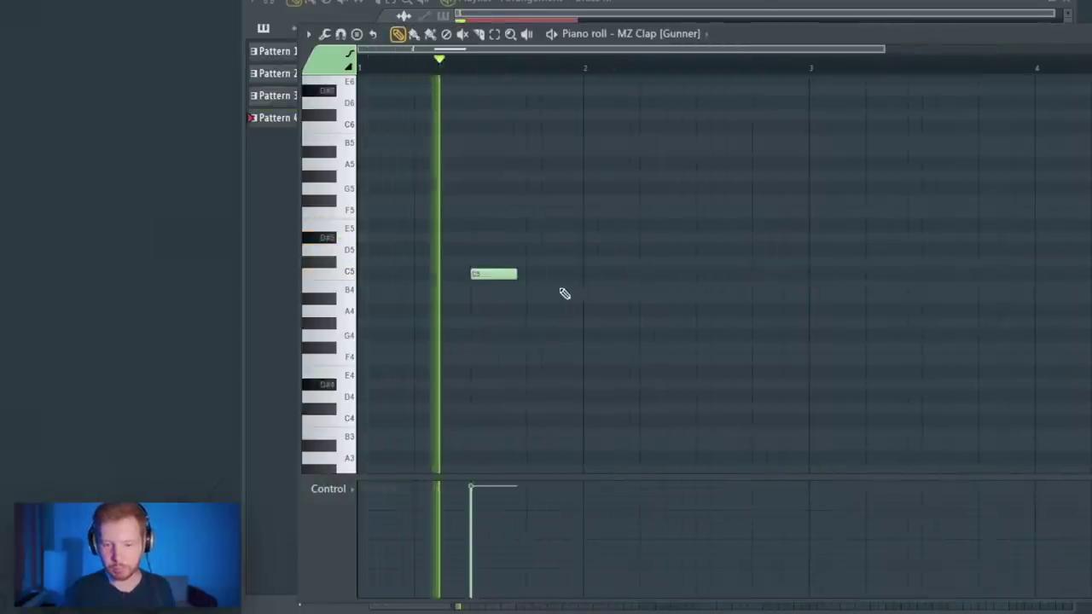
left_click(695, 277)
scroll(660, 287, "down", 2)
left_click(686, 273)
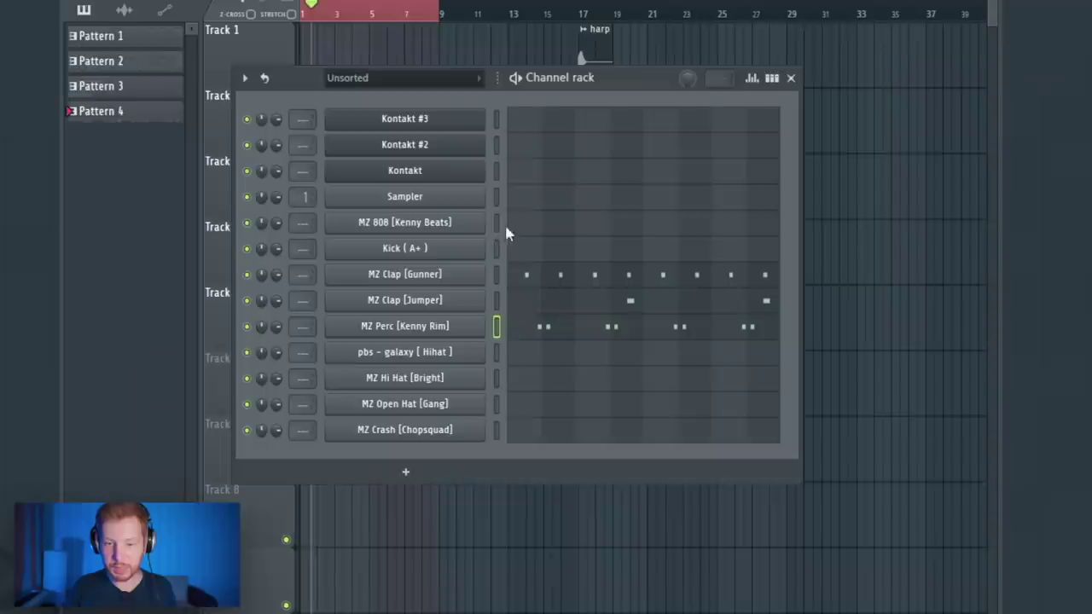
- Start the MZ 808 [Kenny Beats] line with D#5 notes in bars 1 and 2, rising through F#5 to G#5 at bar 3
left_click(508, 224)
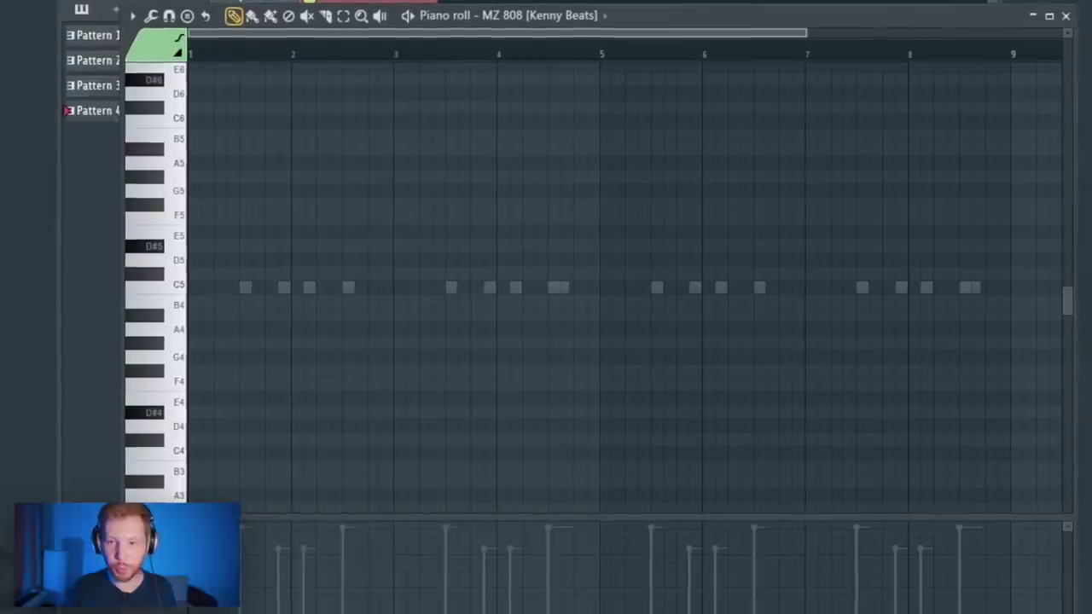
key("F6")
right_click(439, 225)
left_click(538, 334)
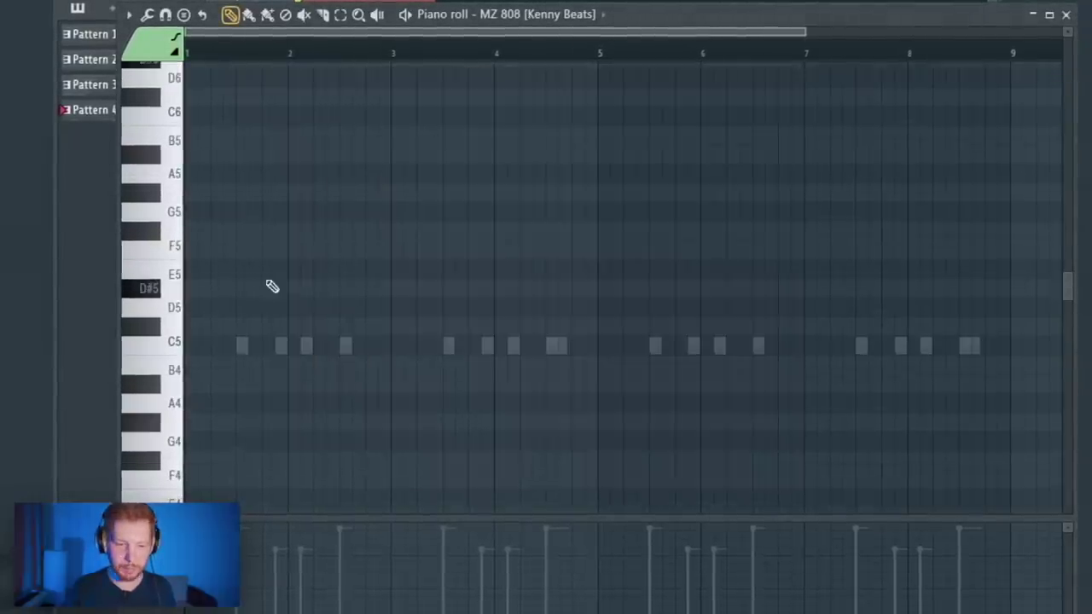
left_click_drag(194, 306, 127, 296)
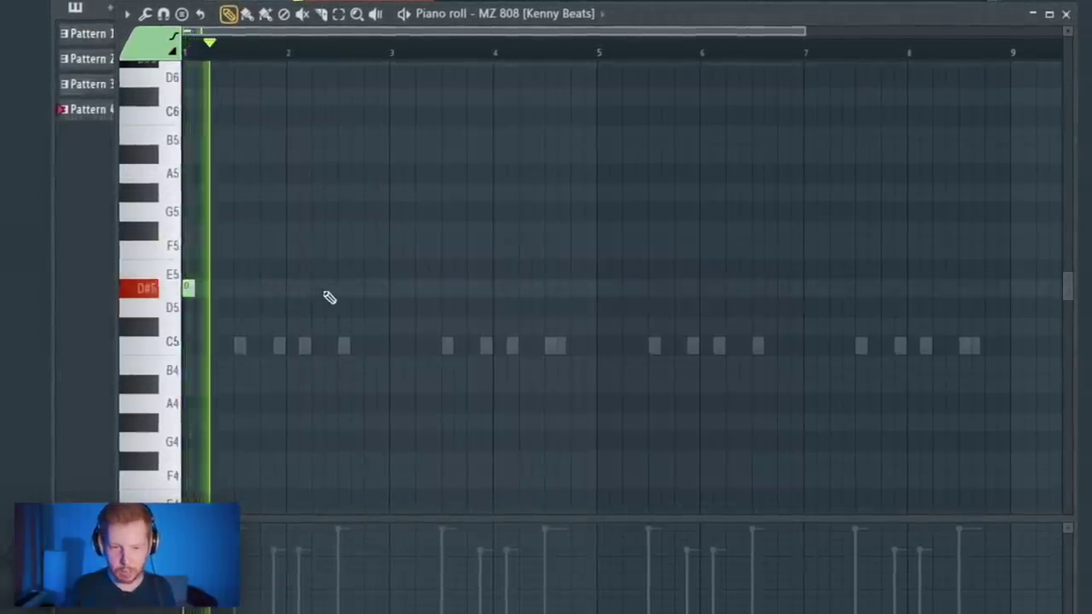
left_click(324, 293)
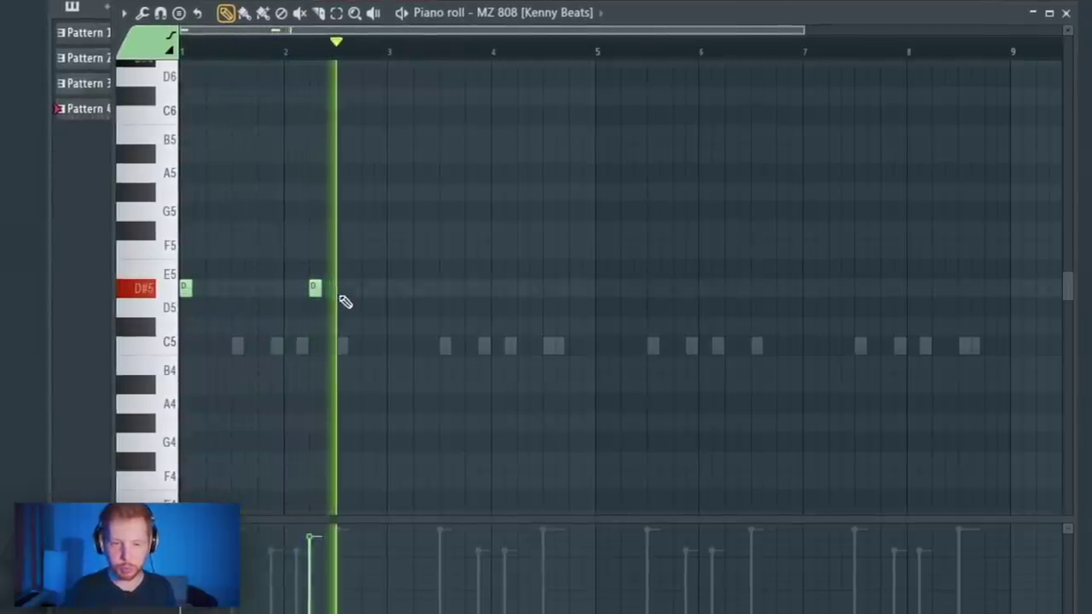
left_click(364, 232)
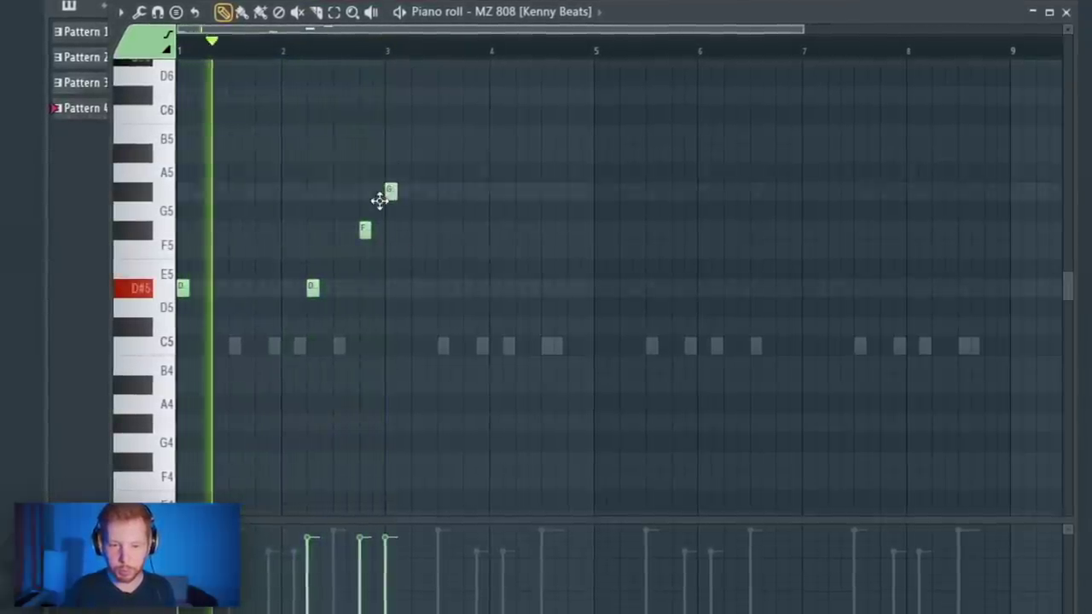
- Continue the 808 line through bars 3 and 4 with G#5 notes and a D#6 near the end of bar 4
left_click(495, 190)
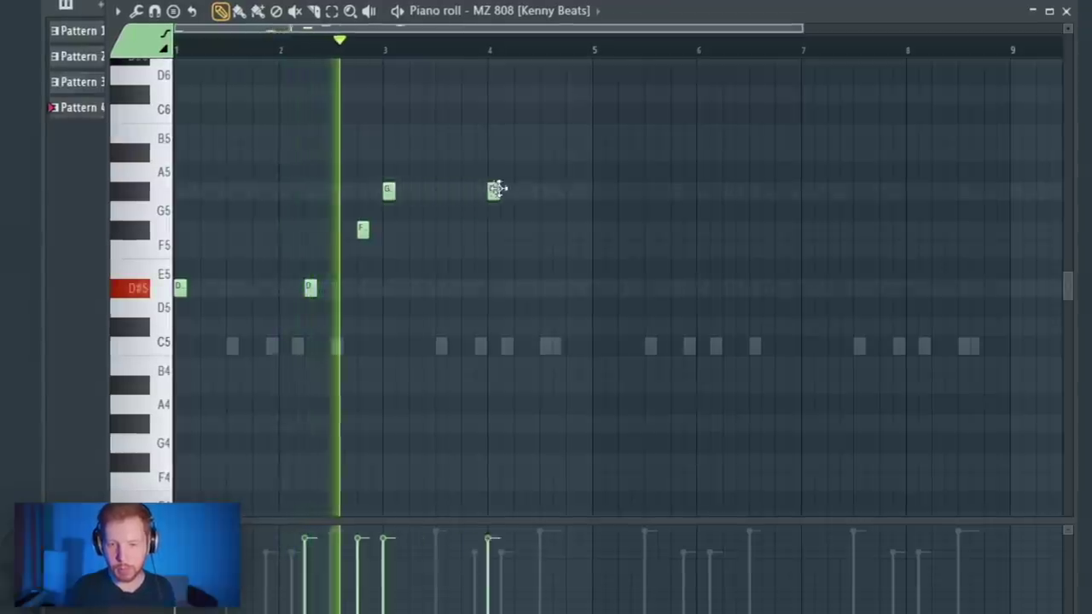
left_click_drag(497, 189, 517, 188)
left_click(459, 191)
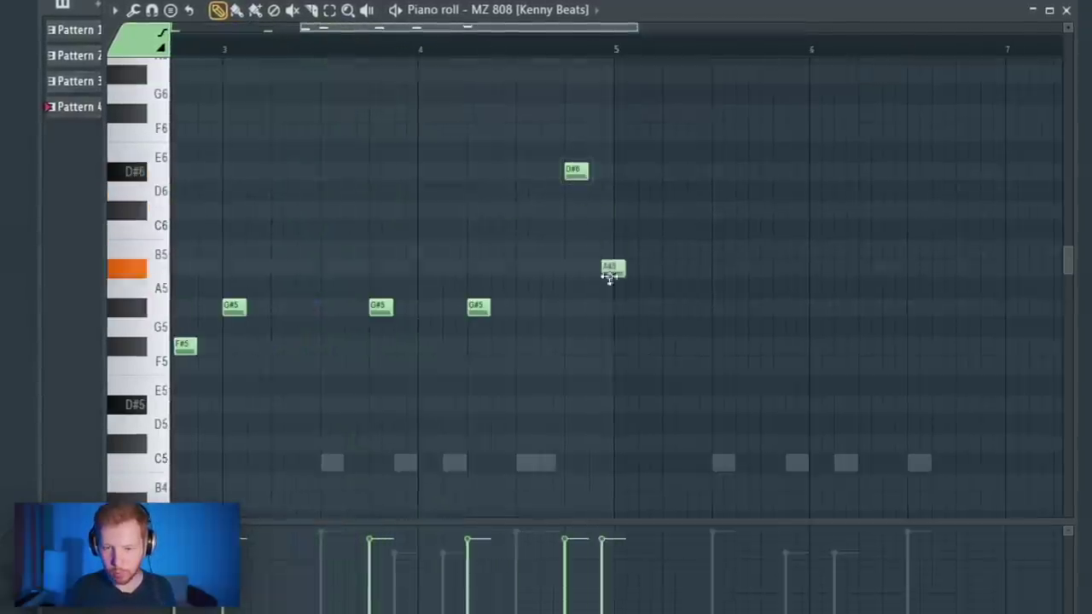
scroll(567, 325, "down", 2)
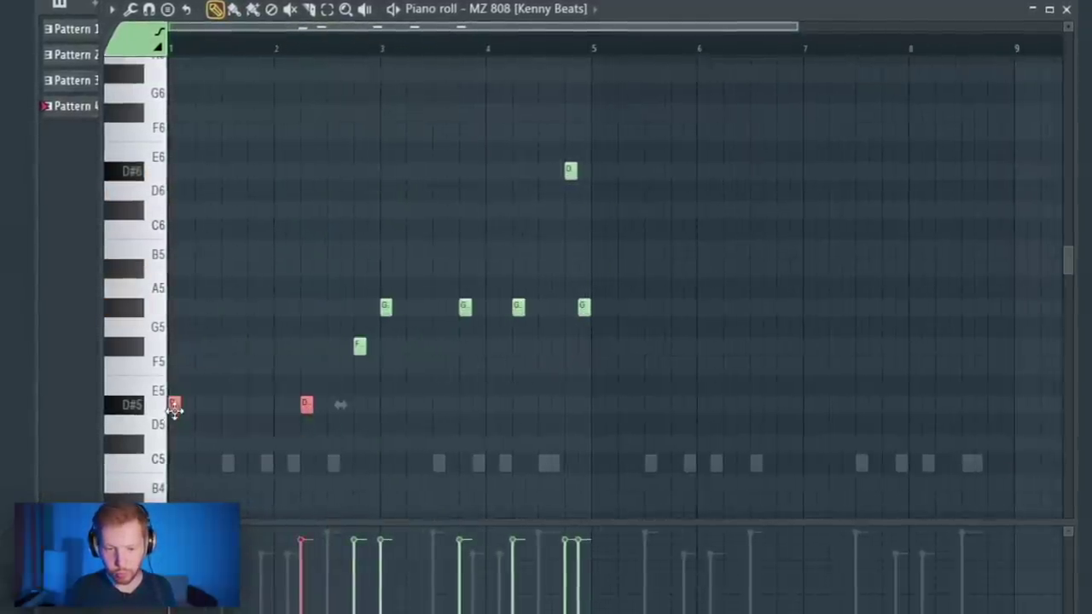
- Repeat the opening 808 notes from bar 5 and add a D#6 on the third beat of bar 8 during playback
left_click_drag(174, 406, 597, 406)
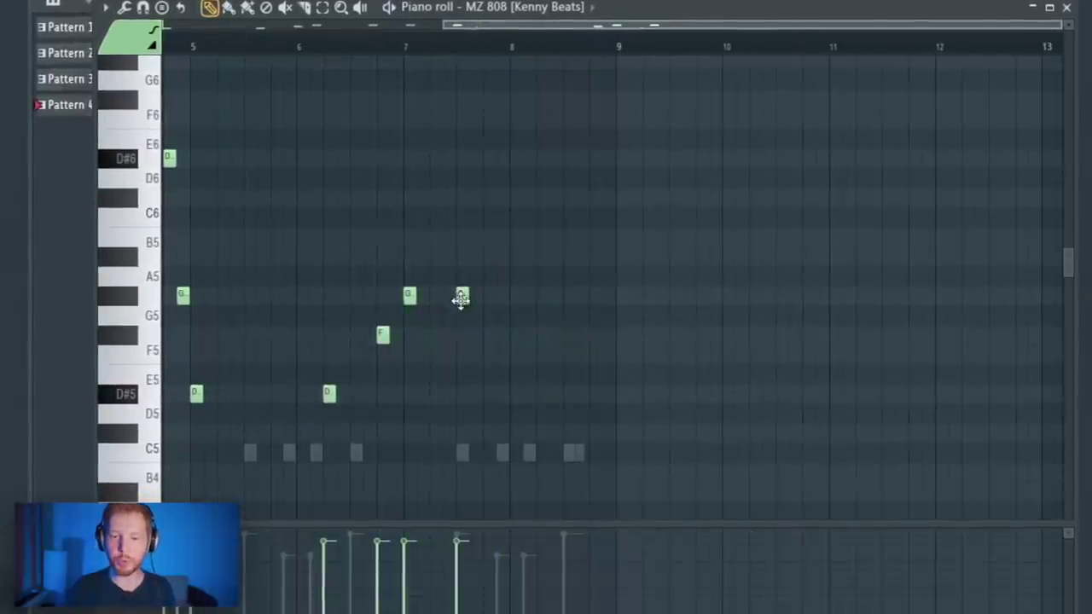
left_click(417, 44)
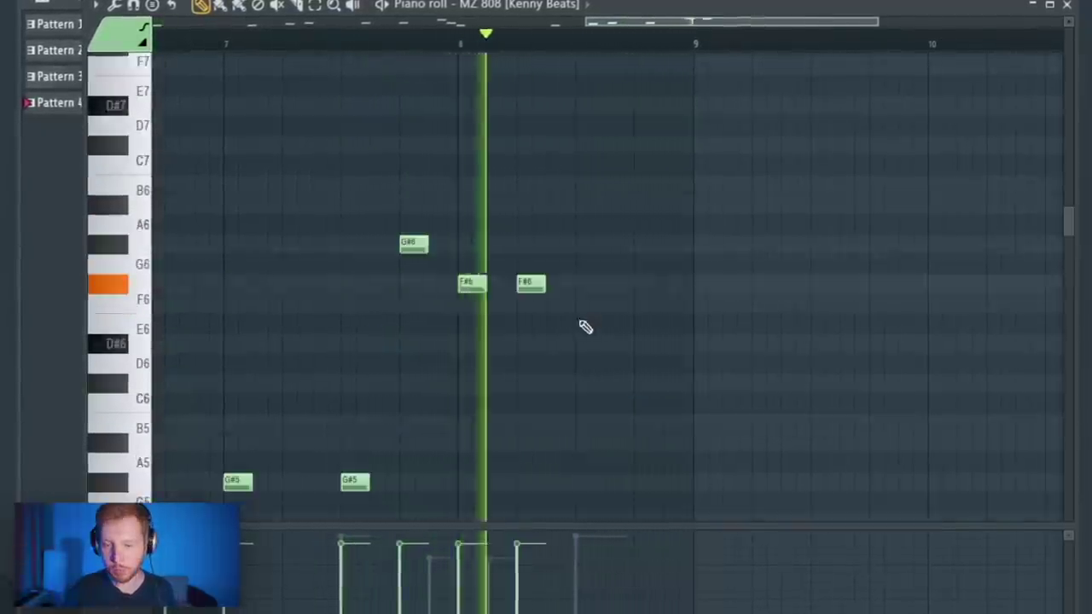
left_click(591, 342)
key("space")
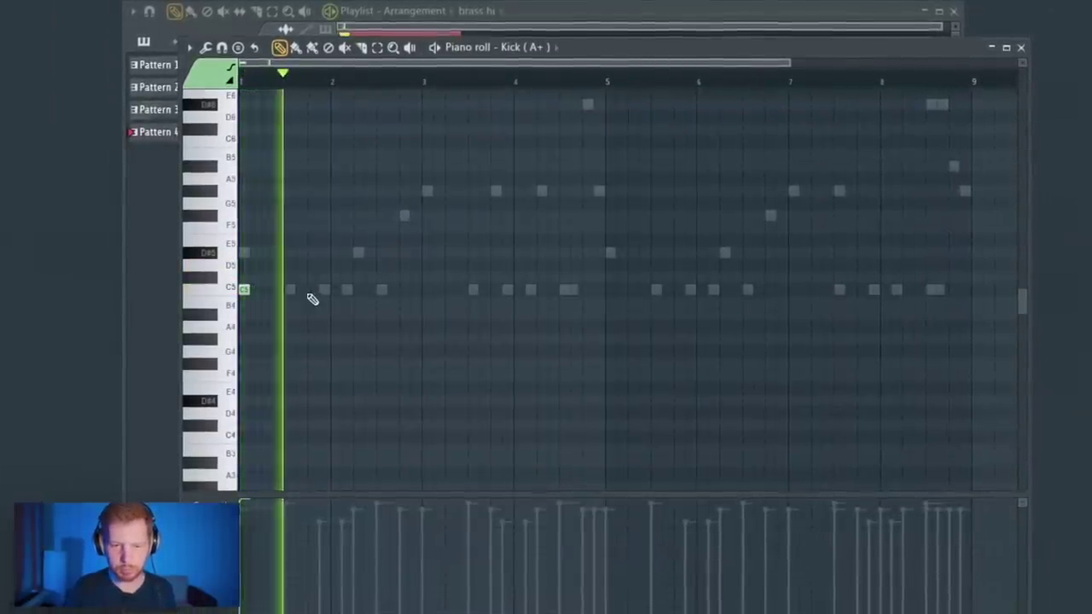
- Place C5 kicks on beats 1 and 4 of bar 1 and beat 2 of bar 2, and repeat the group up to bar 8
key("space")
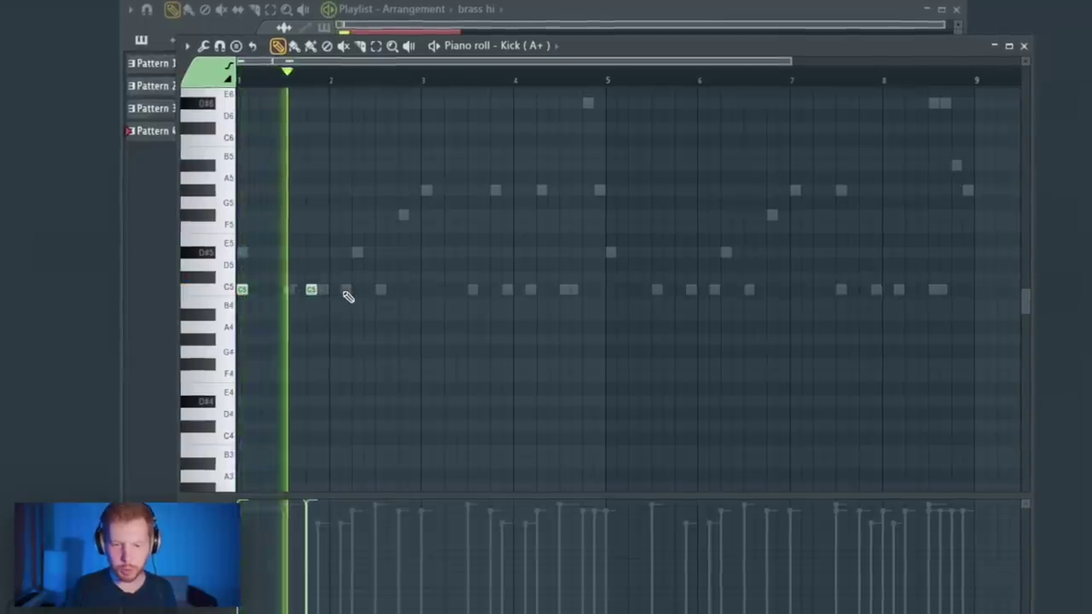
left_click(356, 291)
key("ctrl+a")
key("ctrl+b")
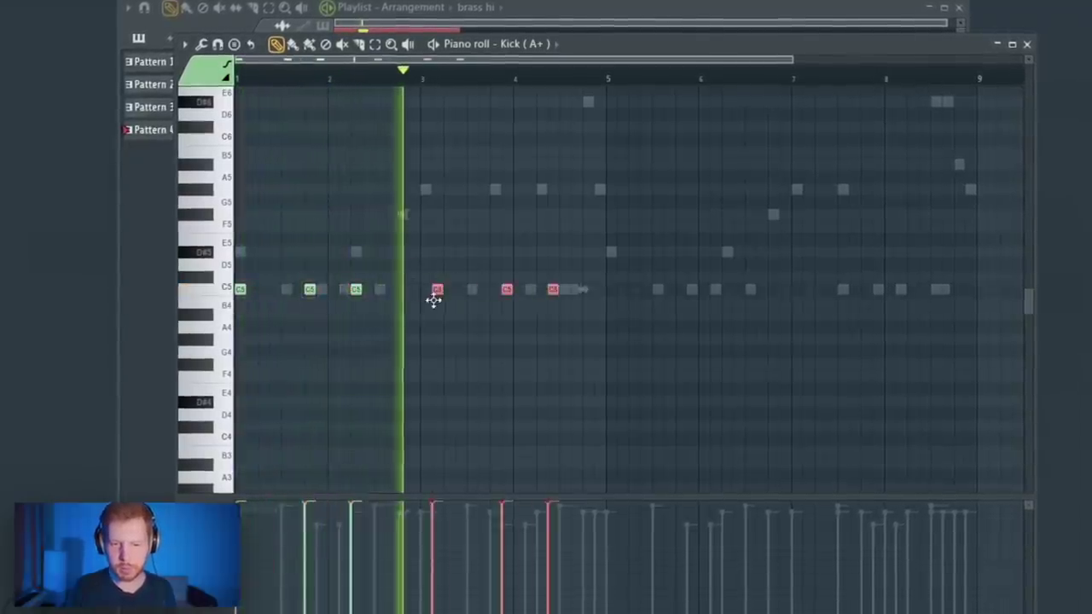
key("space")
key("ctrl+a")
key("ctrl+b")
- Rework the kick ending by removing the bar 8 hit and placing C5 kicks on the third and fourth beats of bar 7
left_click_drag(633, 393, 400, 371)
right_click(681, 290)
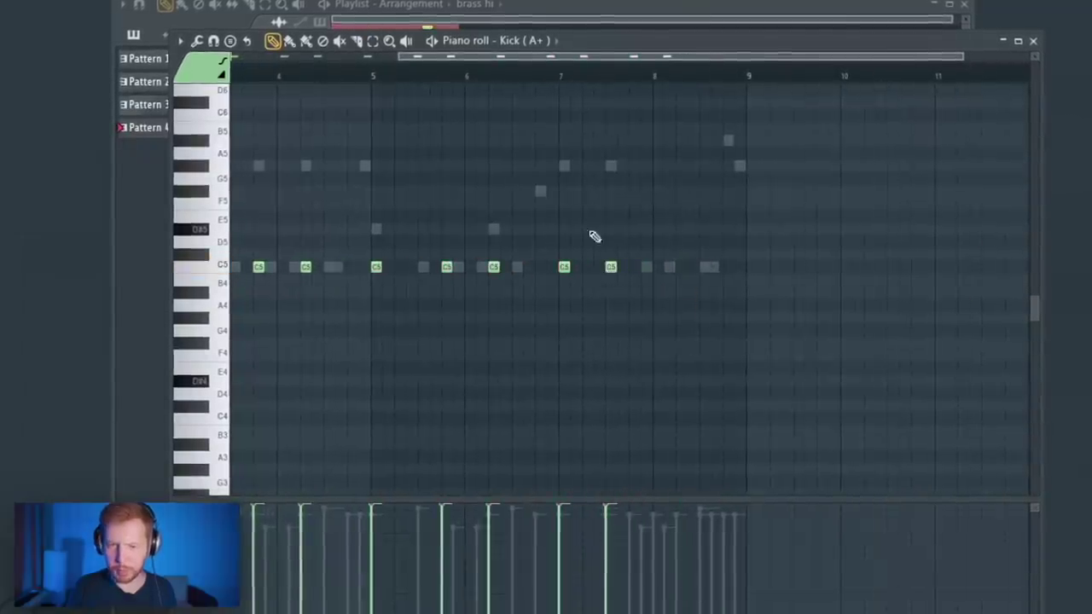
left_click(577, 309)
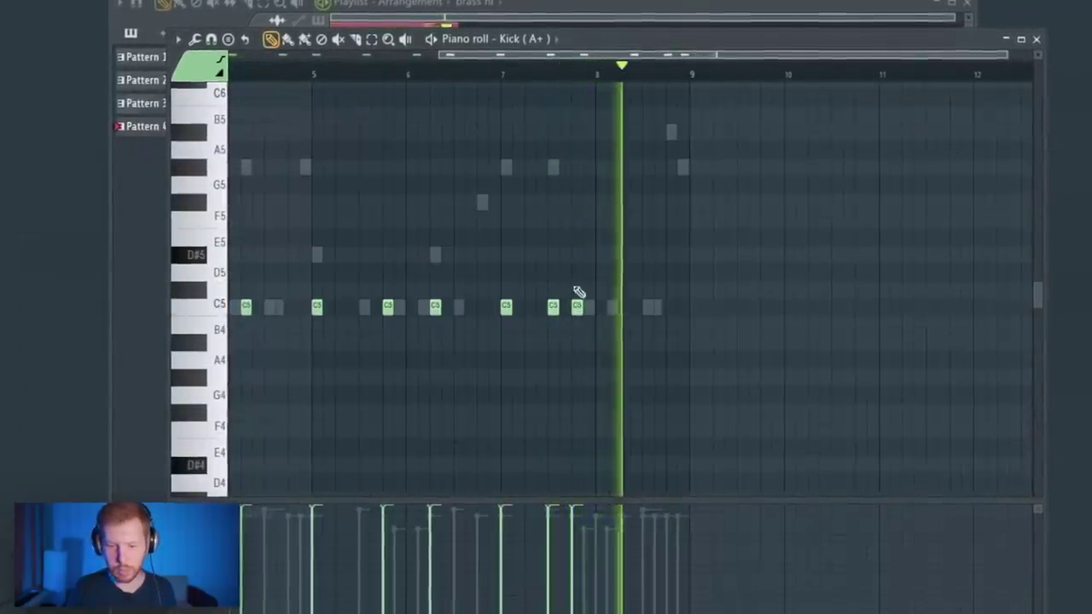
key("space")
left_click(546, 70)
- Fill bars 1 to 4 of the pbs - galaxy [Hihat] channel with continuous short C5 notes
key("space")
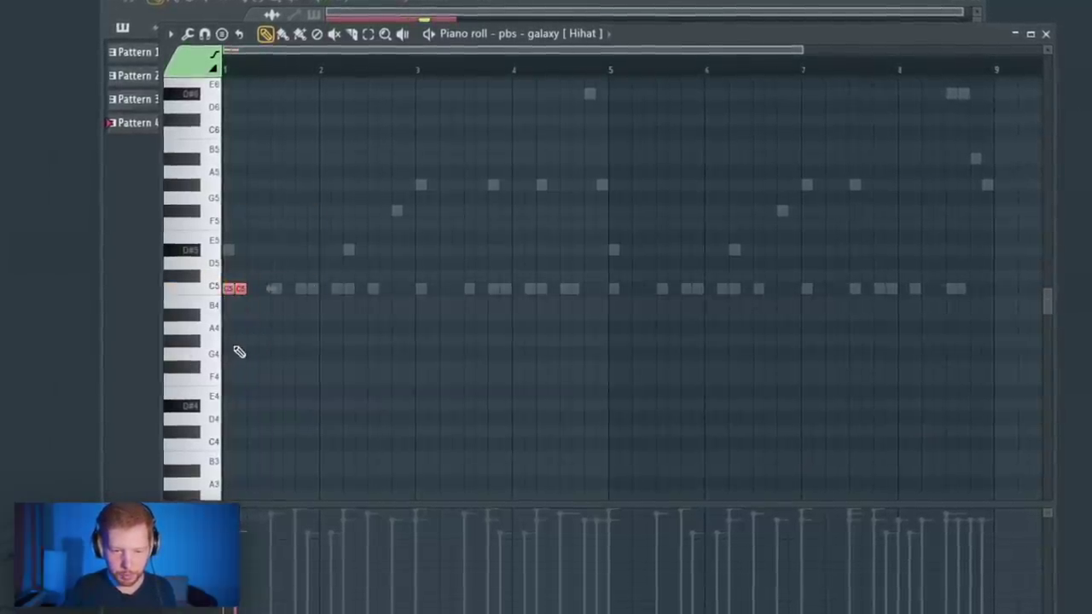
key("ctrl+b")
key("space")
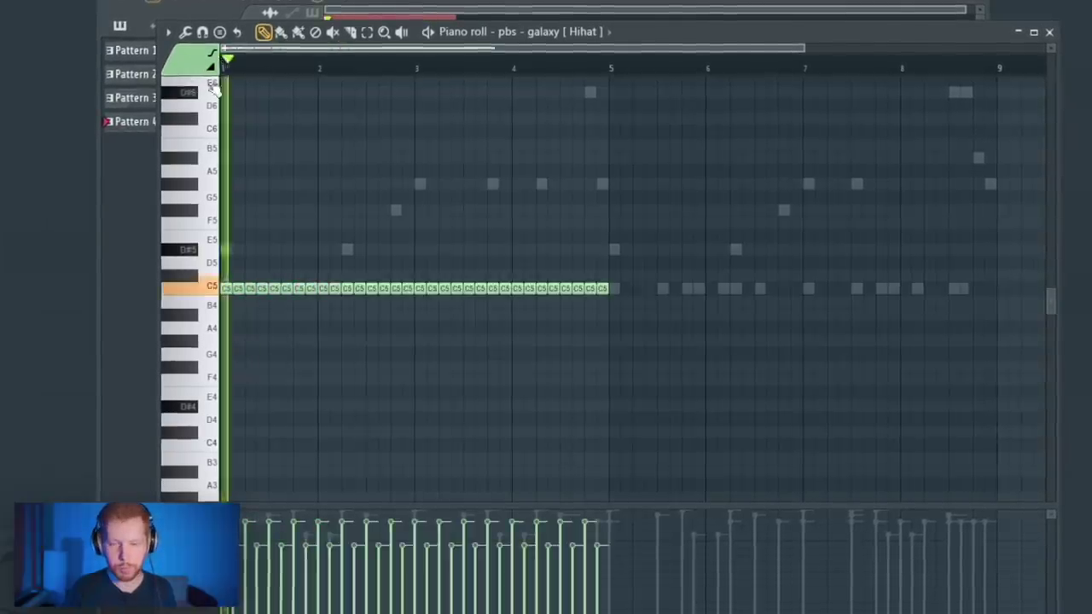
- Raise the precomputed fade-out of the pbs - galaxy [Hihat] sample during playback and check its other channel settings
key("F6")
left_click(465, 351)
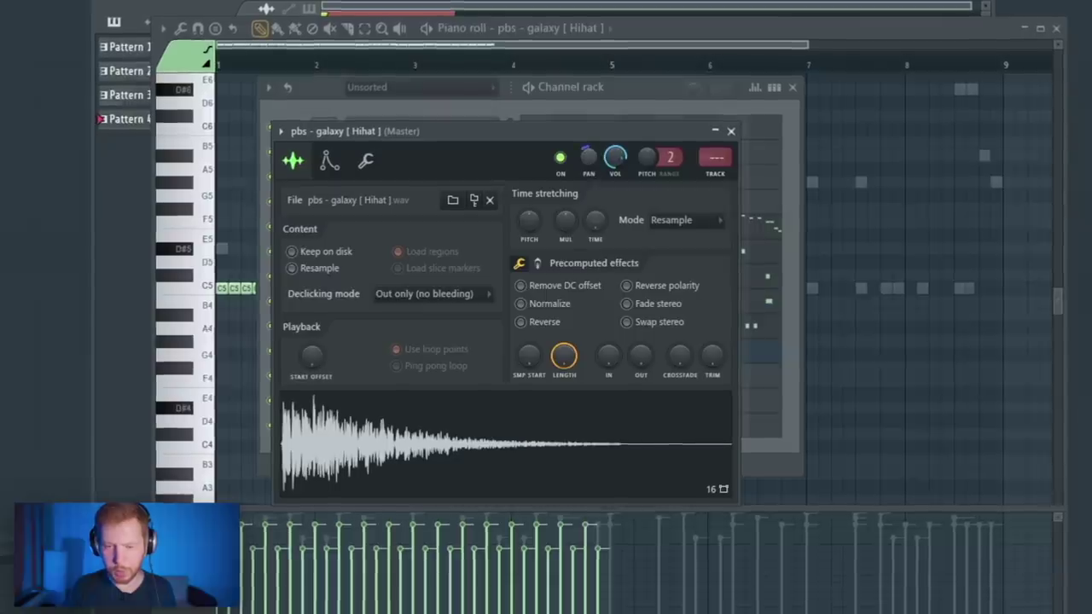
key("space")
left_click_drag(641, 357, 640, 348)
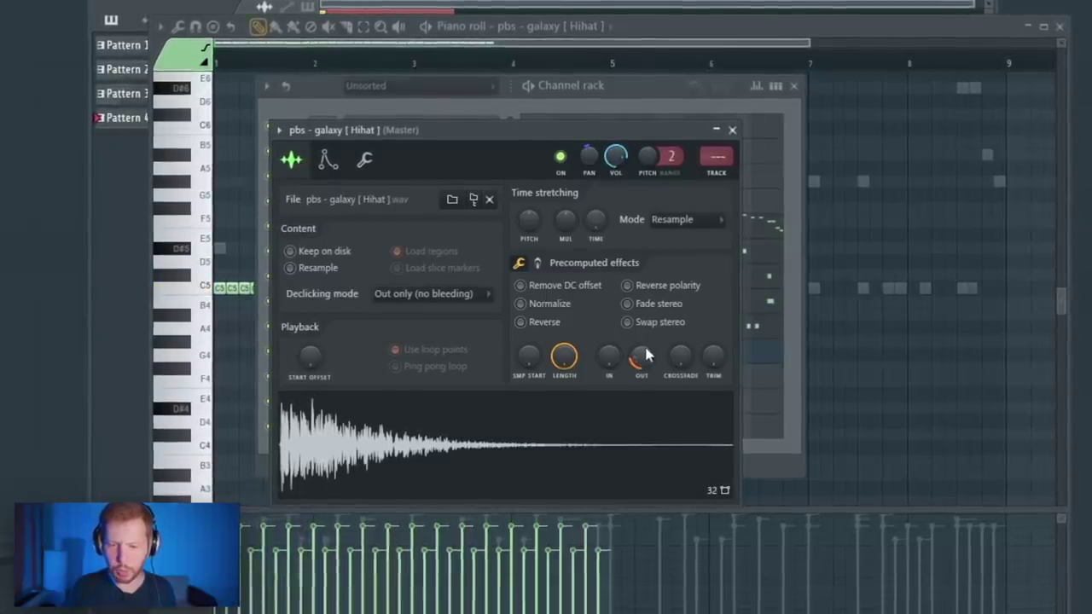
left_click(368, 157)
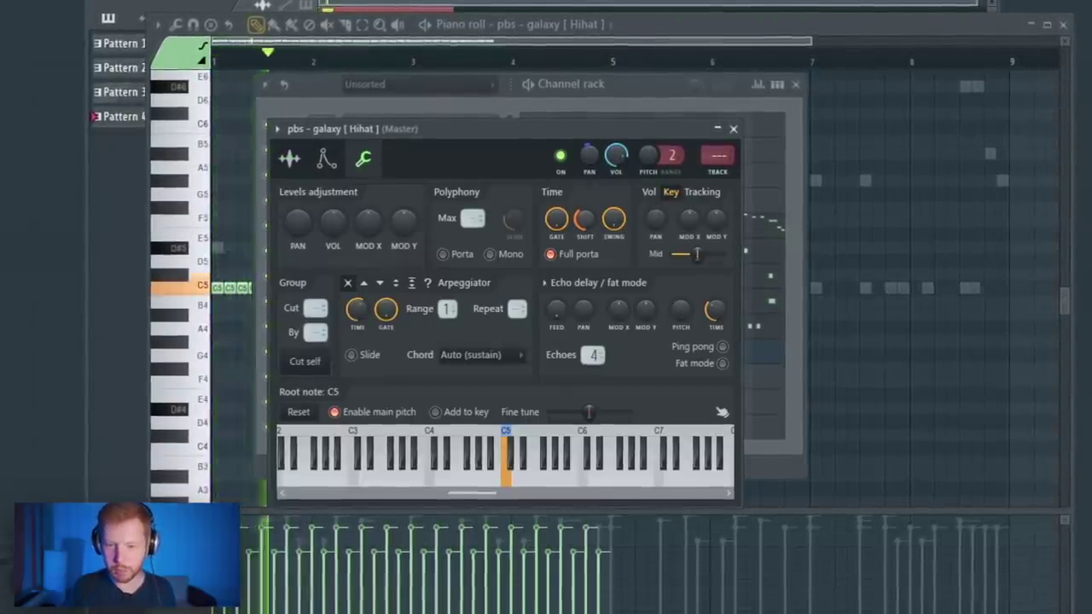
left_click(290, 159)
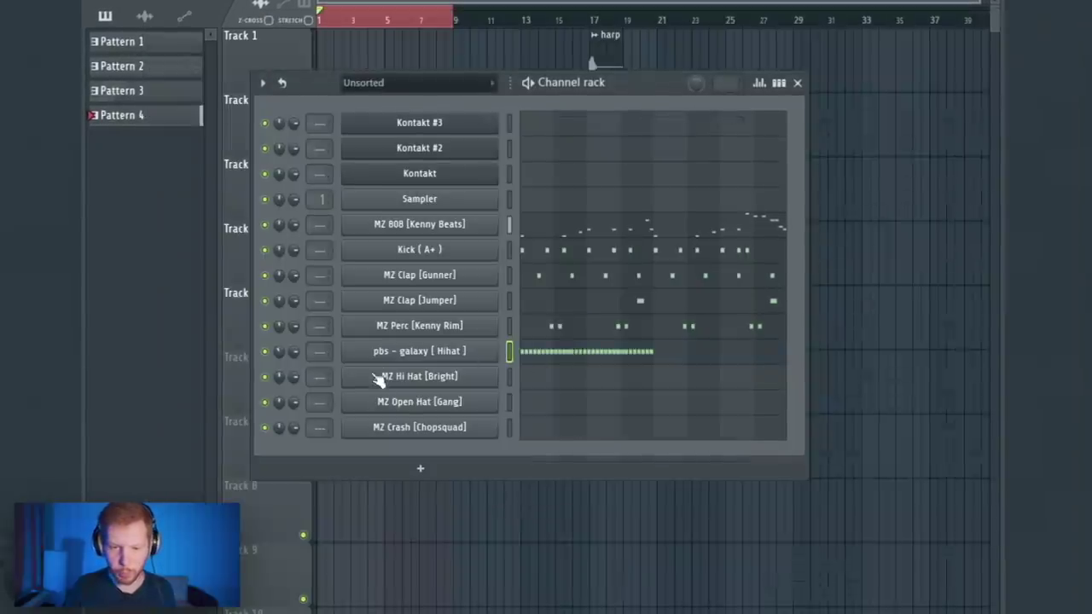
- Create a D#5 hi-hat roll in bar 2 by chopping a one-beat note to the grid and sloping its velocities downward
left_click(546, 359)
left_click_drag(410, 282, 454, 286)
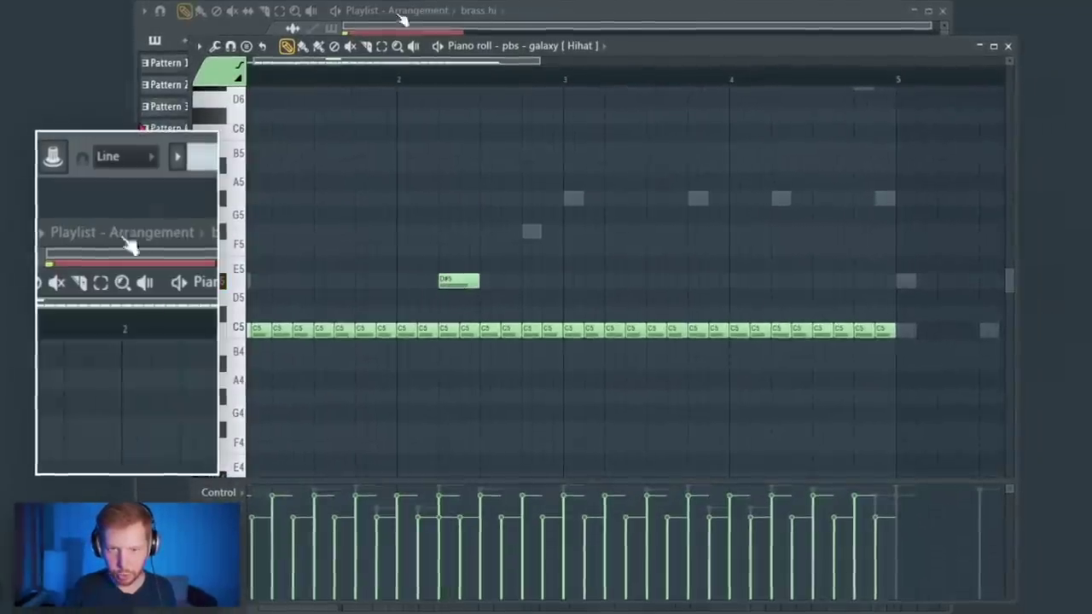
left_click(125, 156)
left_click(394, 63)
key("ctrl+u")
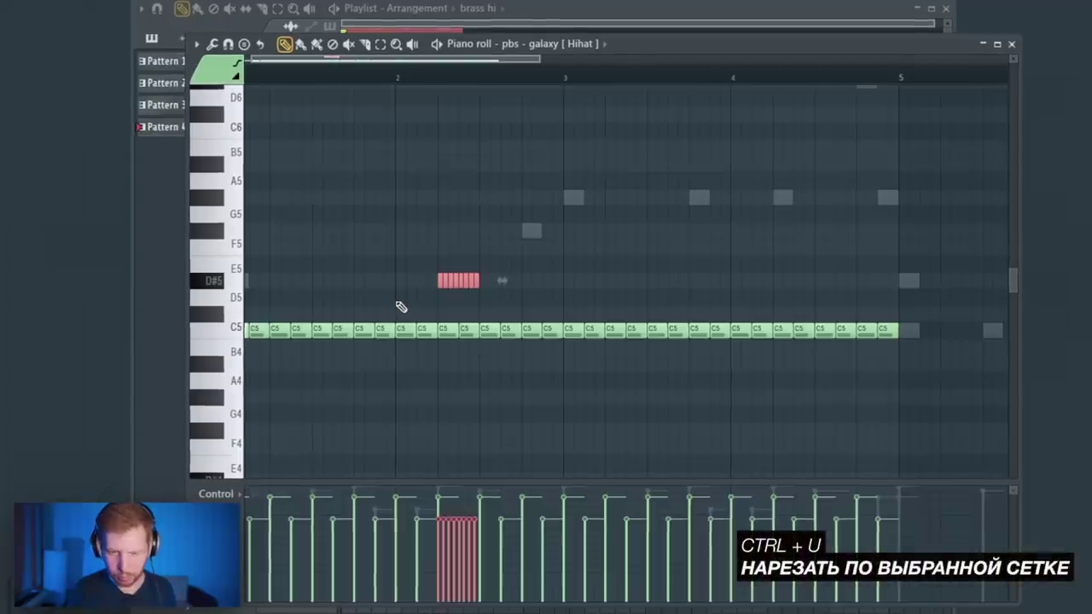
left_click_drag(437, 514, 491, 569)
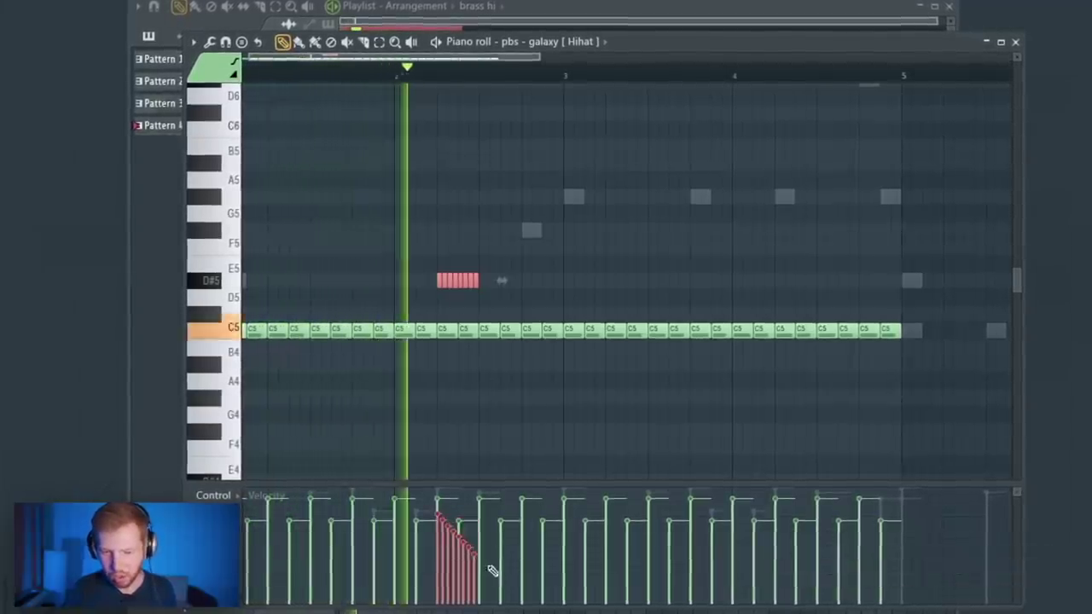
- Copy the hi-hat roll into bar 4 as two shorter rolls, on the second and fourth beats
left_click_drag(463, 281, 795, 277)
left_click_drag(733, 235, 522, 254)
left_click_drag(662, 256, 628, 290)
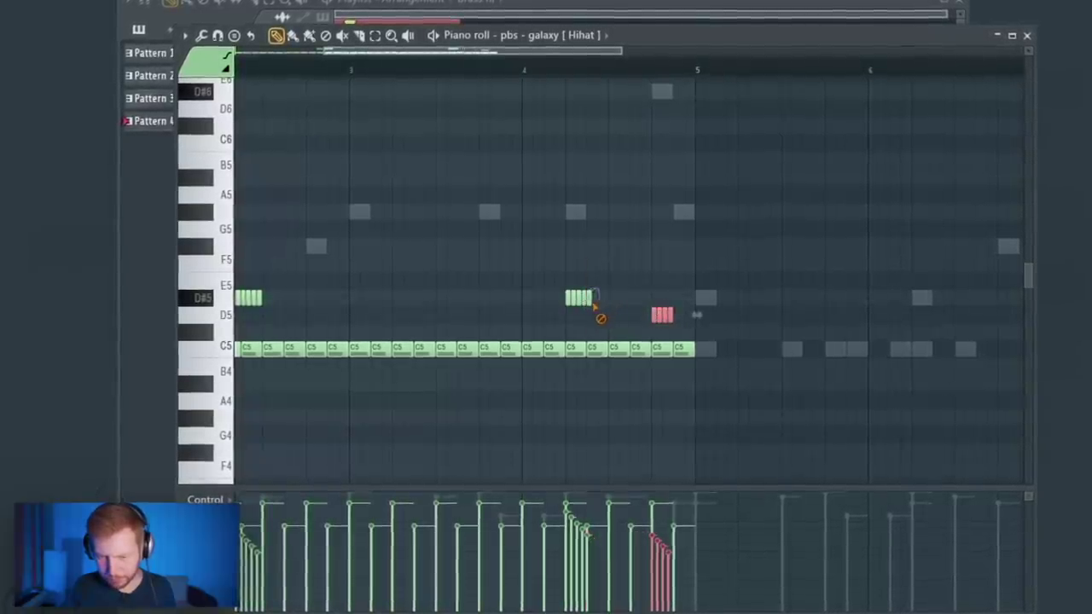
right_click(590, 301)
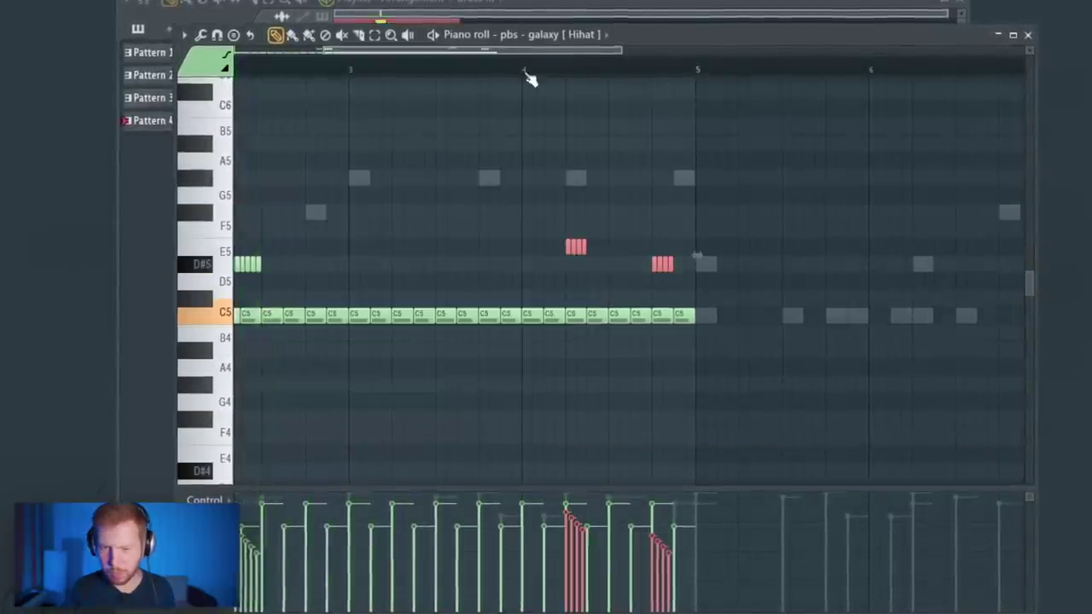
- Repeat the four-bar hi-hat part with its rolls in bars 5 to 8 and play it back
left_click(529, 72)
left_click_drag(735, 238, 642, 302)
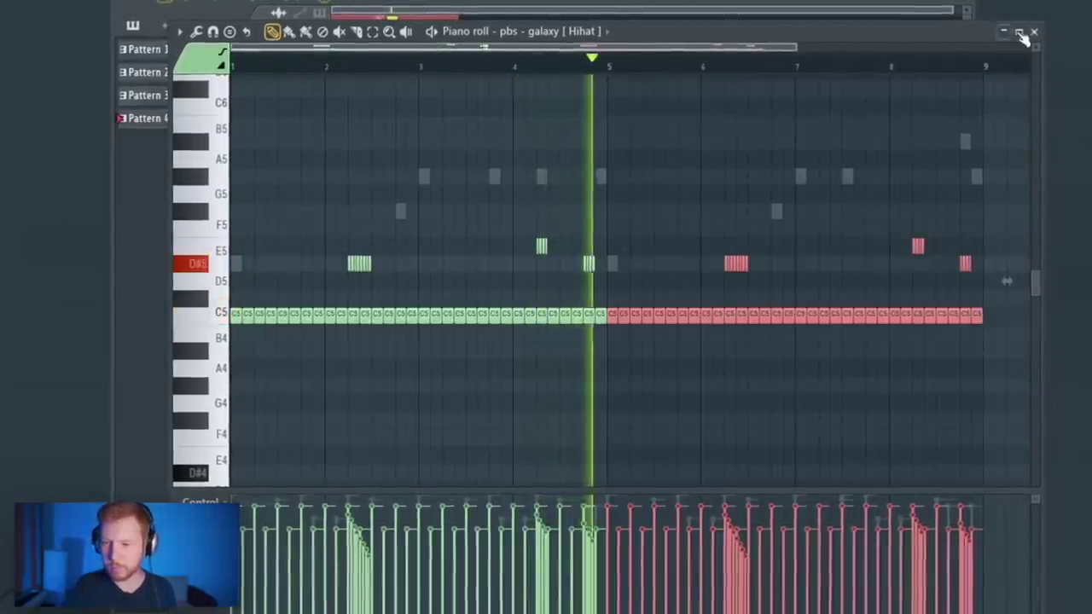
left_click(1024, 32)
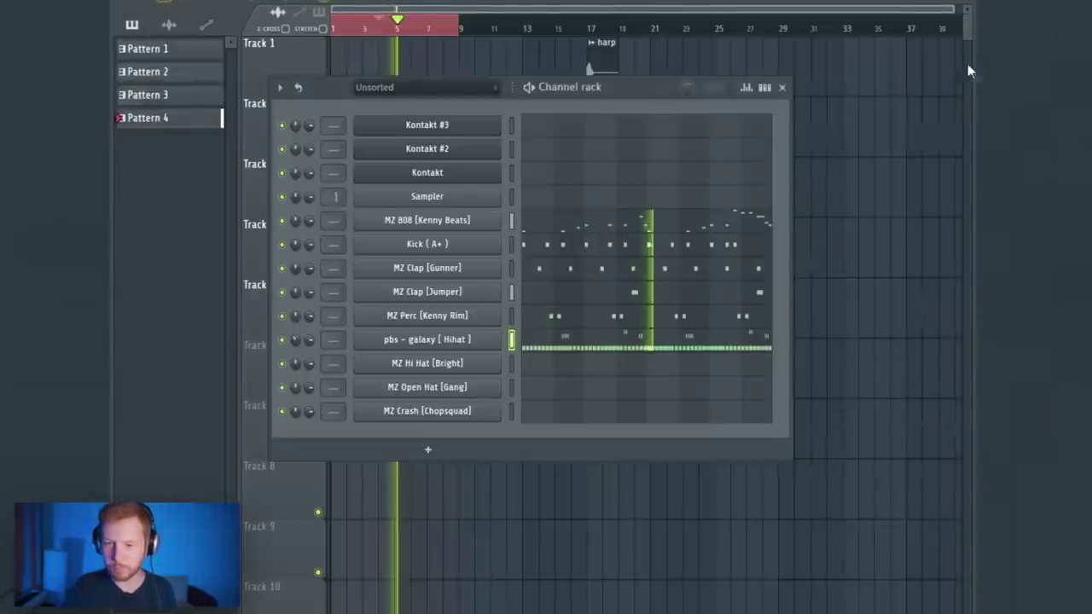
left_click(426, 339)
key("space")
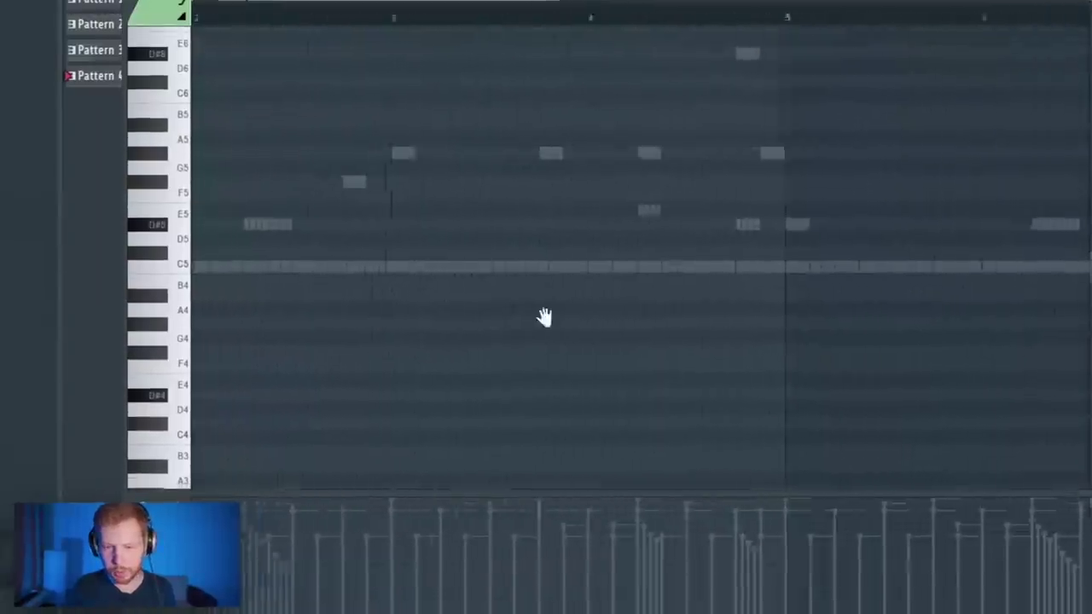
- Add short MZ Hi Hat [Bright] notes at C5, A#4, C5 and B4 in the second half of bar 2, repeated every two bars
scroll(588, 322, "left", 2)
scroll(563, 294, "up", 3)
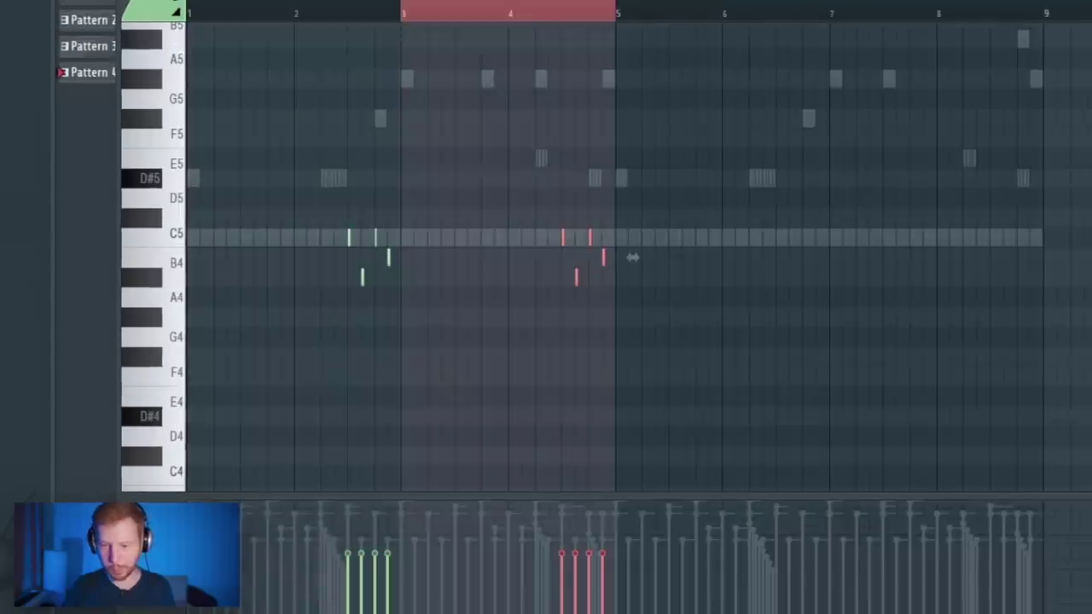
key("ctrl+b")
key("ctrl+b")
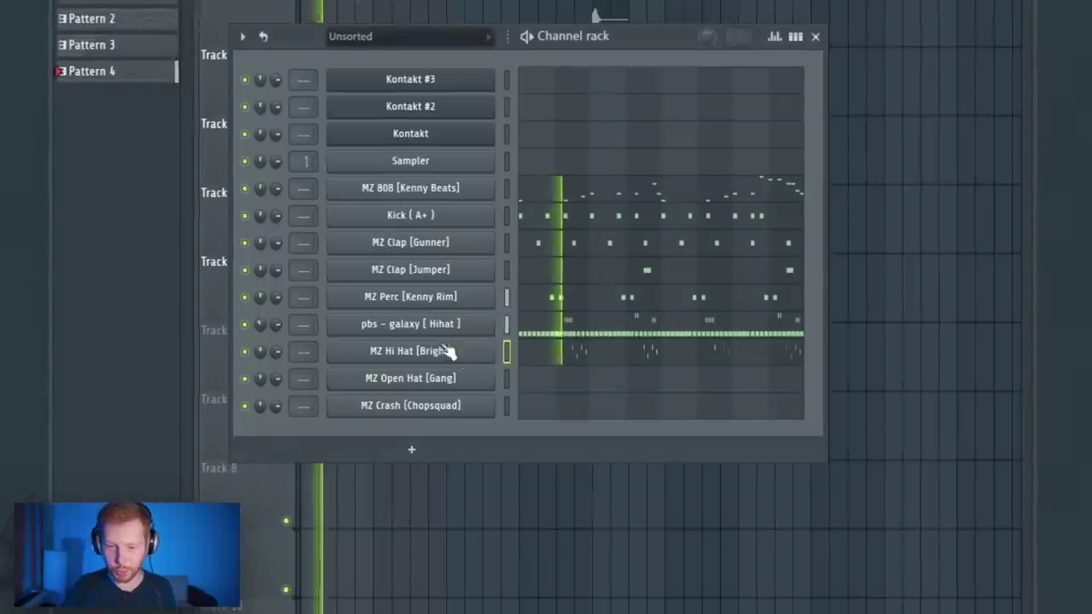
- Place MZ Open Hat [Gang] notes at C5 on the second beat of every bar through bar 8
left_click(448, 351)
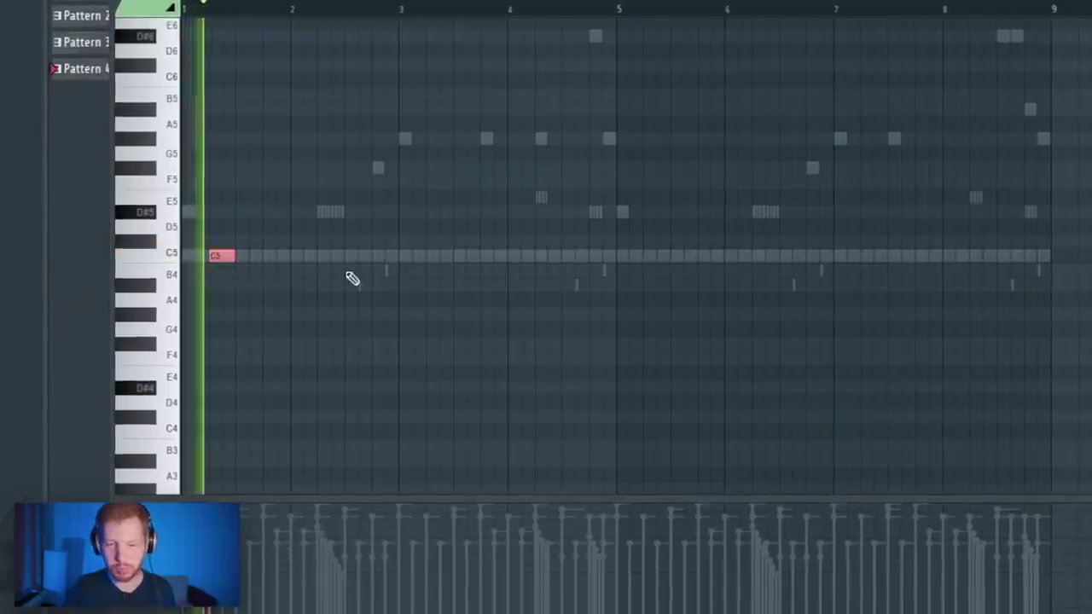
left_click(314, 256)
left_click_drag(409, 176, 179, 307)
key("ctrl+b")
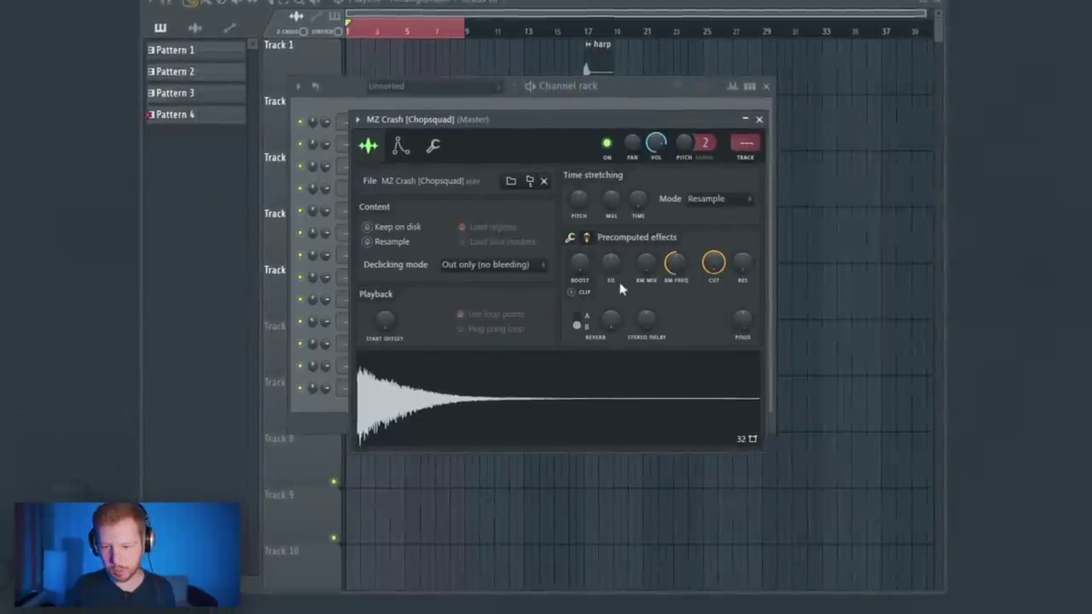
- Raise the precomputed fade-out of the MZ Crash [Chopsquad] sample and place a C5 crash at the start of bar 1
left_click(571, 237)
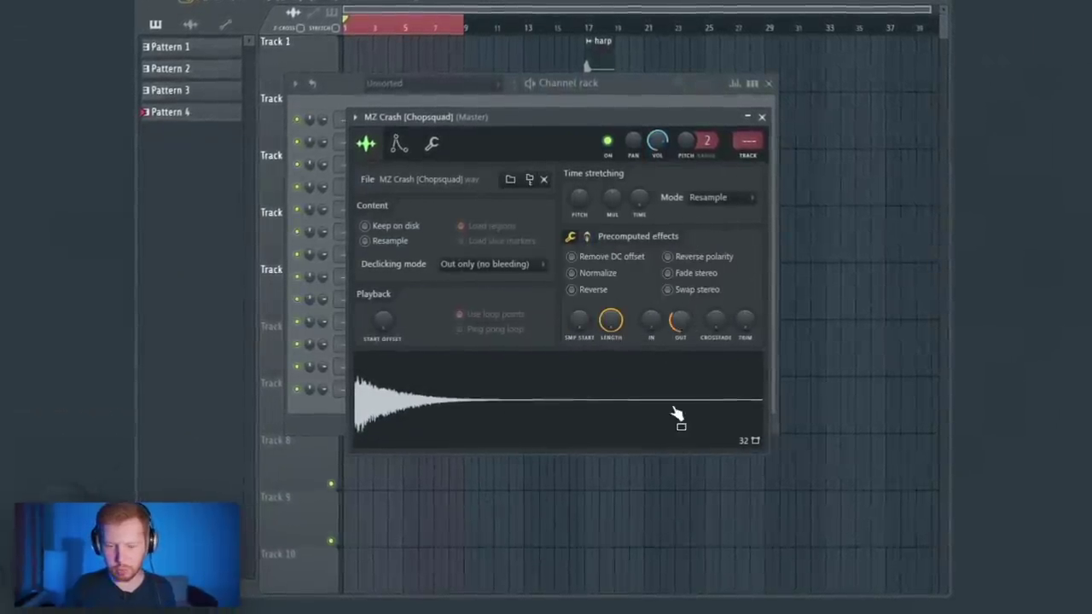
left_click(432, 143)
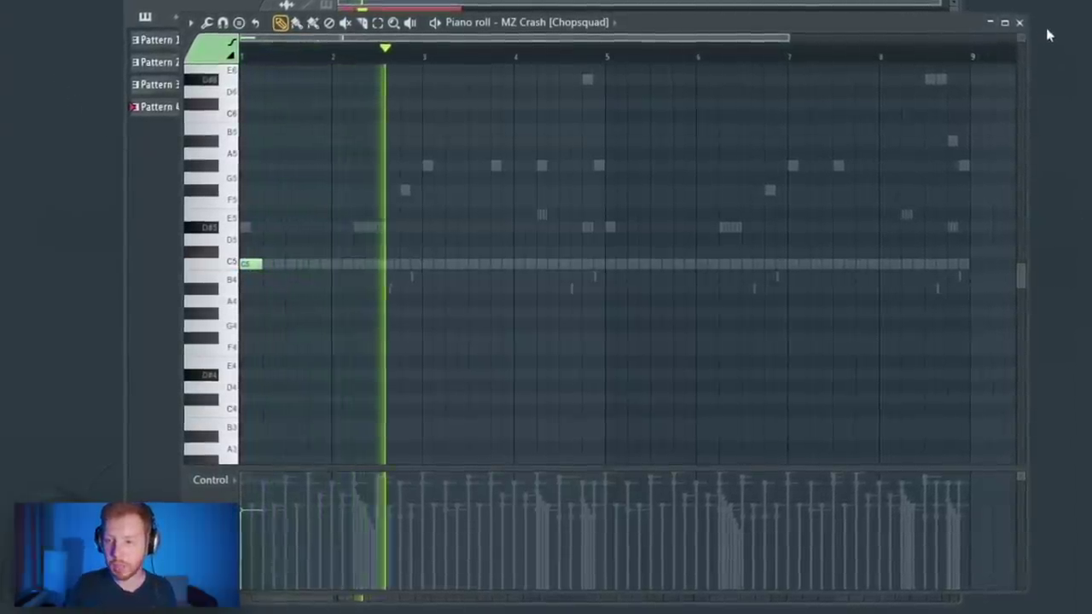
left_click(1018, 22)
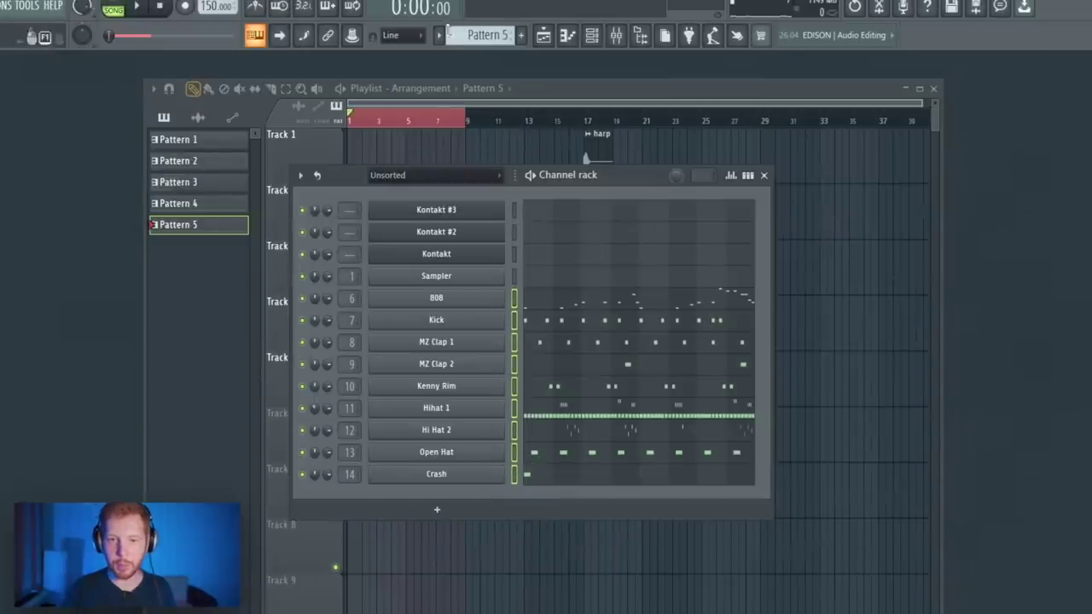
- Split Pattern 5 by channel into separate patterns for the 808, kick, claps, rim, hats and crash
left_click(440, 34)
left_click(556, 271)
left_click(227, 495)
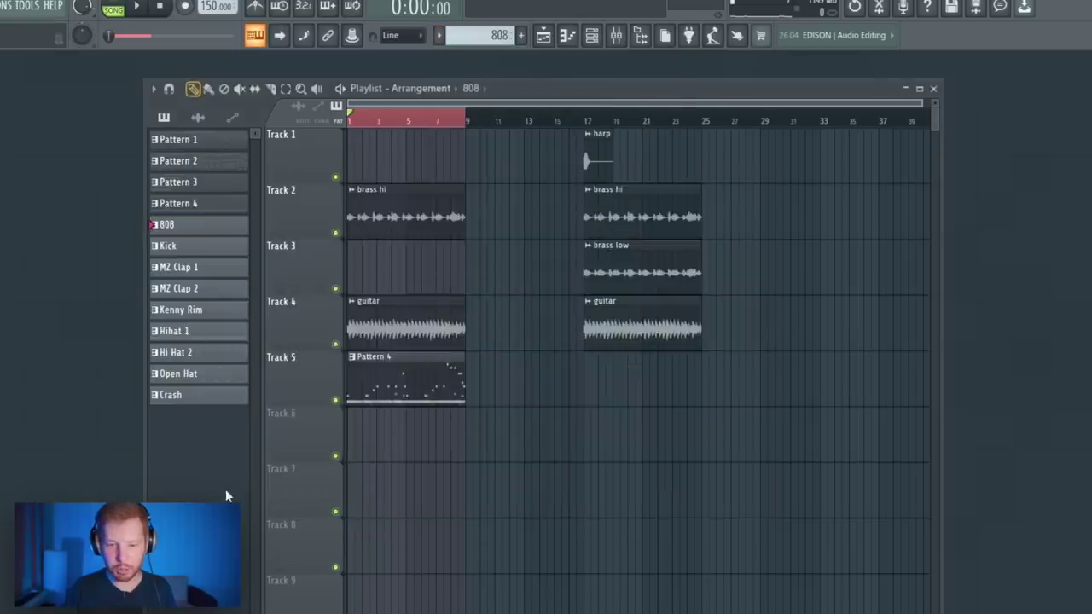
- Load RC-20 Retro Color with the Vinyl 1 preset on the guitar mixer track
key("F9")
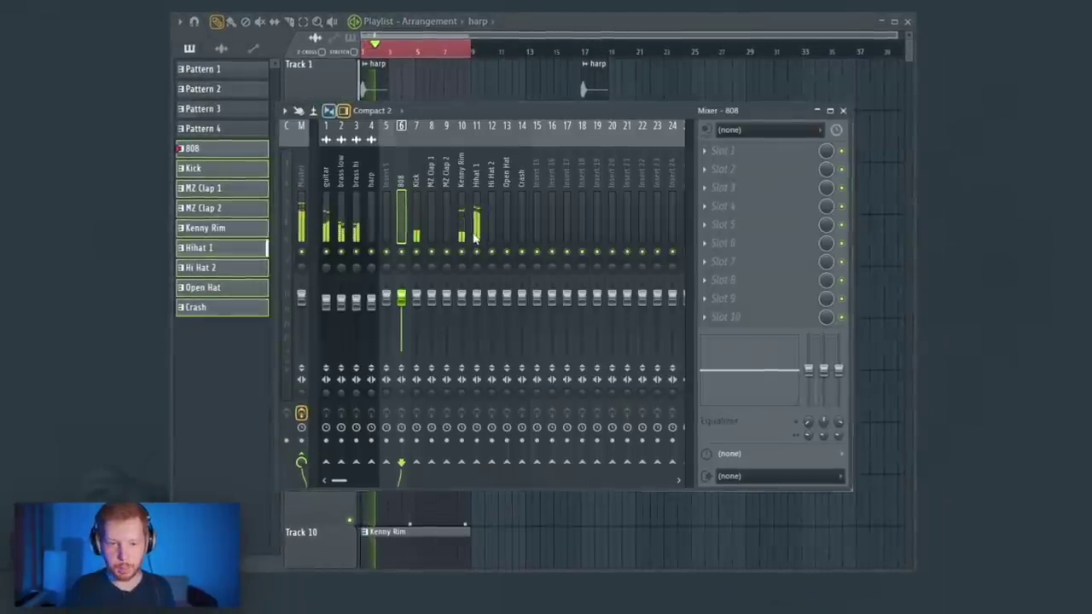
left_click(327, 256)
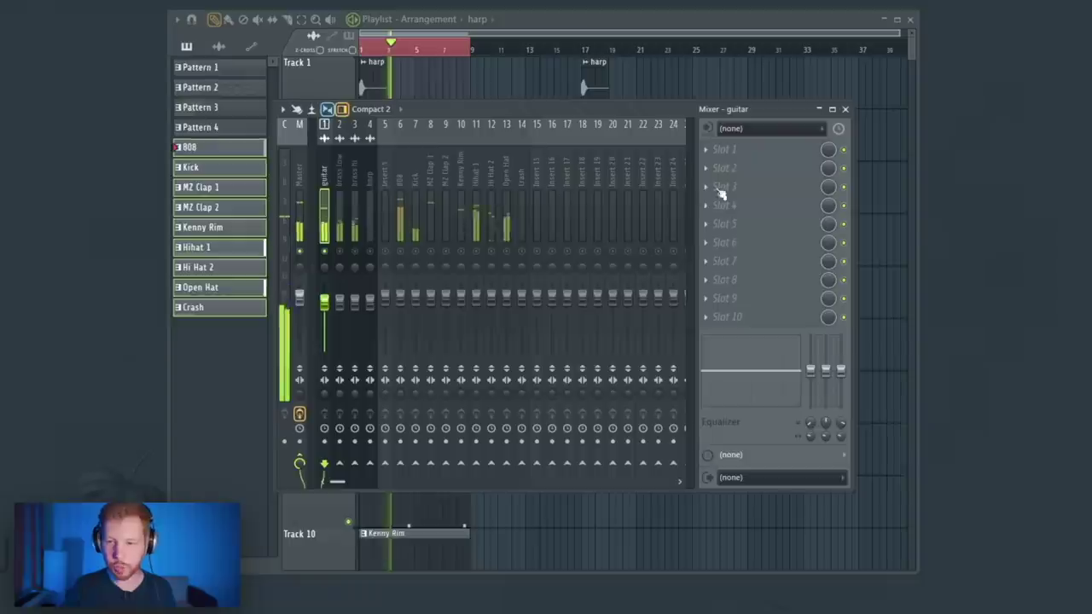
left_click(722, 187)
left_click(187, 456)
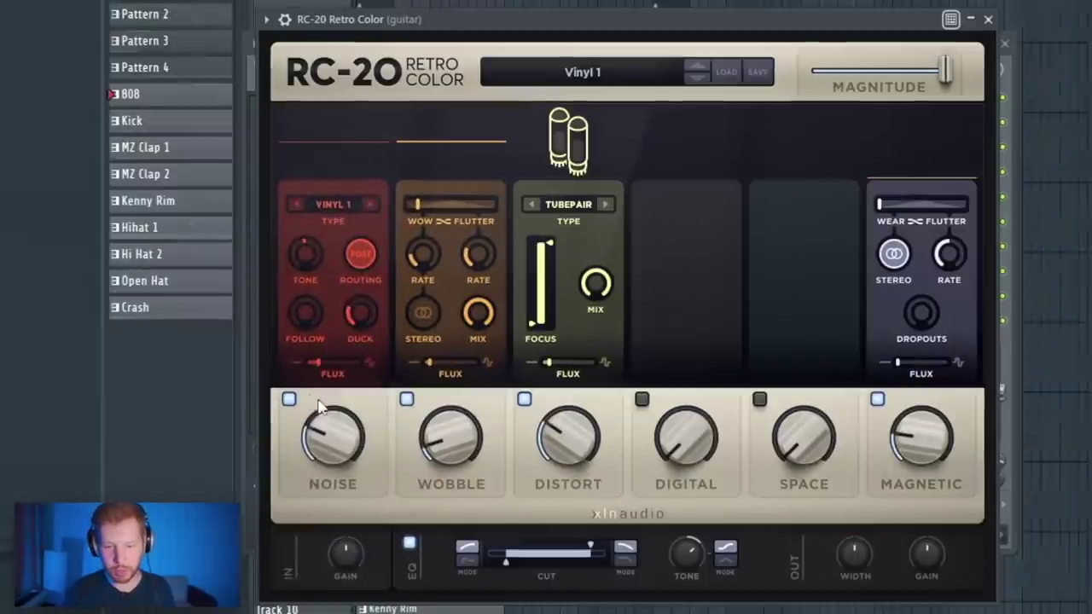
- Set RC-20's distortion type to Air and raise its amount, with Noise off and a slightly higher EQ low cut
left_click_drag(506, 564, 512, 569)
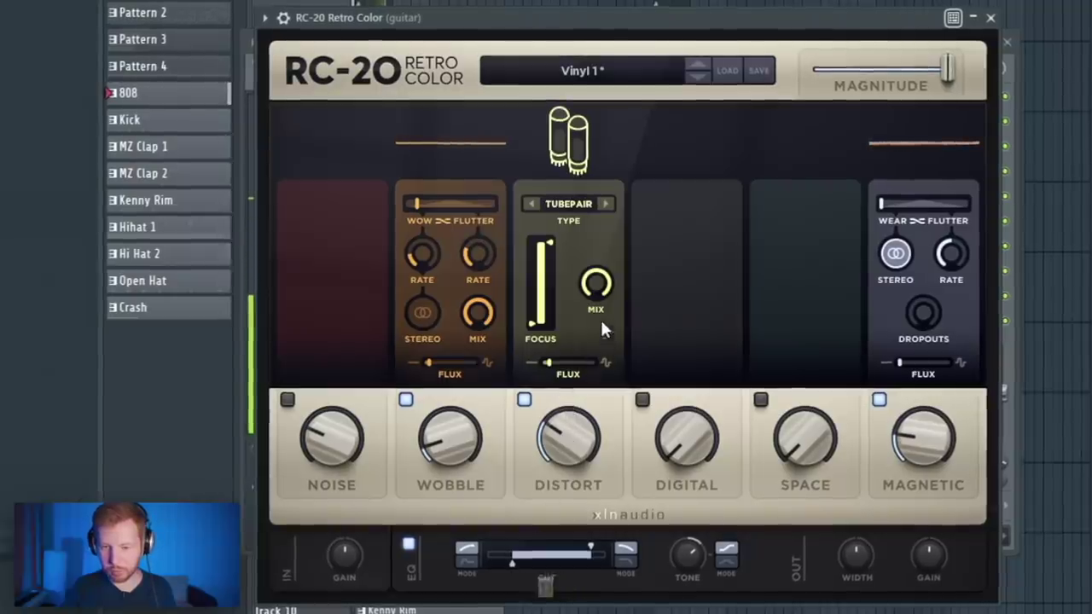
left_click(604, 204)
left_click(604, 204)
left_click(604, 204)
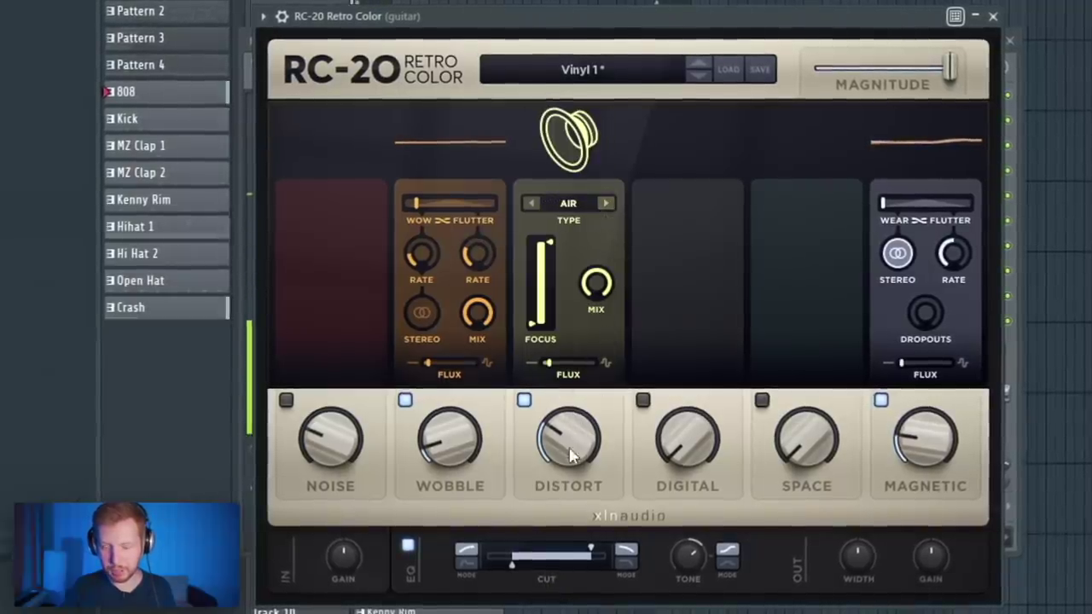
left_click_drag(572, 451, 641, 231)
- Set RC-20's Space amount to 34% with its decay at 26%
left_click_drag(815, 439, 835, 394)
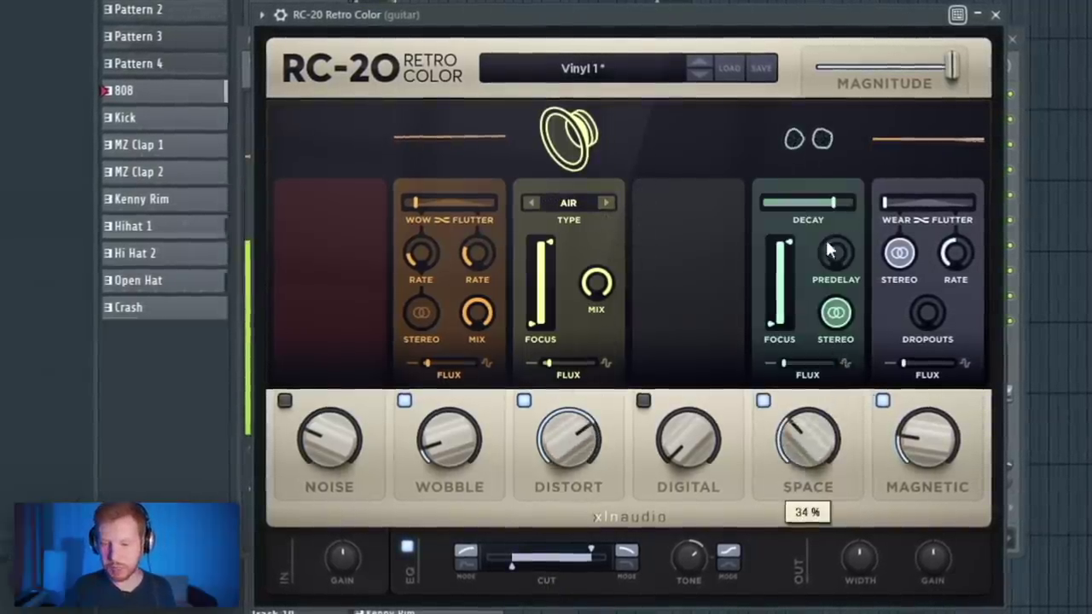
left_click_drag(831, 202, 785, 202)
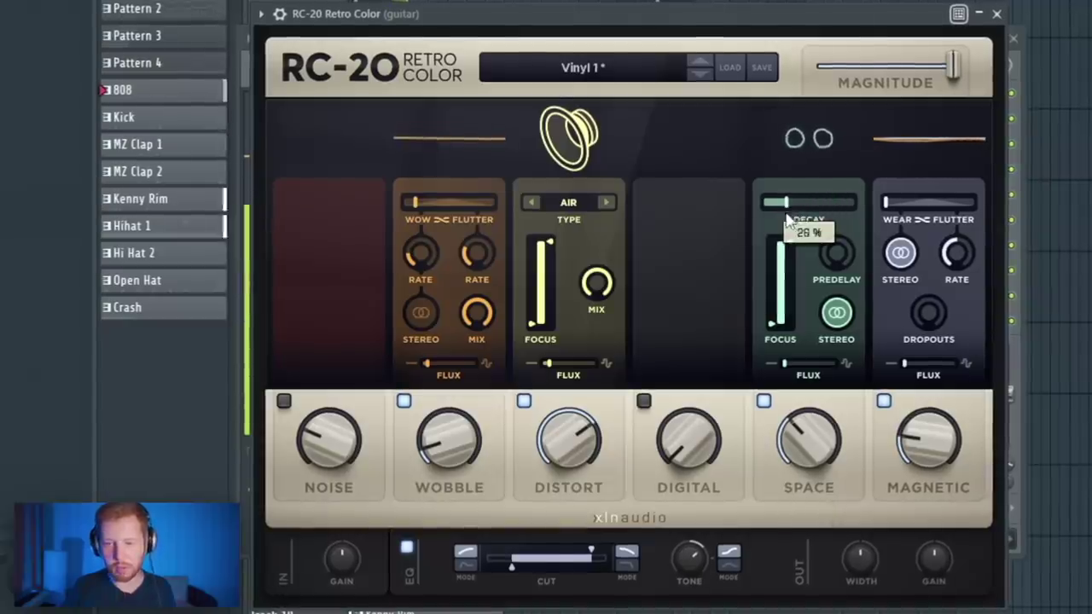
left_click(1003, 17)
- On the guitar track's A1StereoControl, keep Safe Bass on at 500 Hz and widen the stereo image during playback
left_click(862, 185)
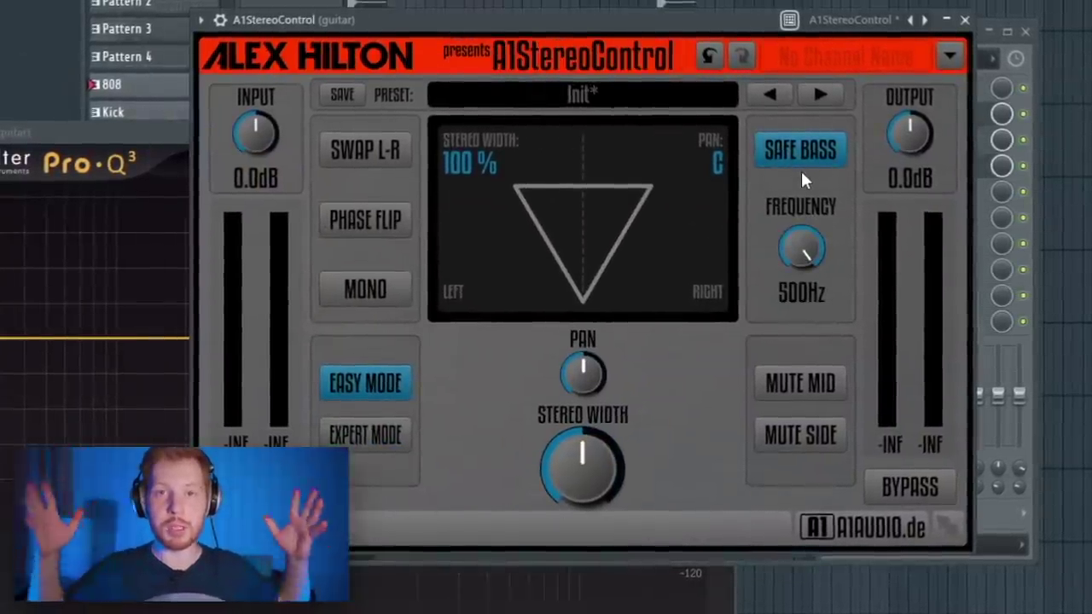
key("space")
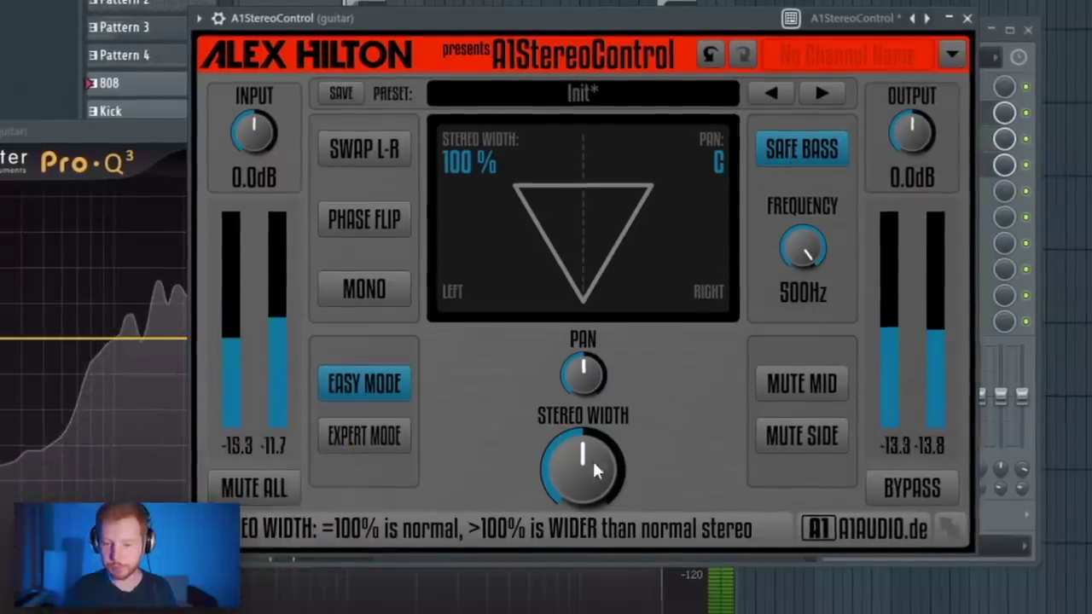
left_click_drag(585, 492, 585, 459)
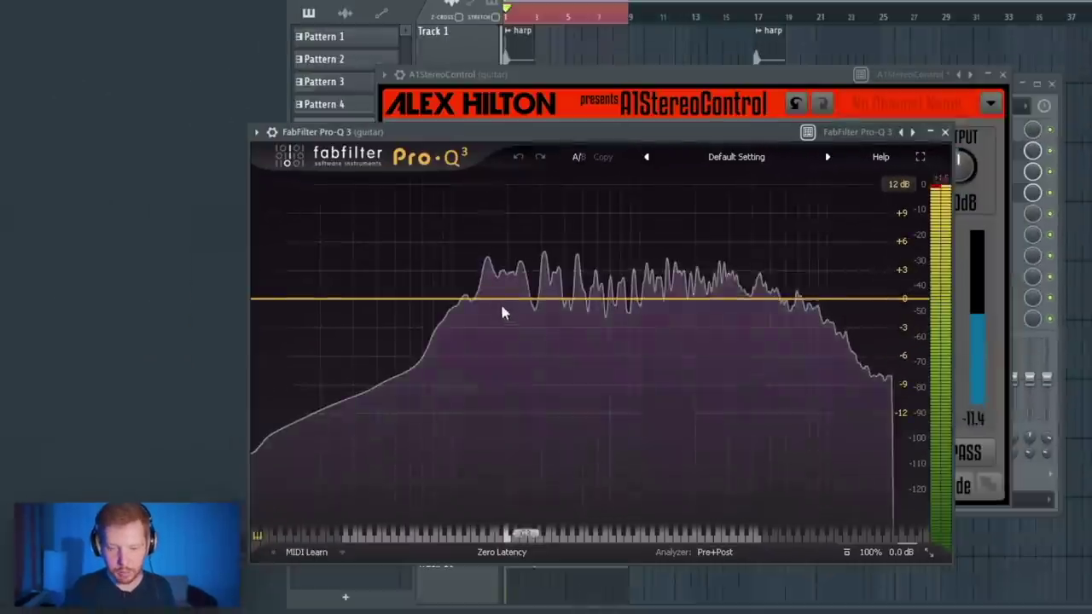
- Dip the guitar about 3 dB around 185 Hz with a Pro-Q 3 bell and slightly raise RC-20's EQ low cut
left_click_drag(487, 300, 510, 333)
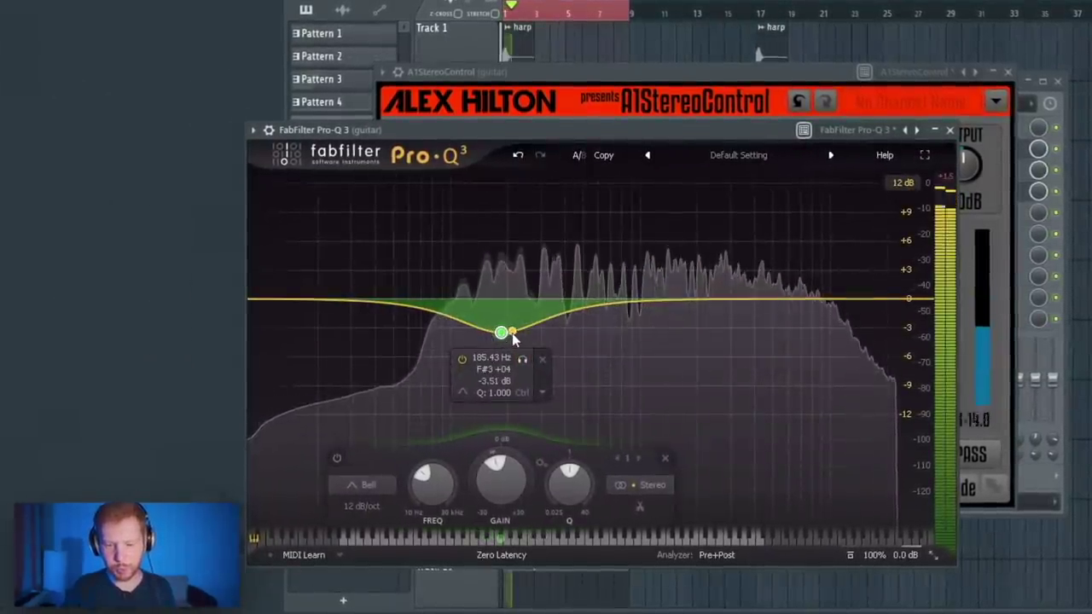
left_click(1040, 255)
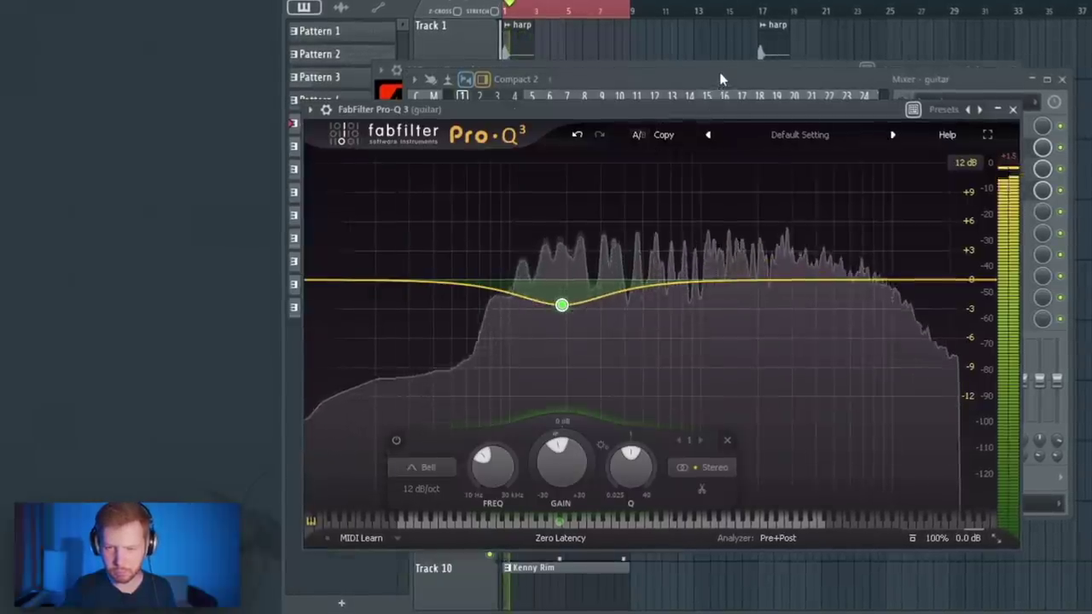
left_click(722, 79)
left_click(981, 172)
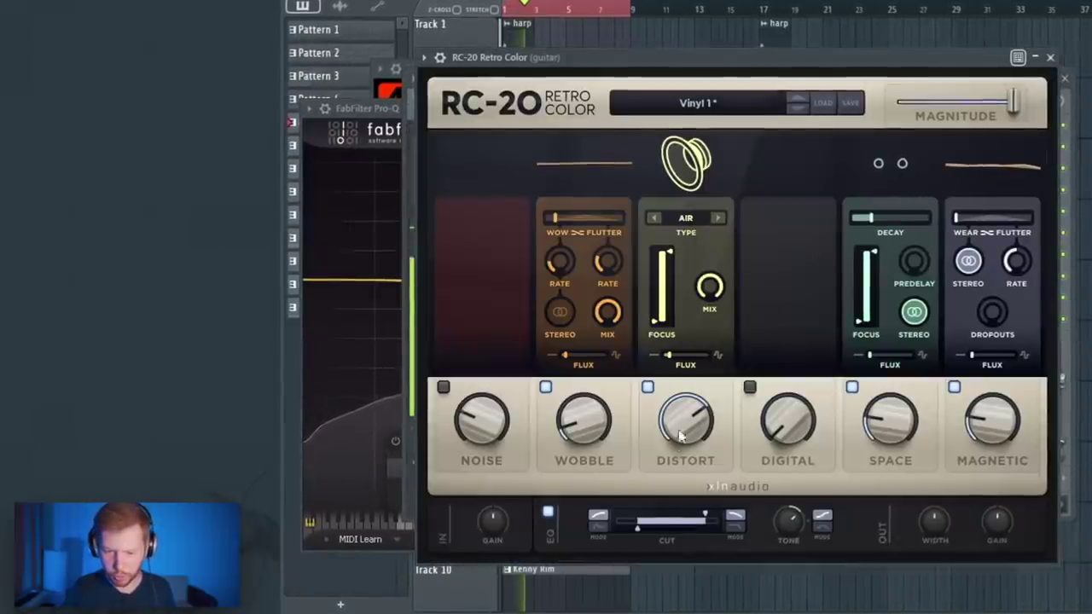
left_click_drag(641, 534, 649, 535)
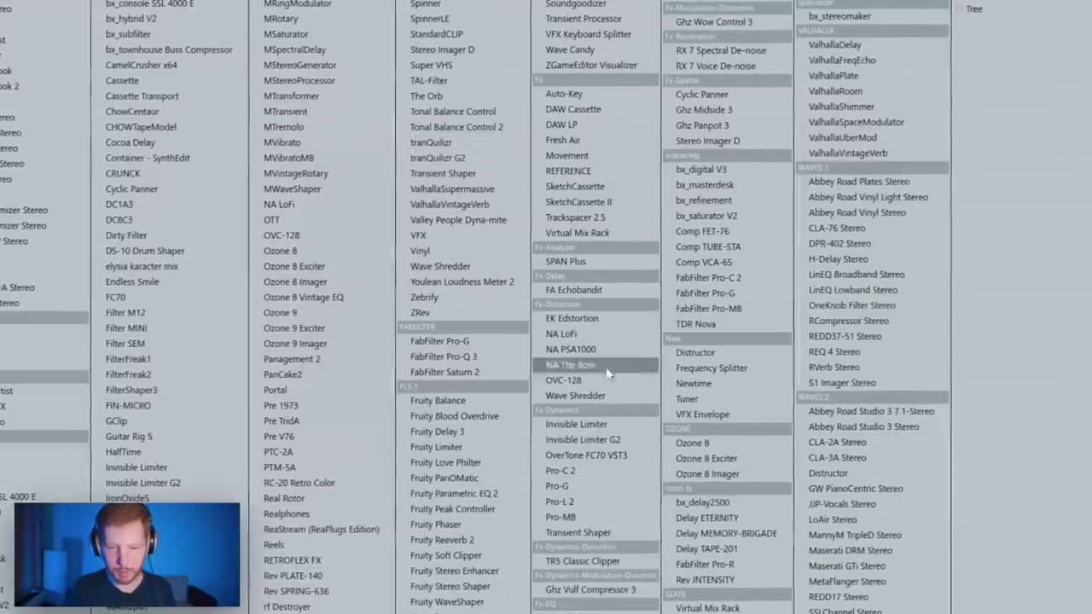
- Load Ozone 8 Imager on brass low, set Band 2 width to 6.3 and Band 3 width to 43, and enable Stereoize
left_click(707, 473)
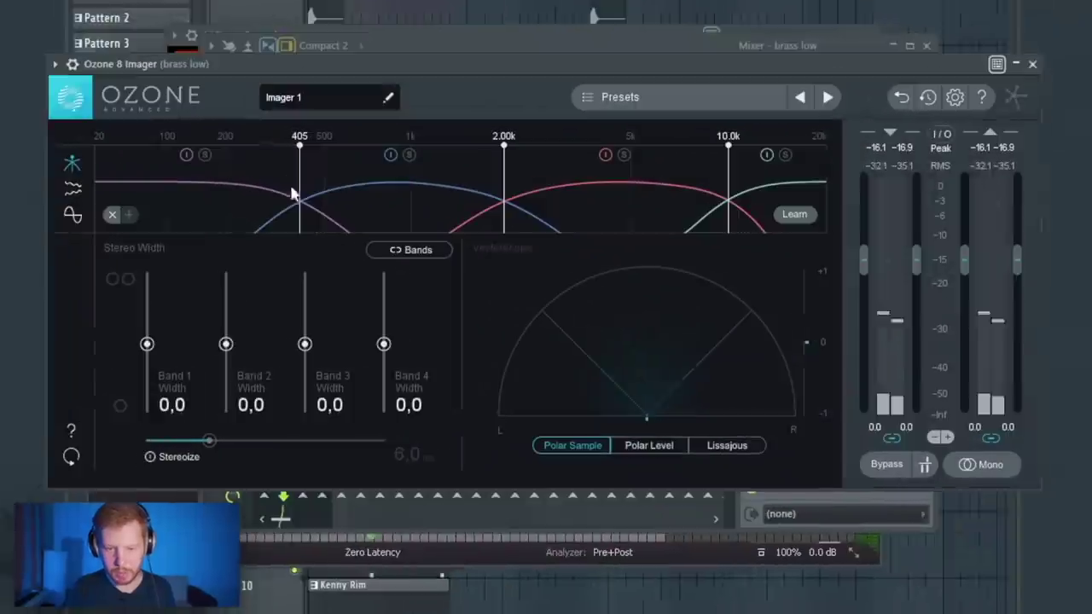
mouse_move(225, 345)
left_mouse_down()
mouse_move(225, 325)
mouse_move(225, 341)
left_mouse_up()
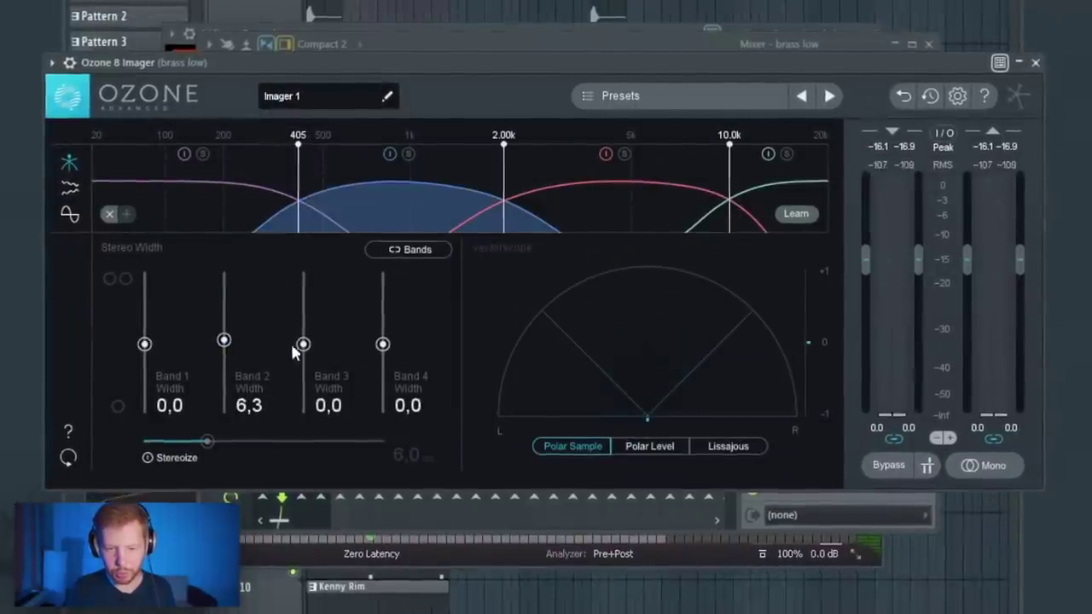
left_click_drag(304, 344, 303, 314)
left_click(176, 455)
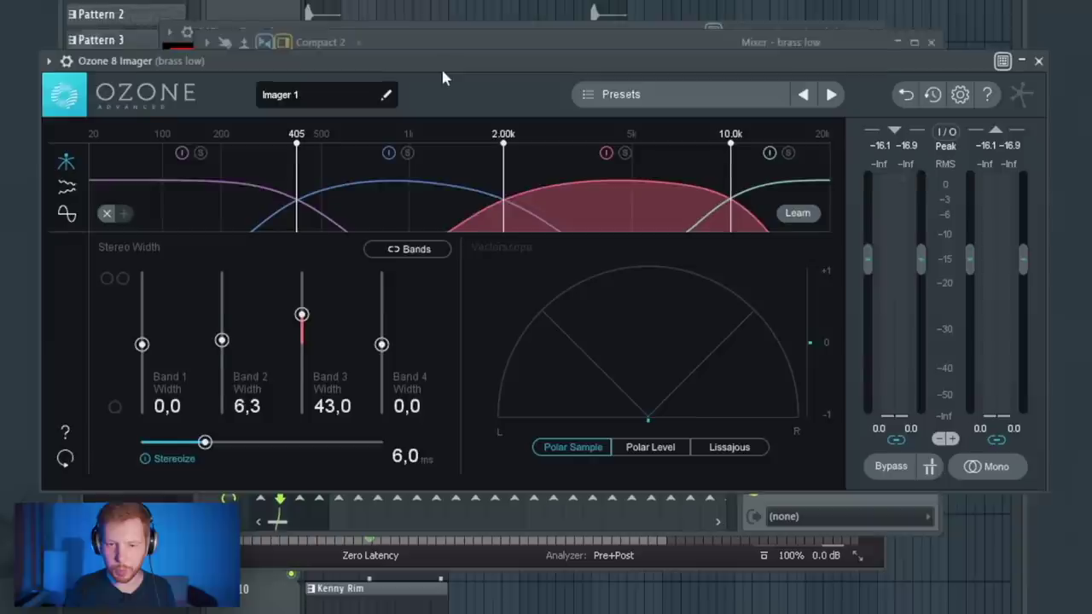
- Play the loop and widen Bands 3 and 2 of the brass low Imager slightly further
left_click_drag(442, 67, 438, 42)
key("space")
mouse_move(299, 287)
left_mouse_down()
mouse_move(311, 251)
mouse_move(297, 283)
left_mouse_up()
left_click_drag(215, 313, 217, 308)
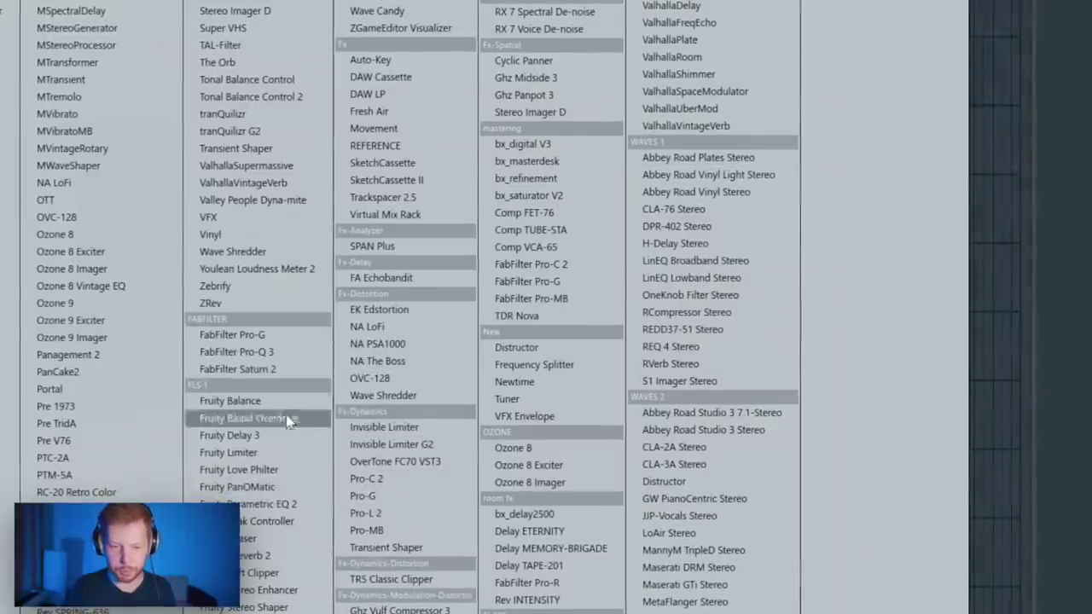
- Add FabFilter Pro-Q 3 to brass low with a gentle bell cut in the mids, just below 1200 Hz
left_click(237, 352)
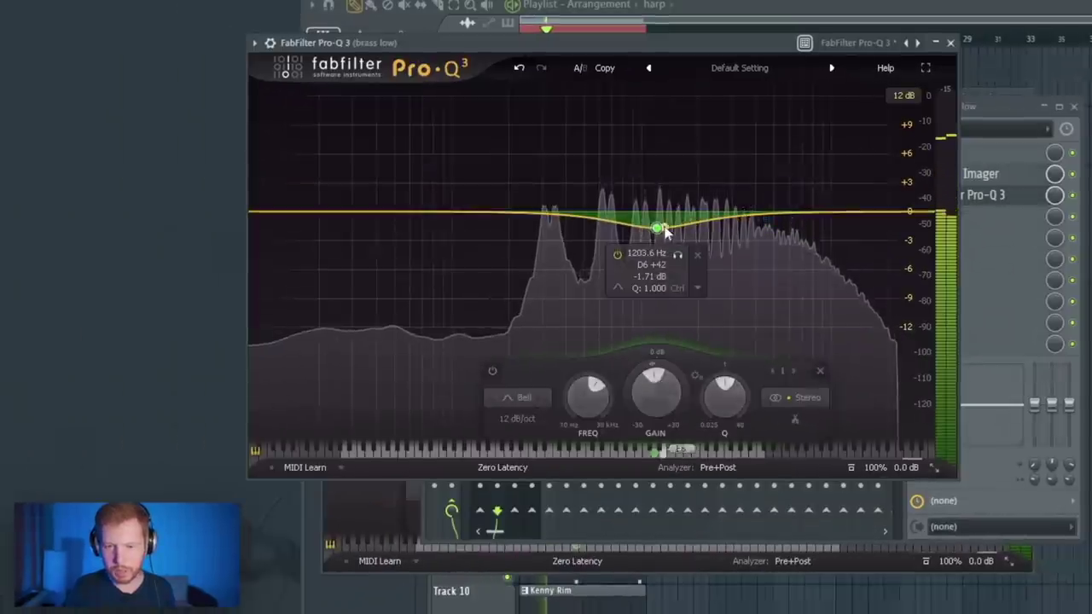
left_click_drag(658, 227, 627, 233)
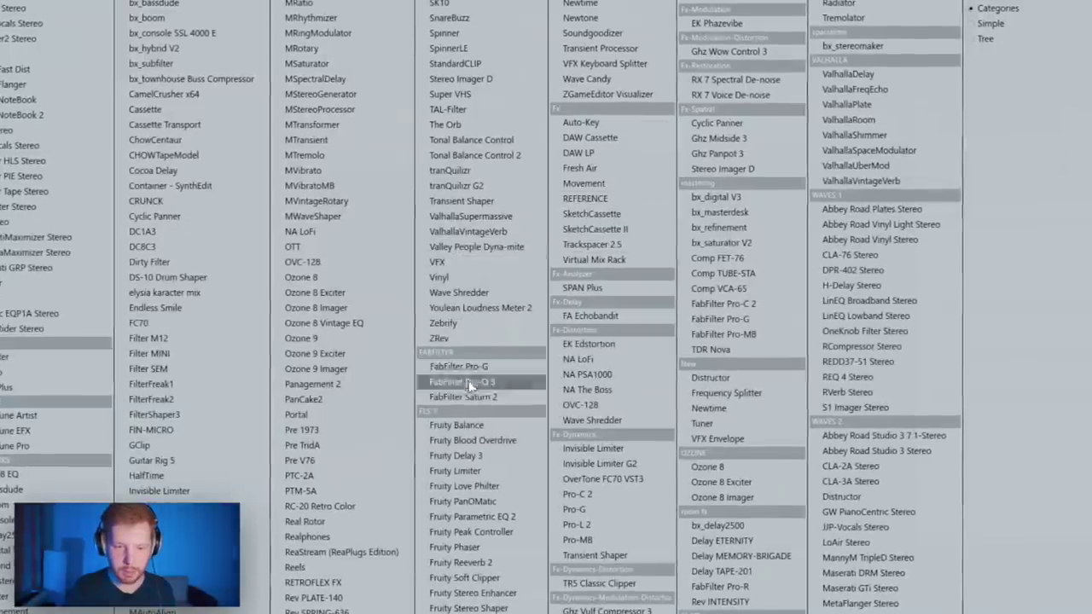
- Load FabFilter Saturn 2 on brass hi in Clean Tube style, with more drive and the two lowest tone bands reduced
left_click(463, 396)
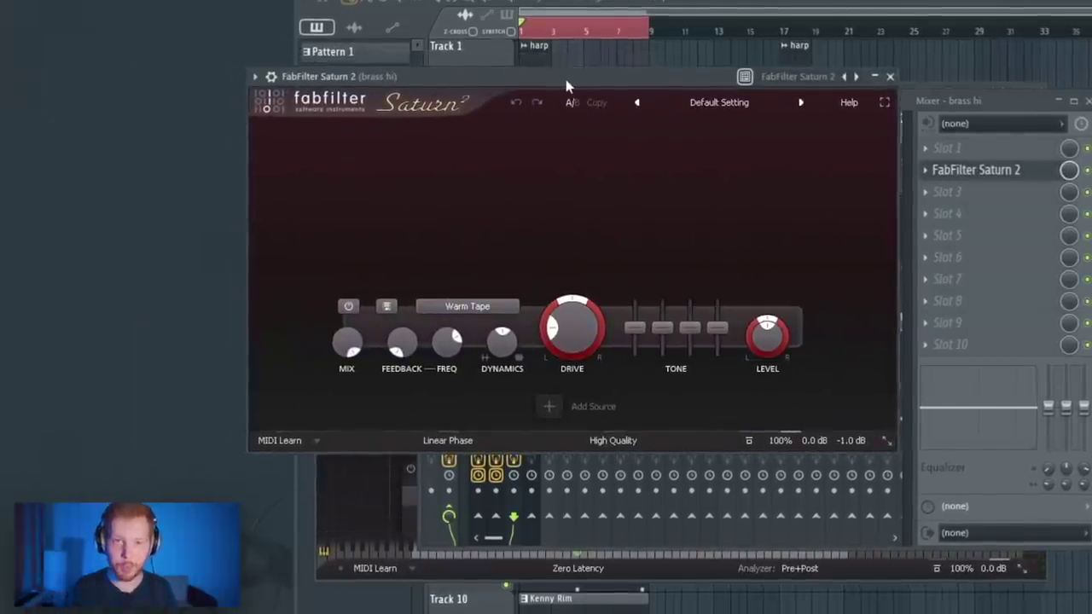
left_click(467, 306)
mouse_move(430, 348)
left_click(597, 373)
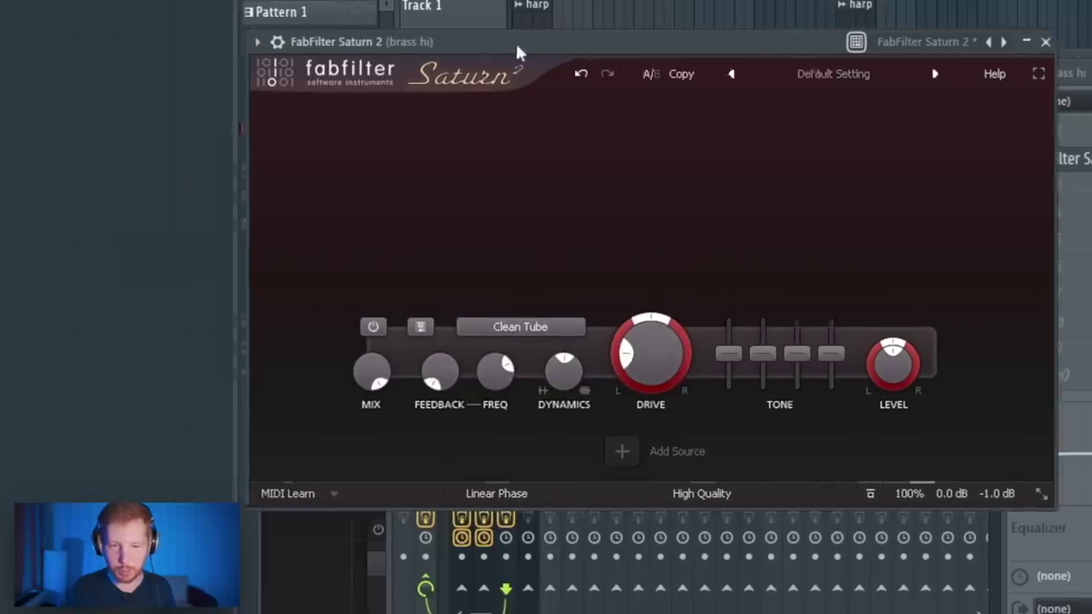
left_click_drag(758, 354, 792, 373)
double_click(794, 376)
left_click_drag(760, 381, 793, 367)
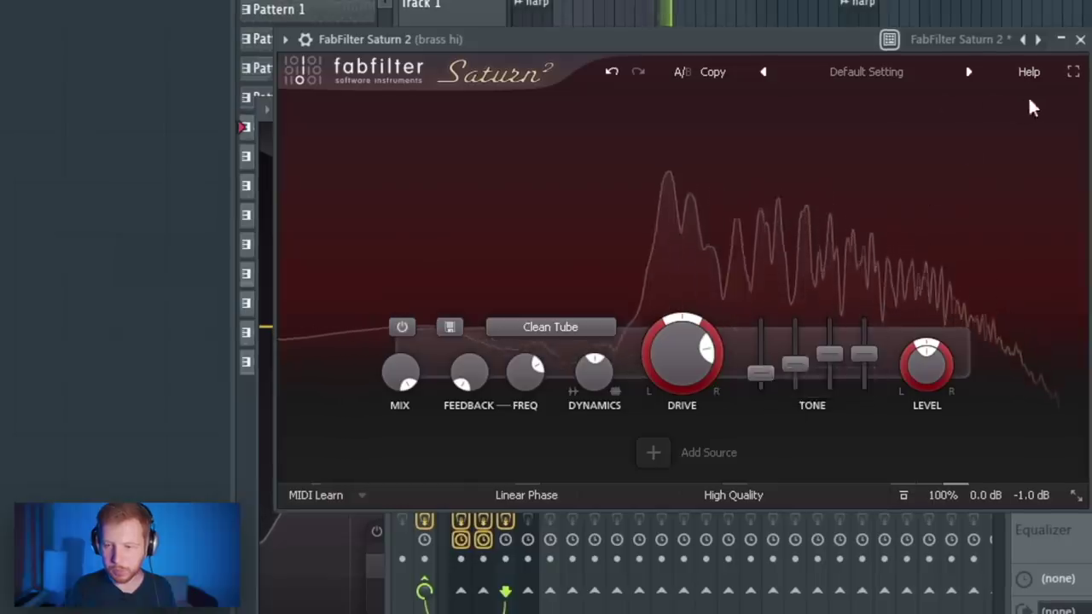
- Solo the harp mixer track for listening and load A1StereoControl on it
key("F9")
left_click(530, 159)
key("s")
key("space")
left_click(1021, 157)
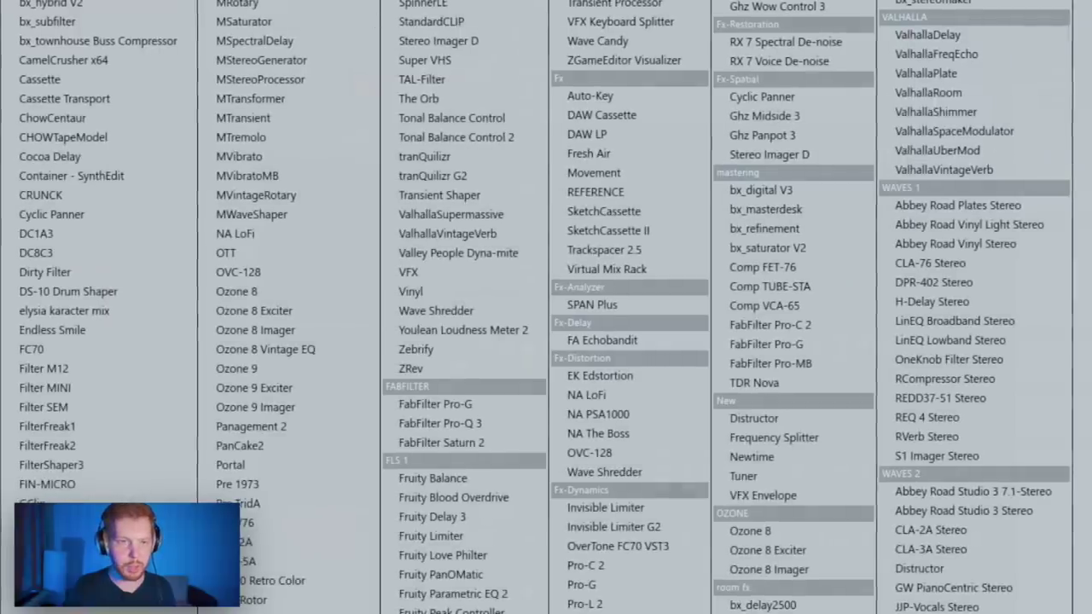
left_click(614, 3)
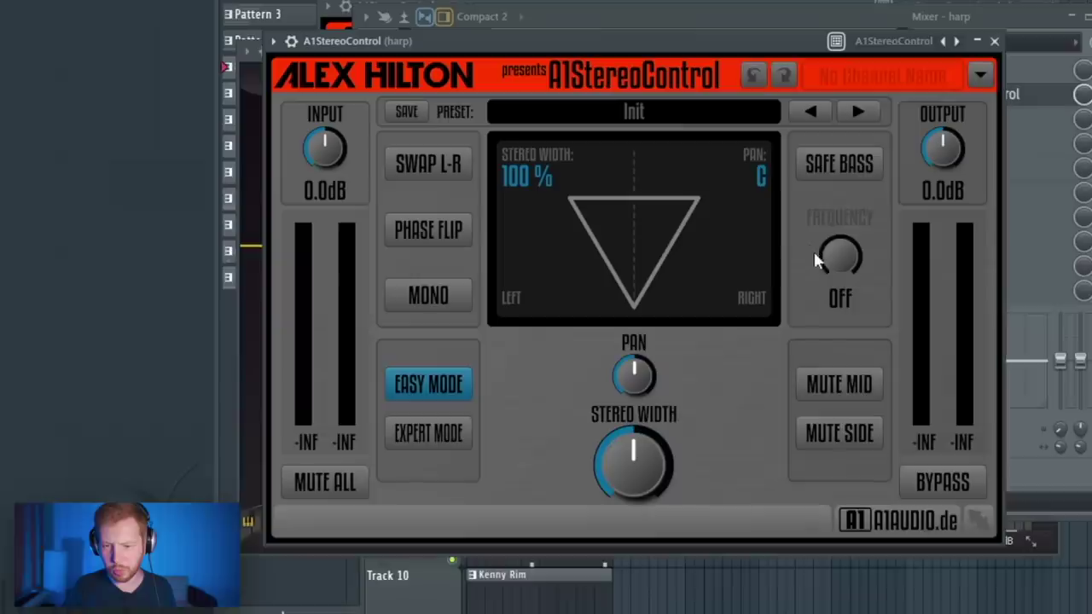
- Enable Safe Bass in the harp's A1StereoControl and raise its frequency above 150 Hz while playing
left_click(840, 166)
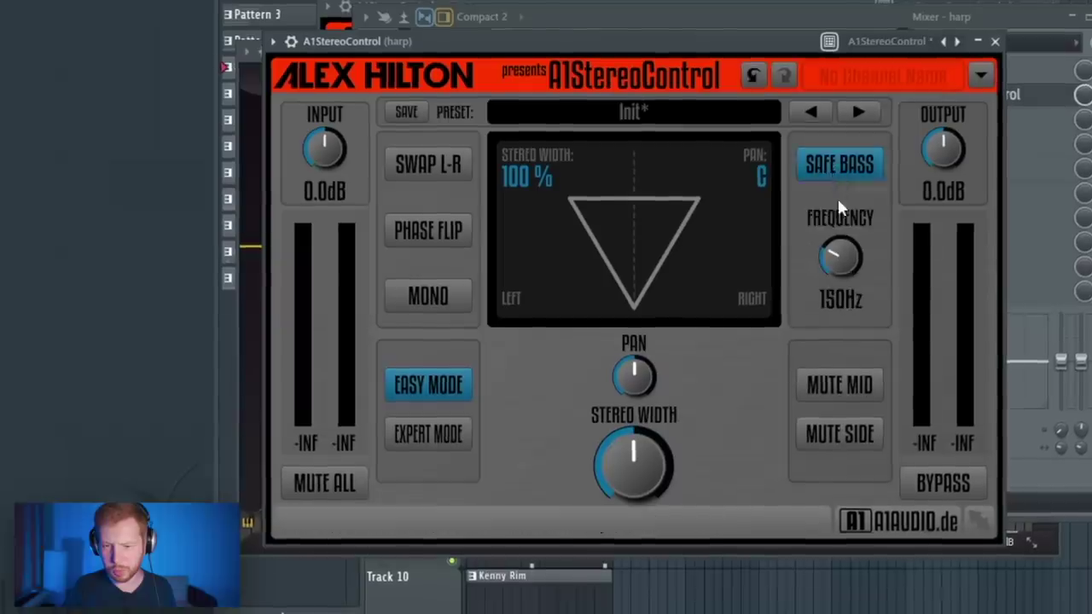
left_click_drag(841, 260, 841, 183)
key("space")
left_click_drag(721, 49, 746, 37)
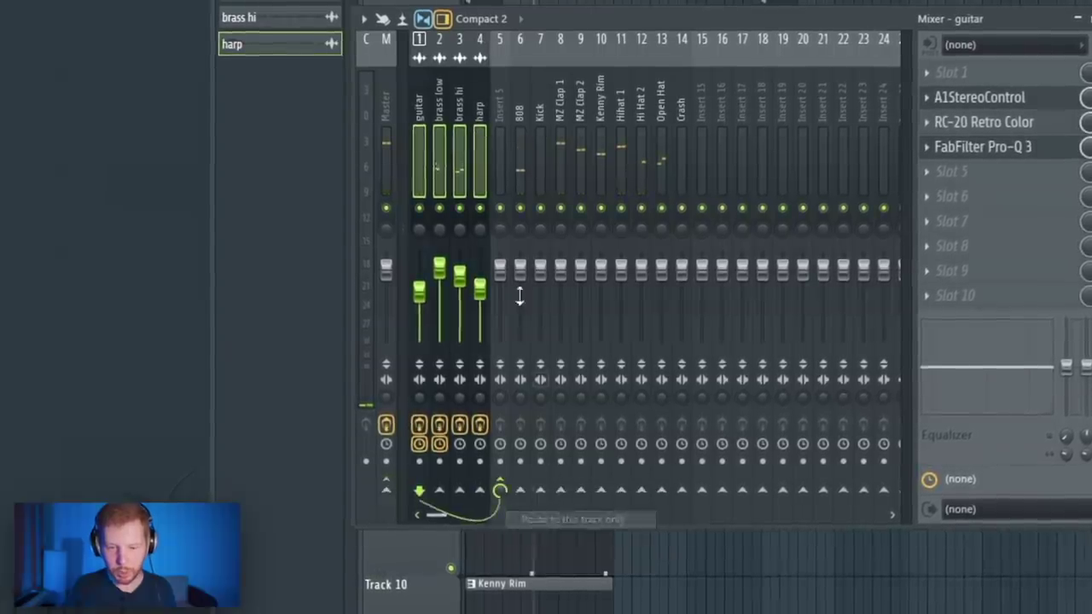
- Solo Insert 5, which carries the melodic tracks, and lower the faders of the 808, claps, rim, hats and crash
right_click(501, 209)
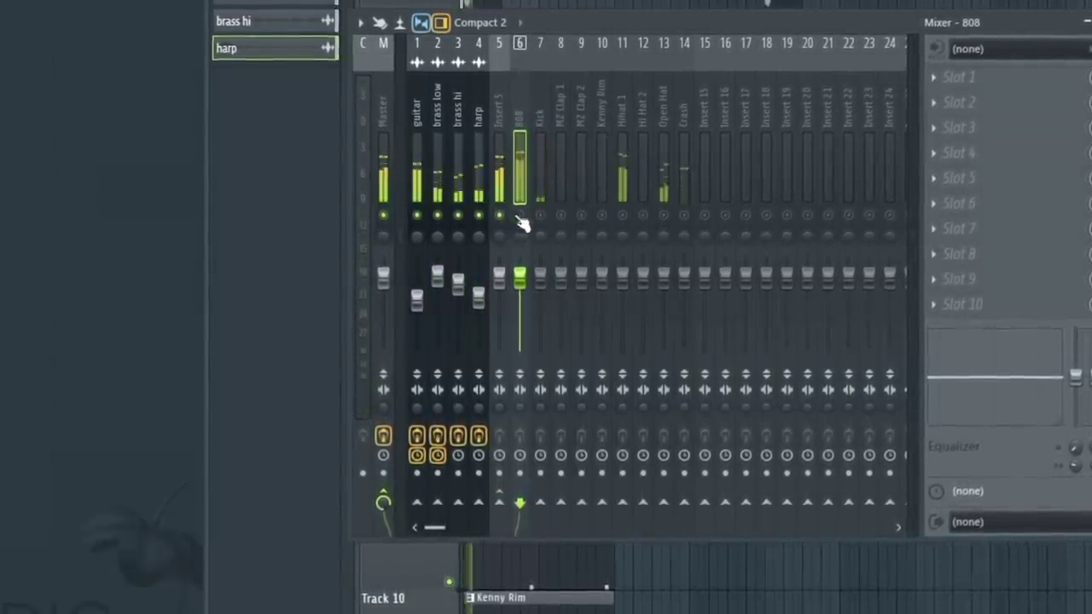
left_click_drag(520, 282, 519, 285)
left_click_drag(561, 279, 560, 285)
left_click_drag(581, 279, 581, 285)
left_click_drag(602, 279, 602, 282)
left_click_drag(623, 351, 623, 299)
left_click_drag(643, 351, 685, 289)
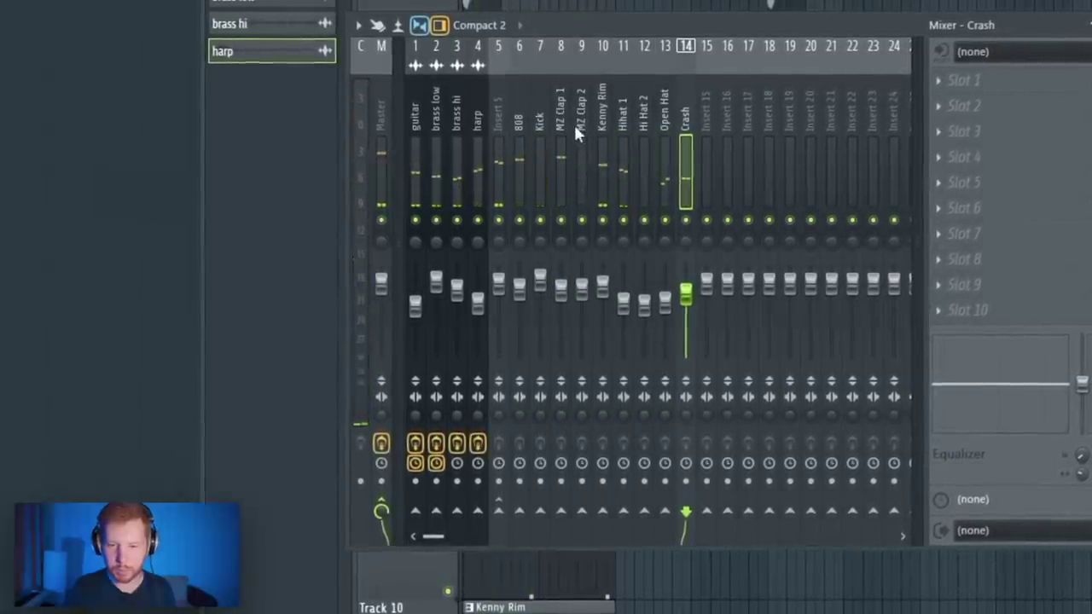
- Route the mixer tracks from MZ Clap 1 through Crash to Insert 16 only
left_click_drag(573, 122, 685, 139)
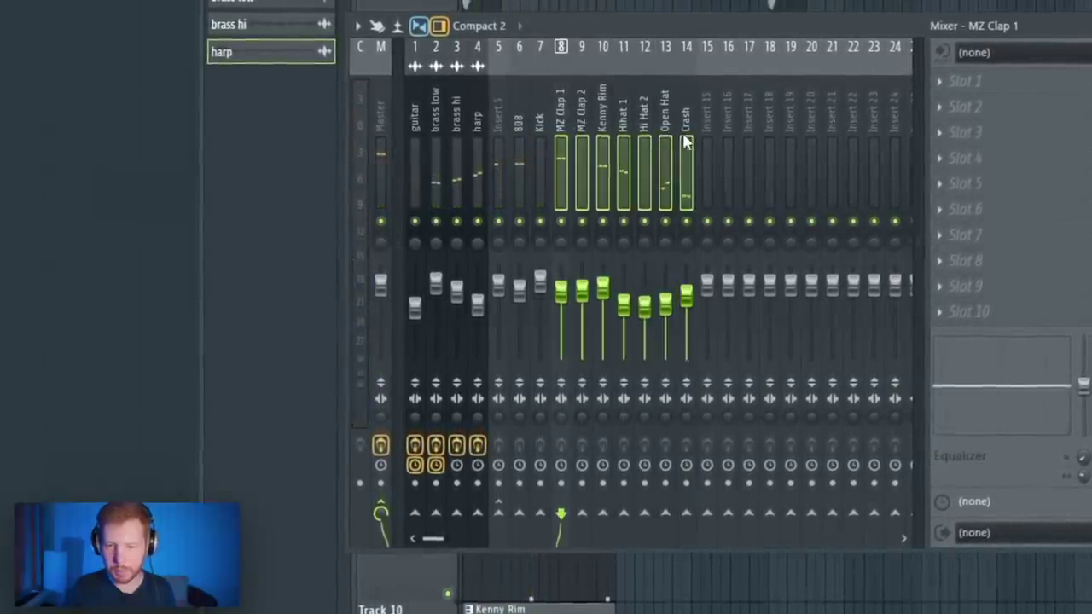
right_click(725, 517)
left_click(771, 544)
- Load Ozone 8 Imager on Insert 16 and move its lowest crossover to 256 Hz and highest to 13 kHz
left_click(730, 115)
left_click(941, 83)
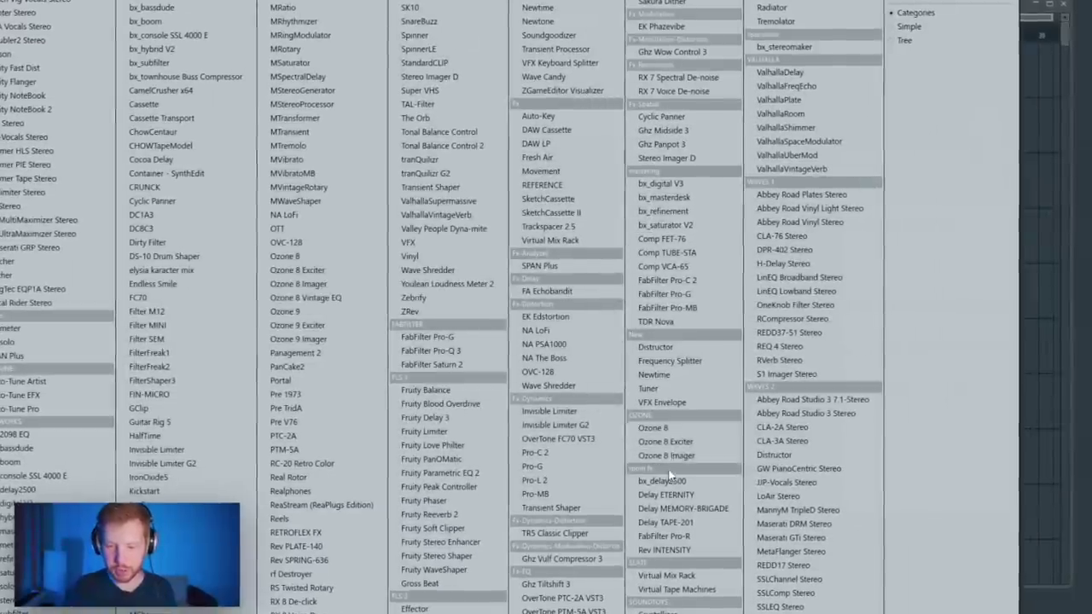
left_click(666, 456)
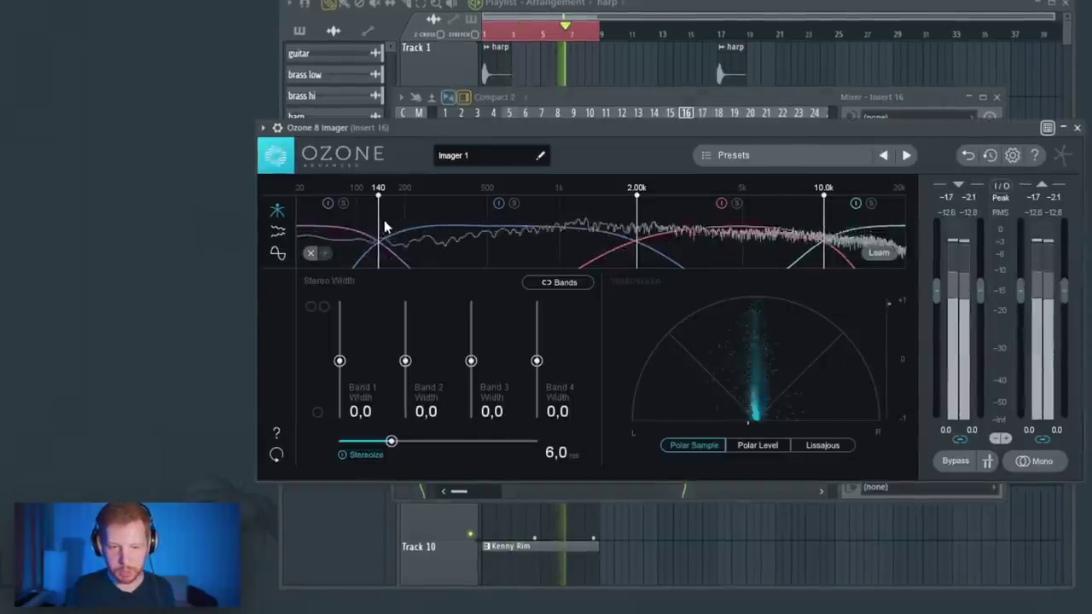
left_click_drag(384, 226, 424, 227)
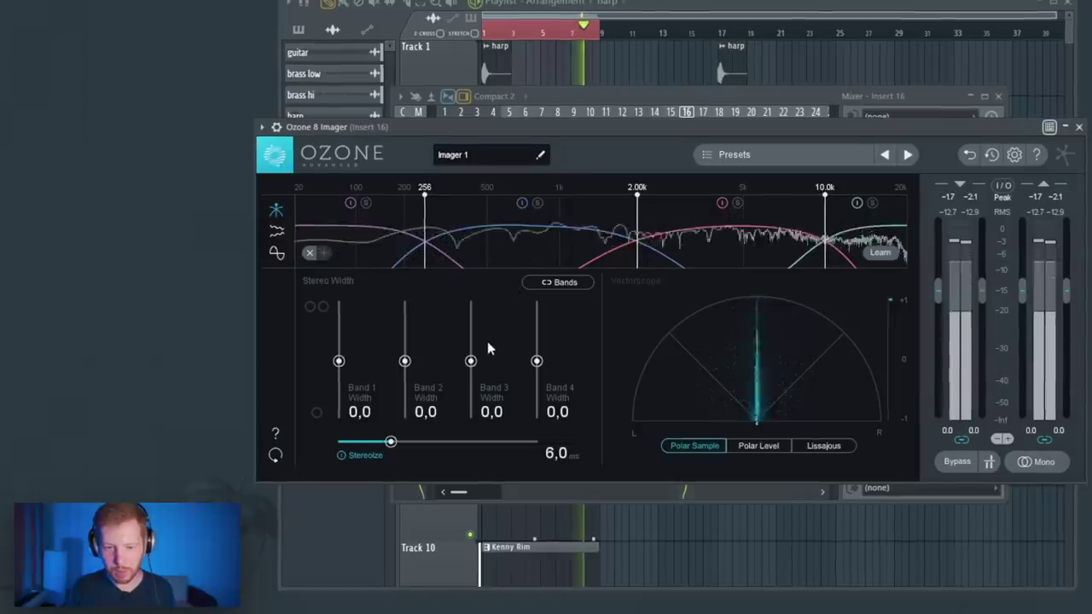
left_click_drag(825, 219, 857, 220)
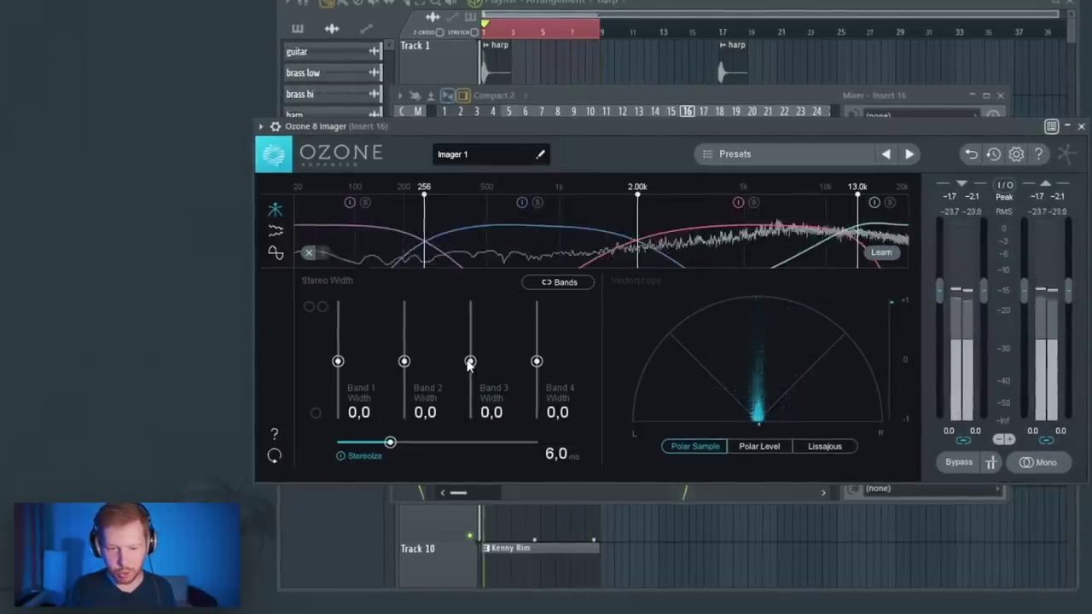
- Set the Insert 16 Imager's Band 3 width to 38 and raise Band 2's width moderately
left_click_drag(469, 361, 470, 344)
left_click_drag(404, 361, 404, 349)
left_click_drag(470, 344, 470, 339)
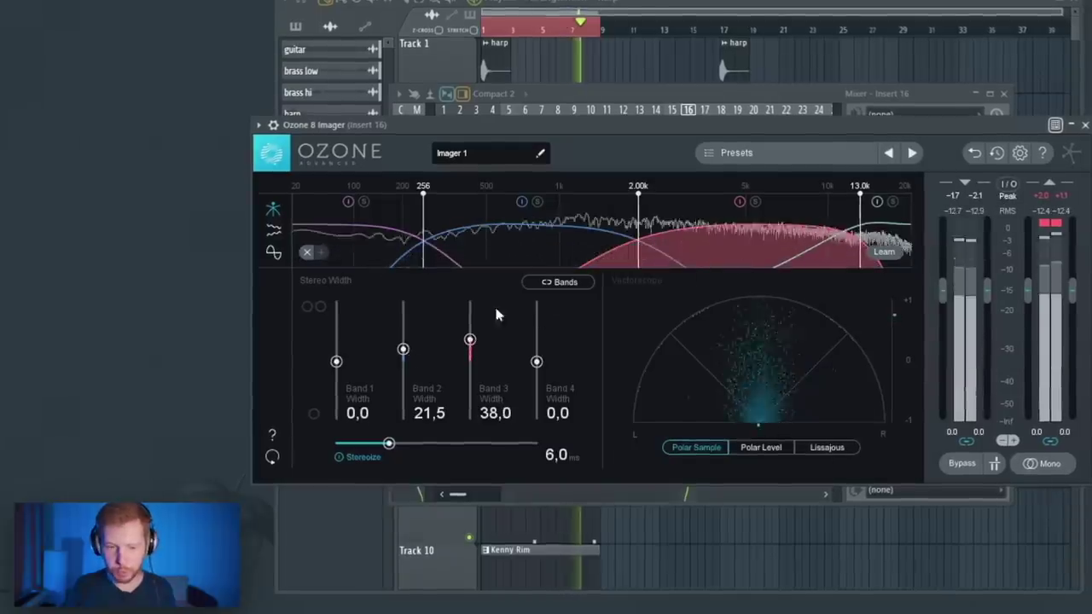
left_click_drag(409, 353, 408, 356)
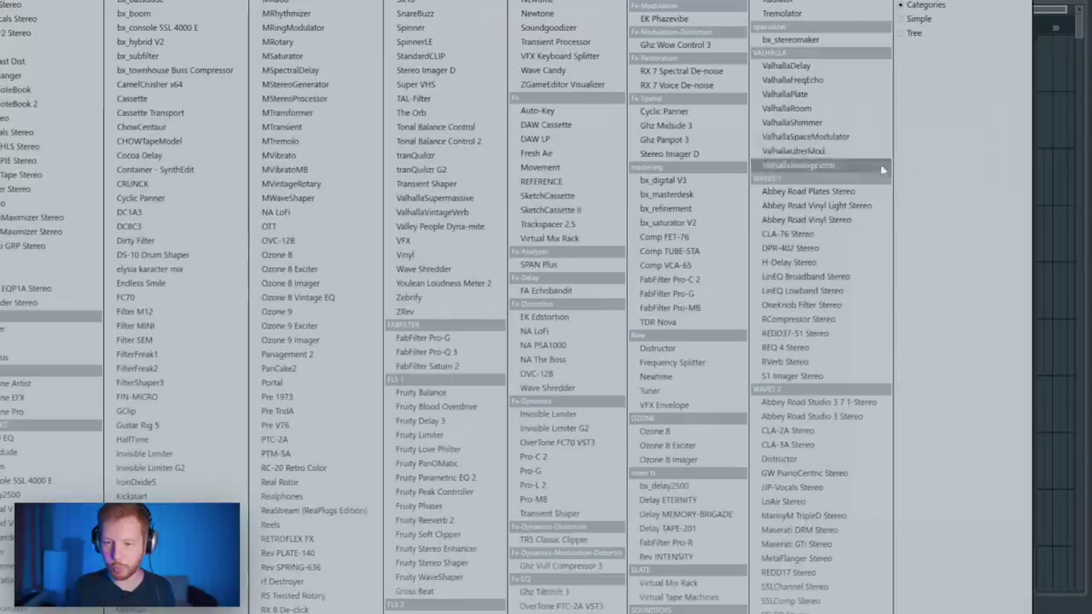
- Load ValhallaVintageVerb on Insert 17 with the Fat Snare Hall preset, a 3.25 s decay and a 280 Hz low cut
left_click(817, 170)
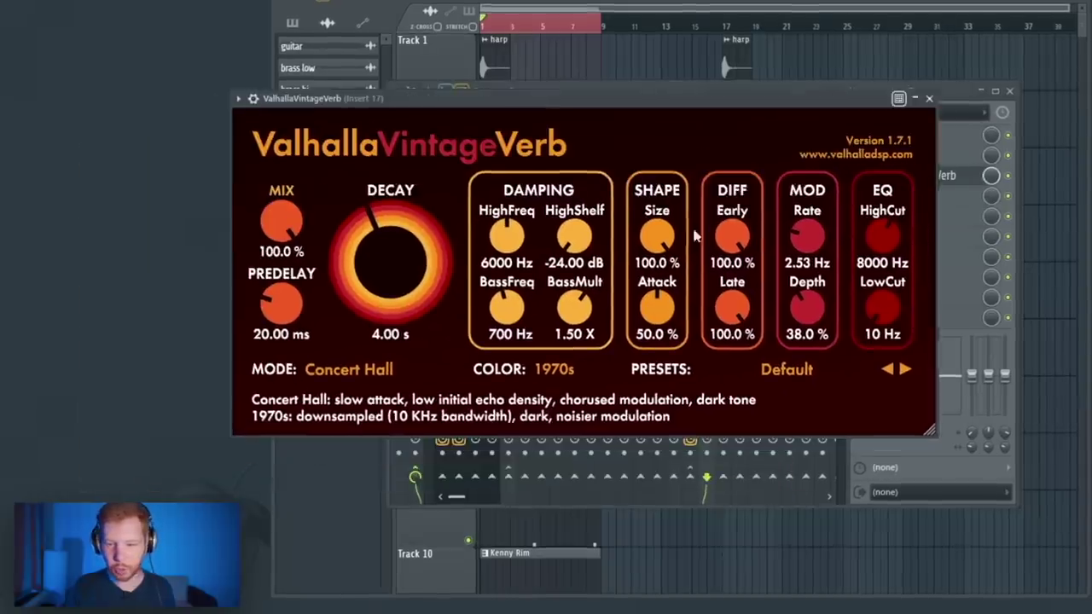
left_click(786, 369)
mouse_move(764, 235)
left_click(909, 338)
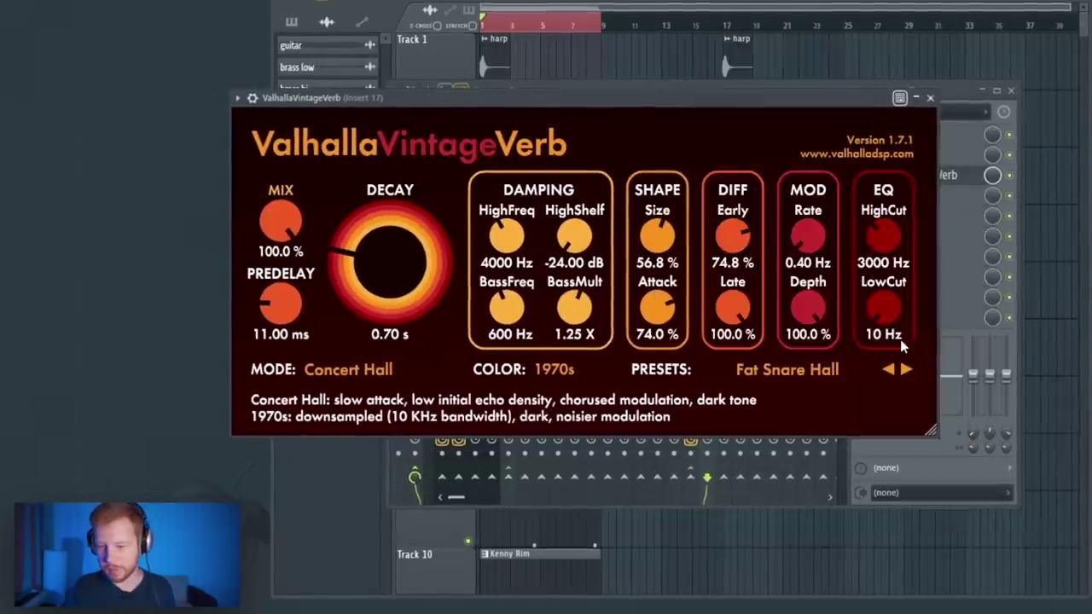
left_click_drag(405, 262, 437, 264)
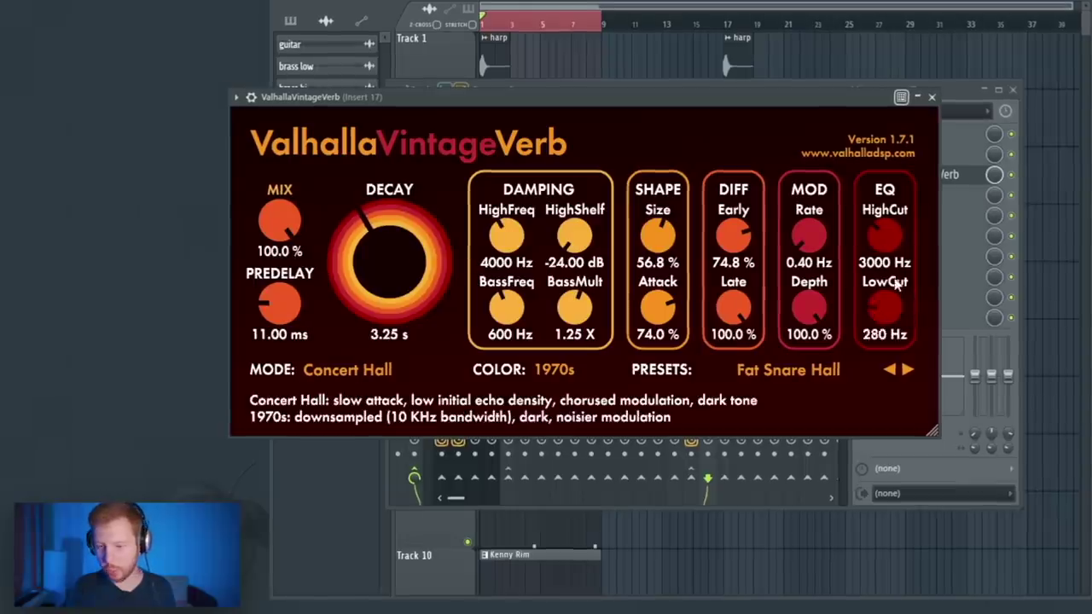
left_click(932, 97)
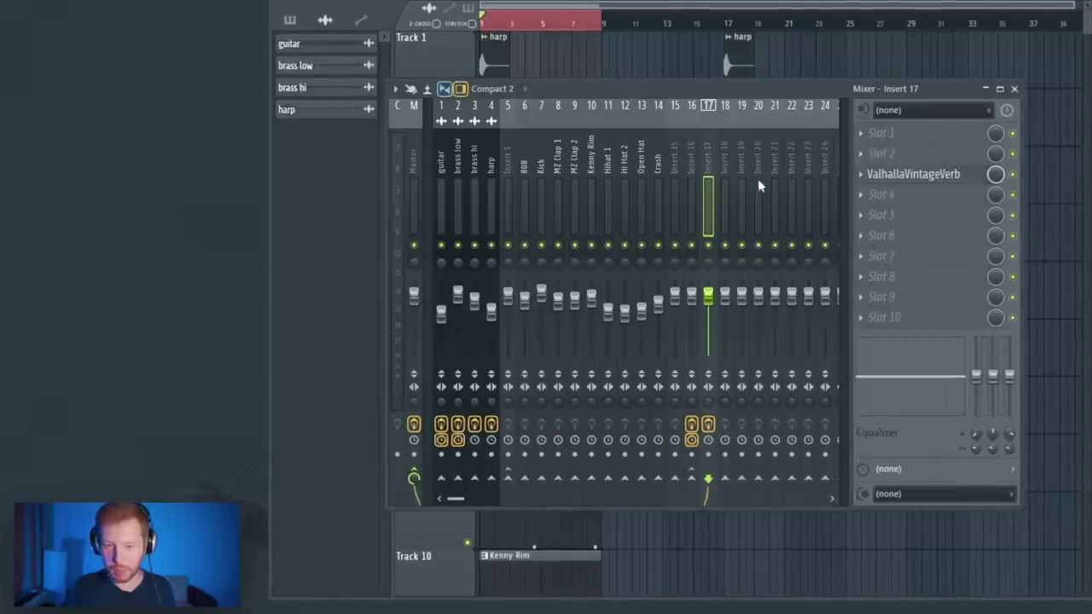
- Label the mixer buses: Insert 16 as DRM, Insert 17 as REV and Insert 5 as INSTR
key("F2")
type("DRM")
key("Return")
left_click(712, 145)
key("F2")
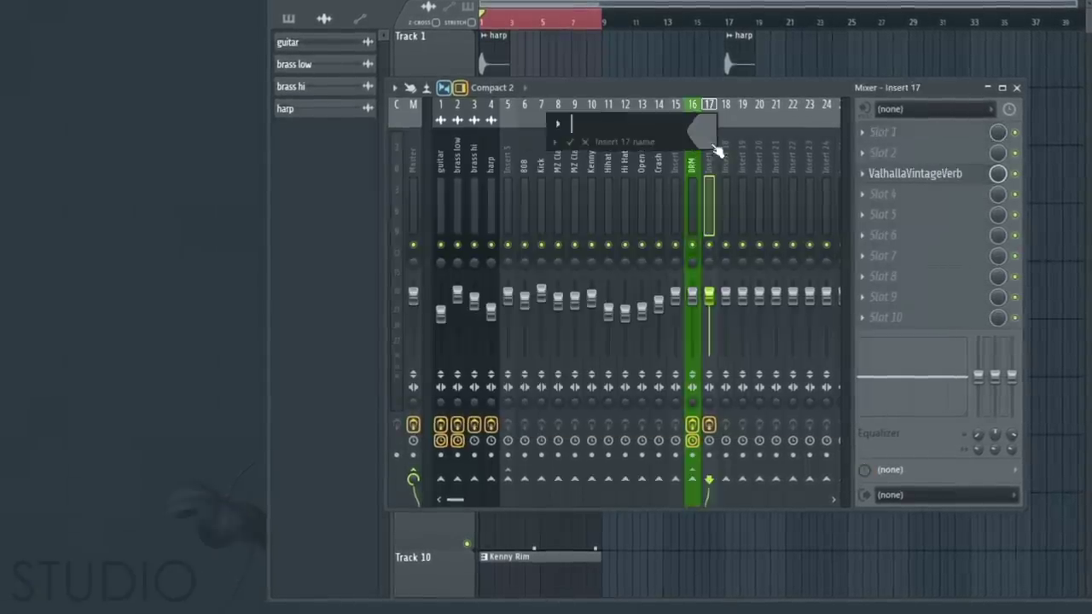
type("REV")
key("Return")
left_click(503, 148)
key("Right")
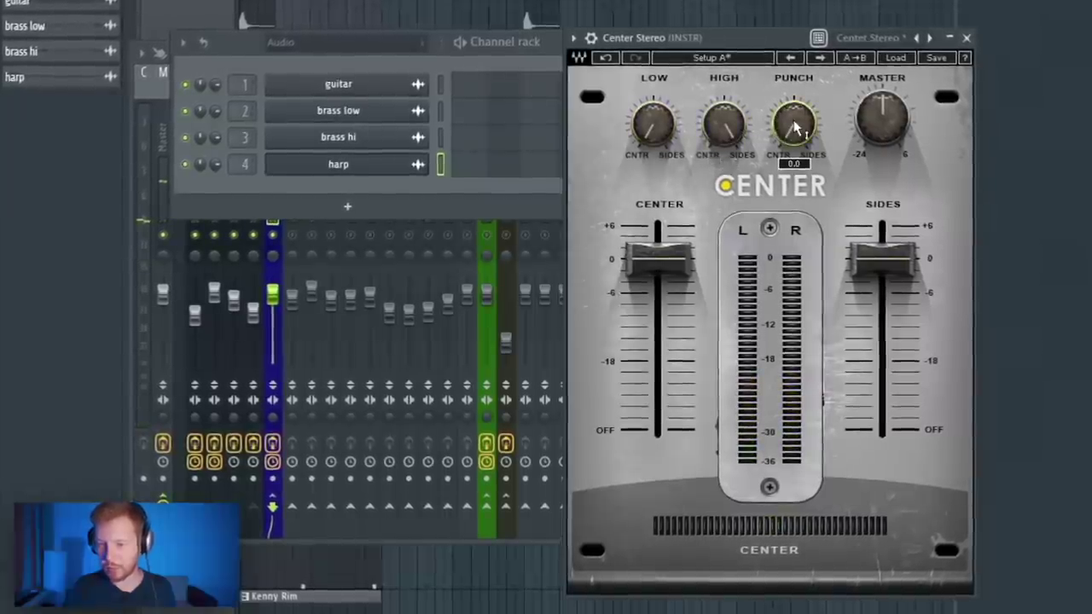
- Lower the center level slightly and raise the sides to 0.6 in the INSTR bus's Center plugin during playback
left_click_drag(660, 260, 661, 265)
key("space")
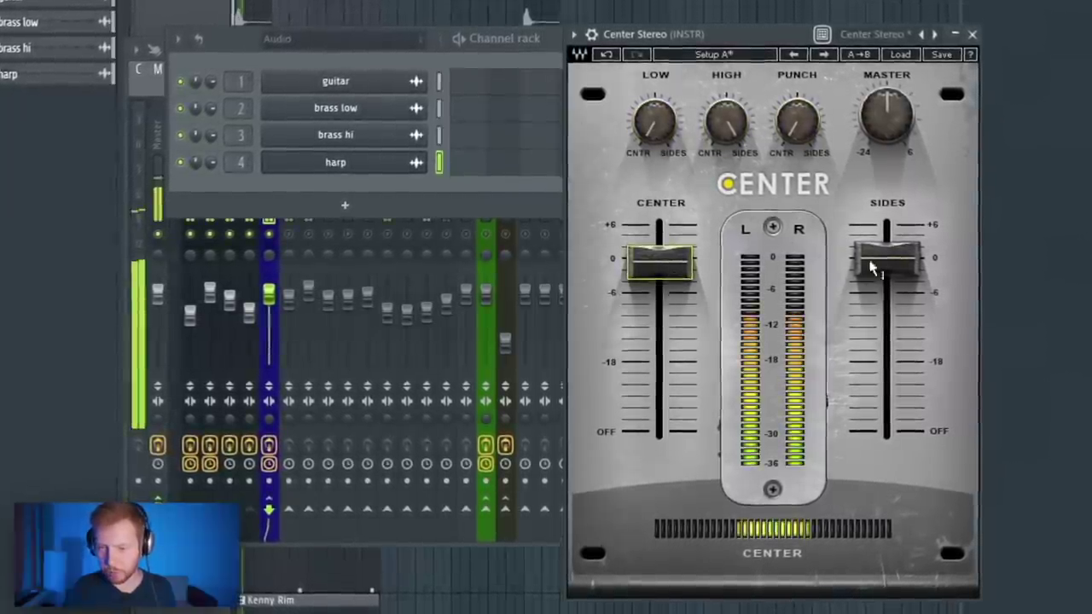
left_click_drag(874, 271, 876, 272)
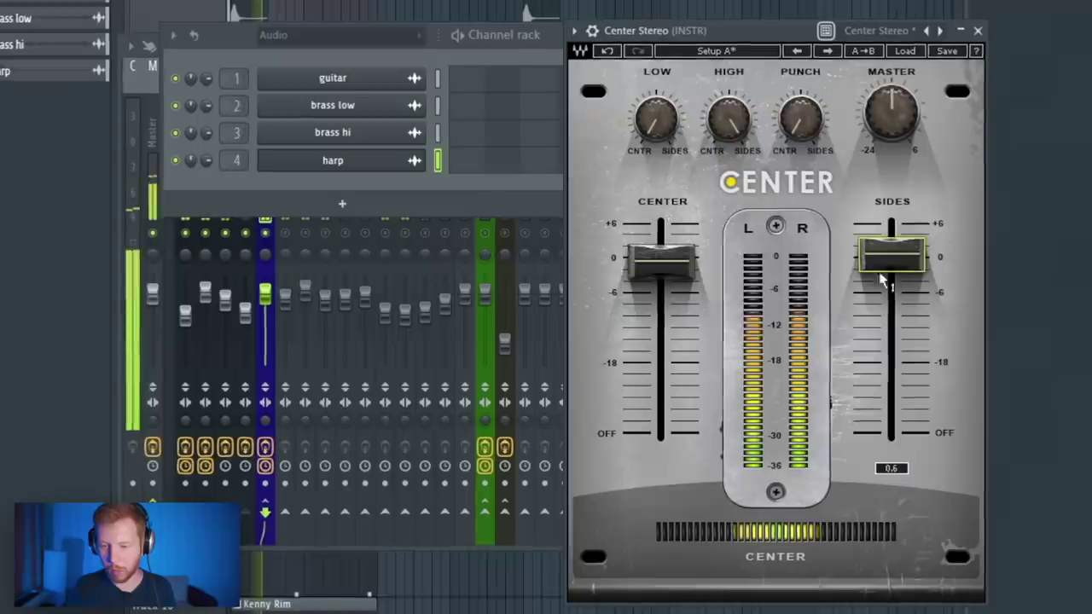
left_click(673, 270)
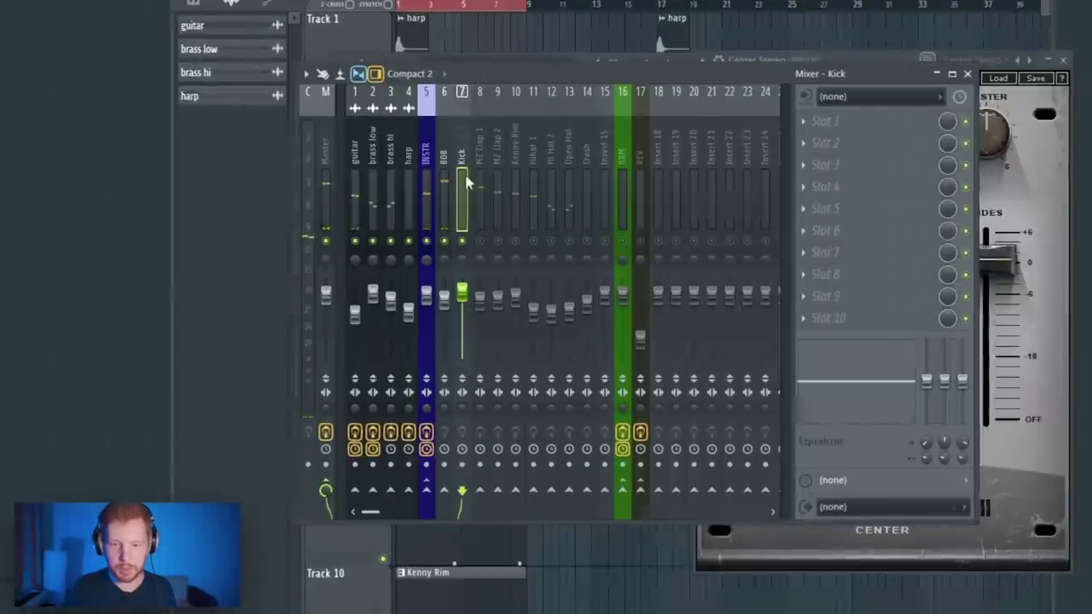
- Sidechain the Kick track to the 808 track and the INSTR bus
right_click(445, 495)
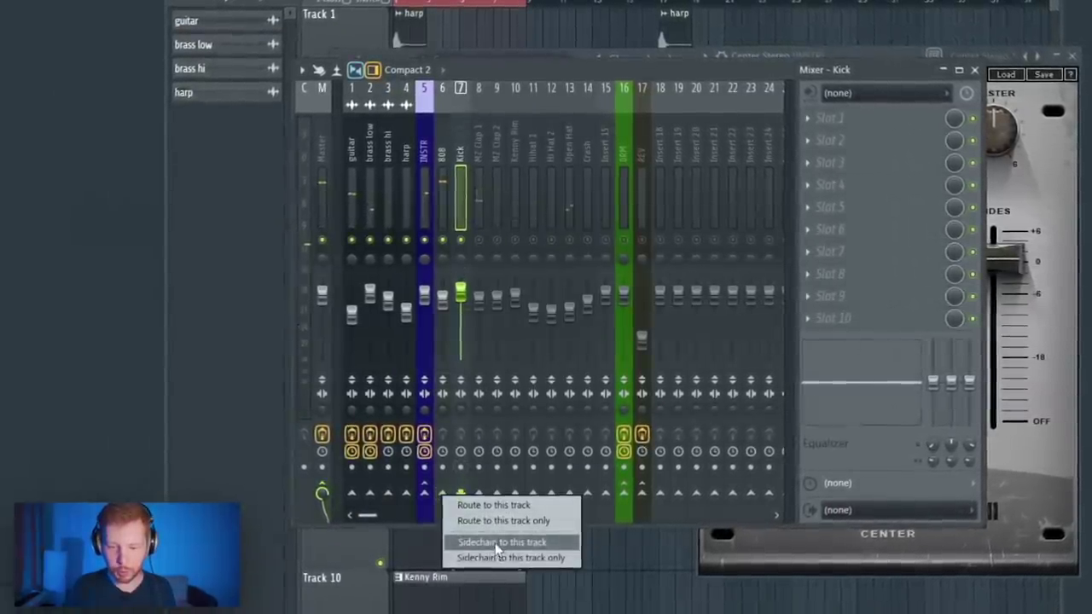
left_click(497, 542)
right_click(422, 493)
left_click(482, 540)
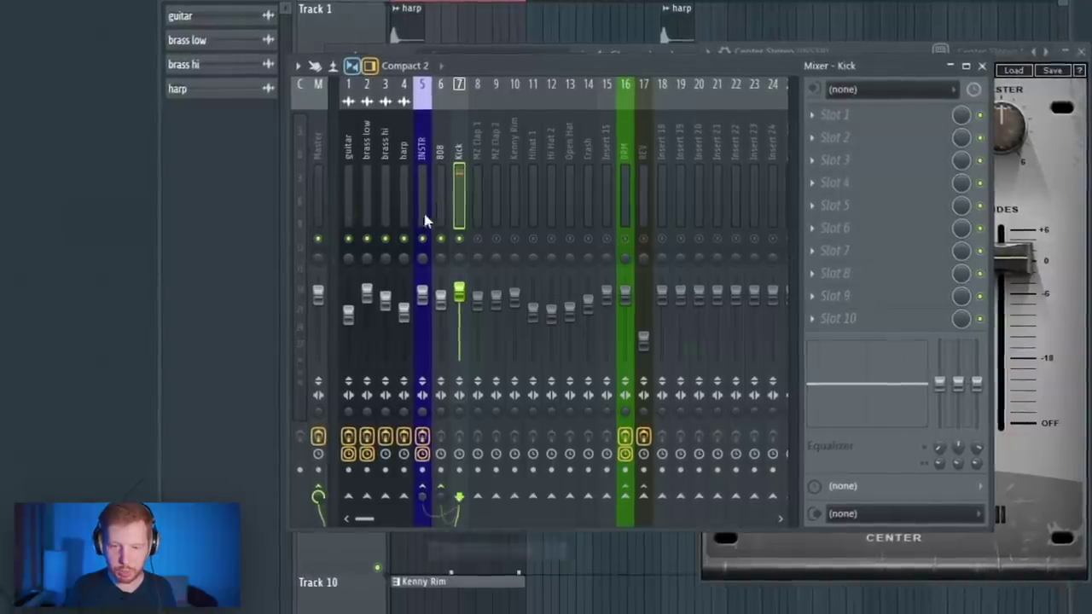
- Load Fruity Limiter on INSTR in compressor mode with sidechain input 5, a lowered threshold and a raised ratio
left_click(422, 213)
left_click(861, 170)
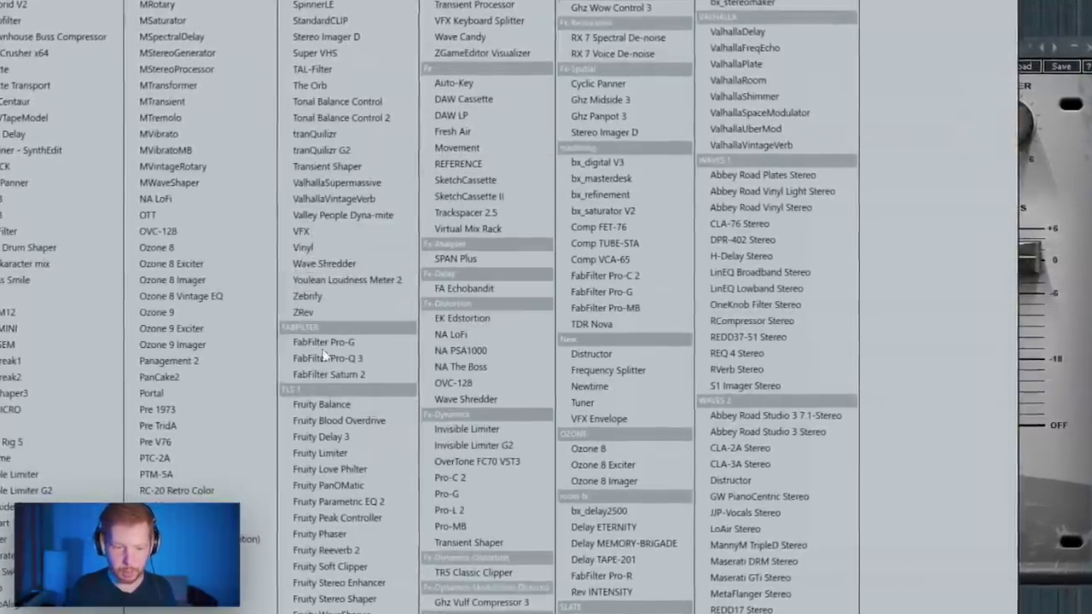
left_click(320, 453)
left_click(382, 401)
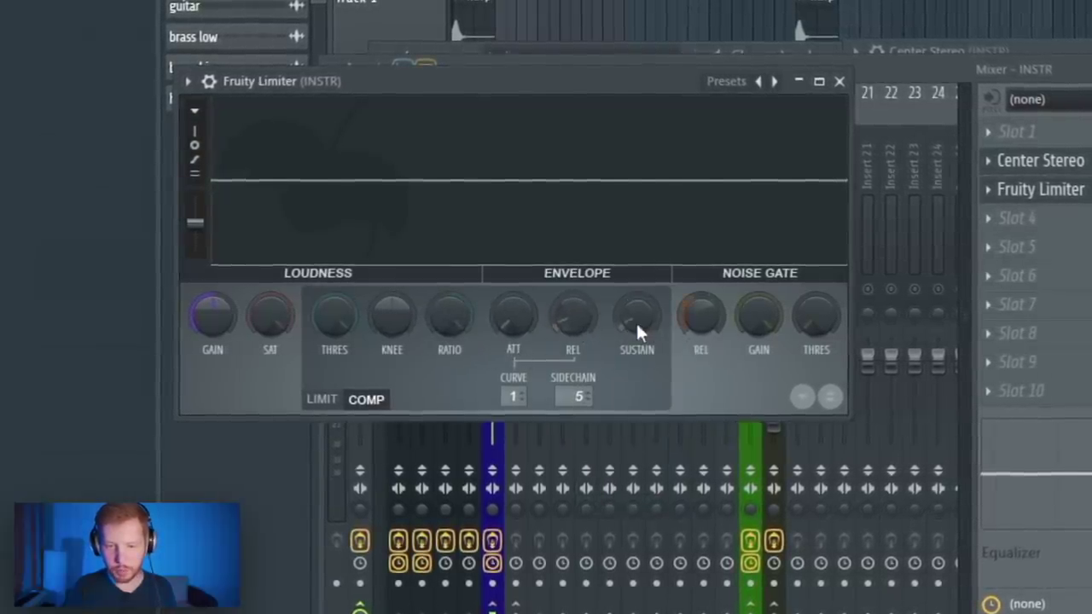
key("space")
left_click_drag(333, 313, 334, 374)
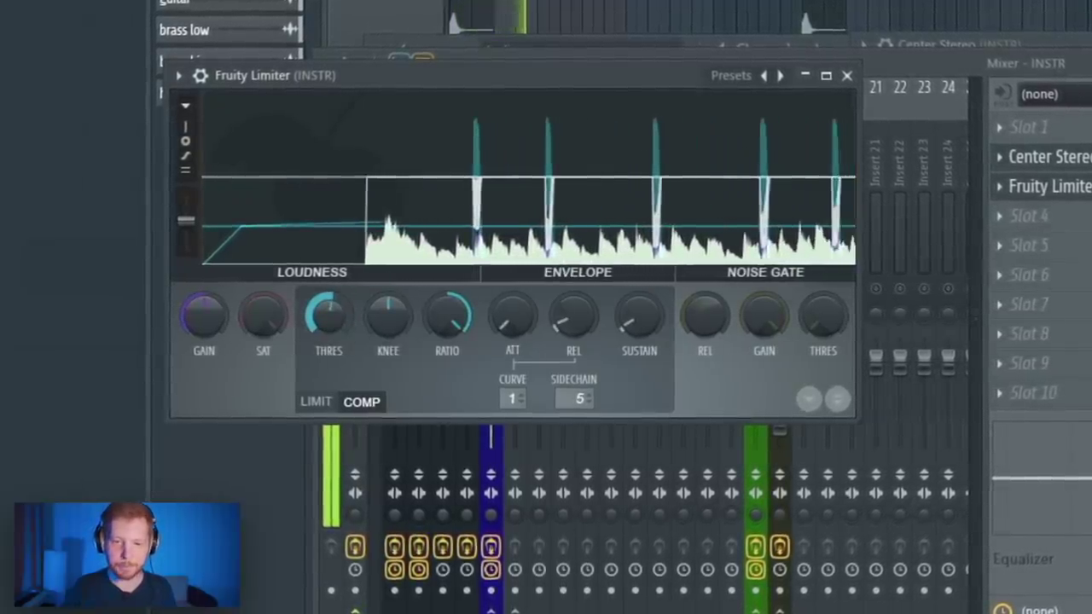
left_click(847, 74)
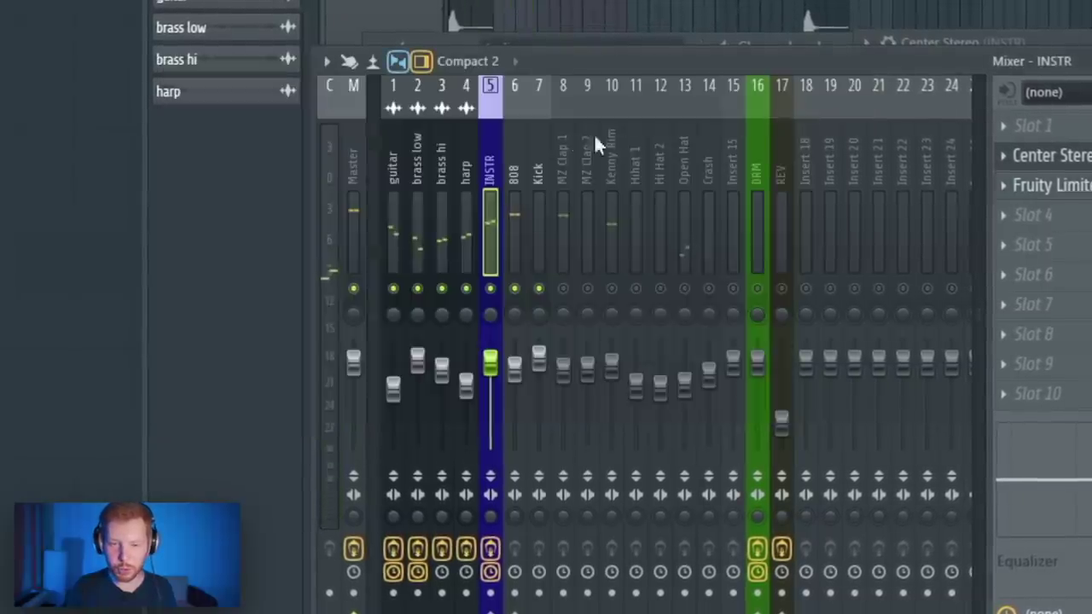
- Load Fruity Limiter in slot 3 of the 808 track
left_click(515, 147)
left_click(1051, 185)
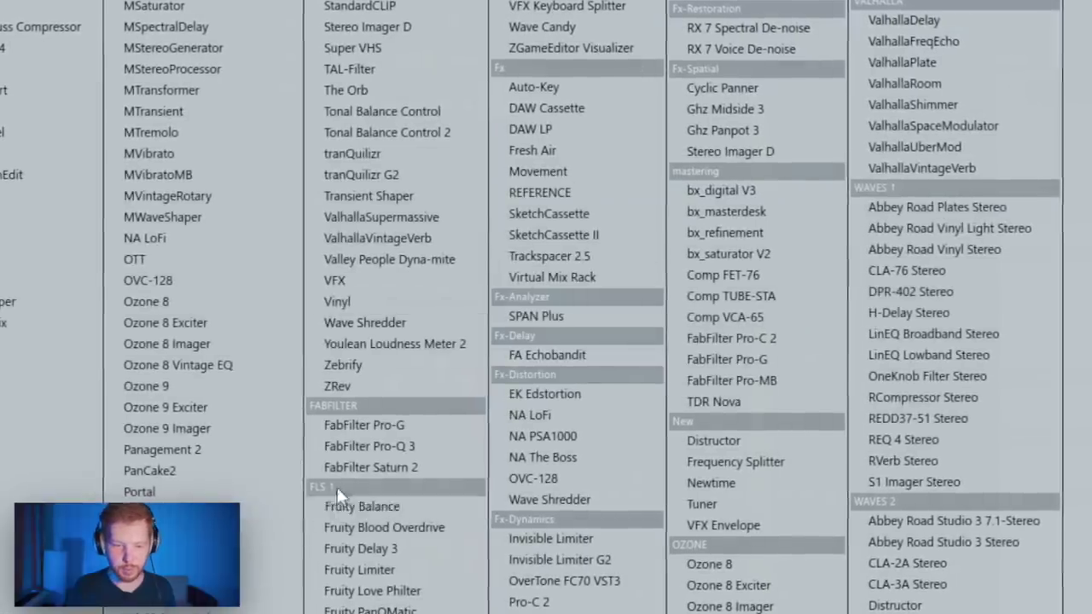
left_click(367, 570)
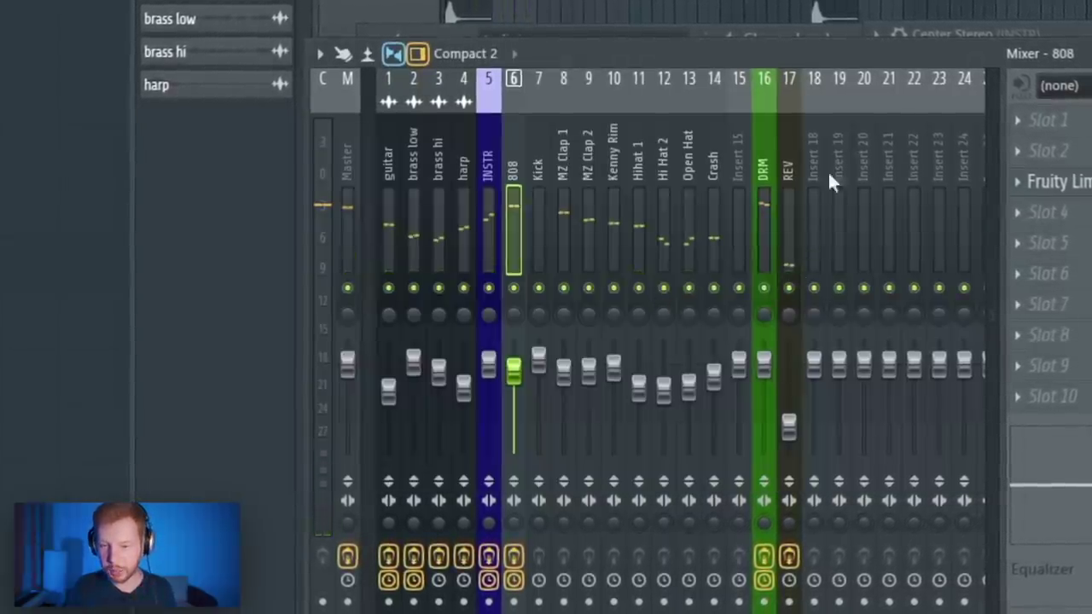
- Load EchoBoy in slot 2 of the empty mixer track Insert 21
left_click(856, 147)
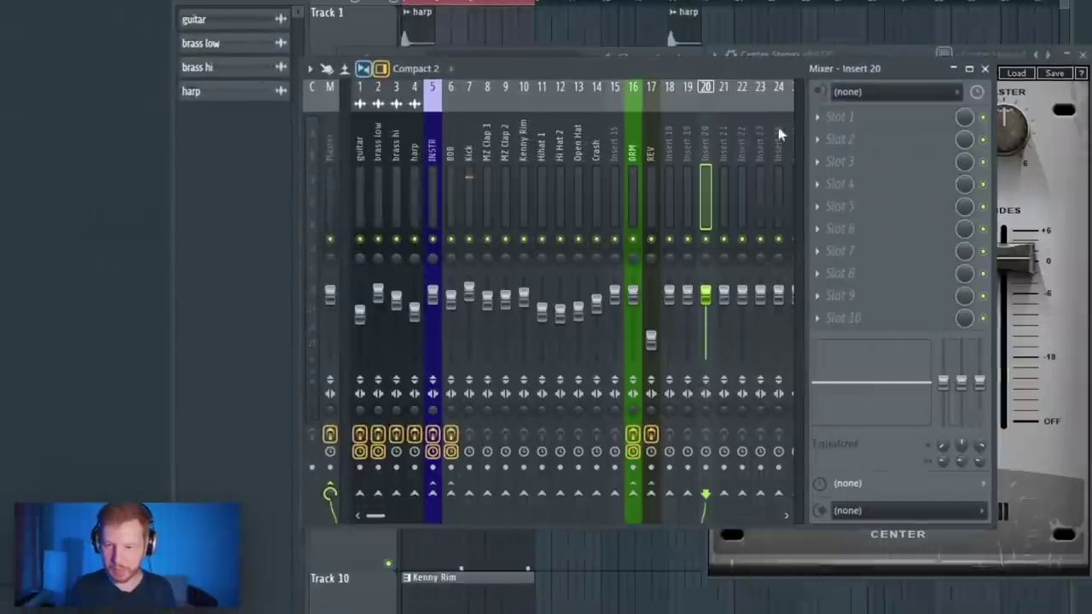
left_click(1022, 119)
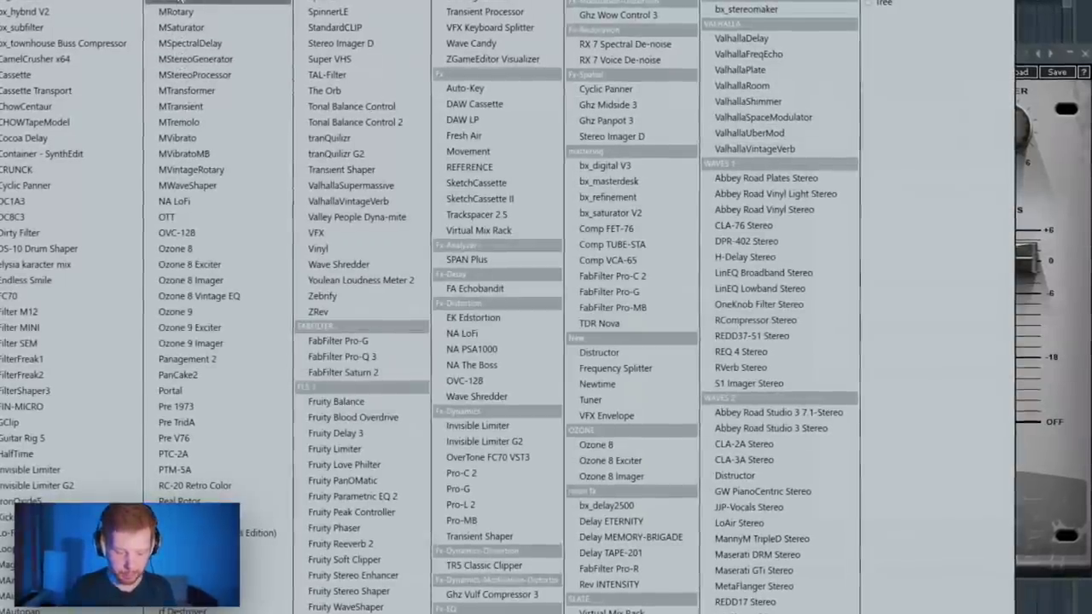
left_click(740, 1)
left_click(718, 130)
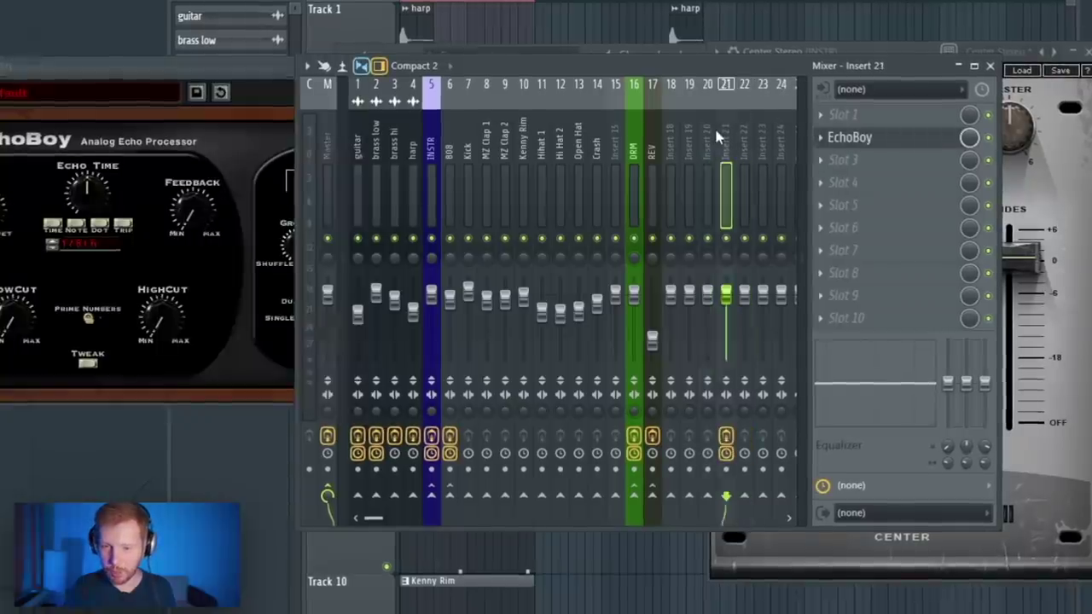
- Move the EchoBoy mixer track along the mixer until it sits beside the INSTR bus as Insert 6
left_click(715, 131)
key("alt+Left")
key("alt+Left")
key("alt+Left")
key("alt+Left")
key("alt+Left")
key("alt+Left")
key("alt+Left")
key("alt+Left")
key("alt+Left")
key("alt+Left")
key("alt+Left")
key("alt+Left")
key("alt+Left")
key("alt+Left")
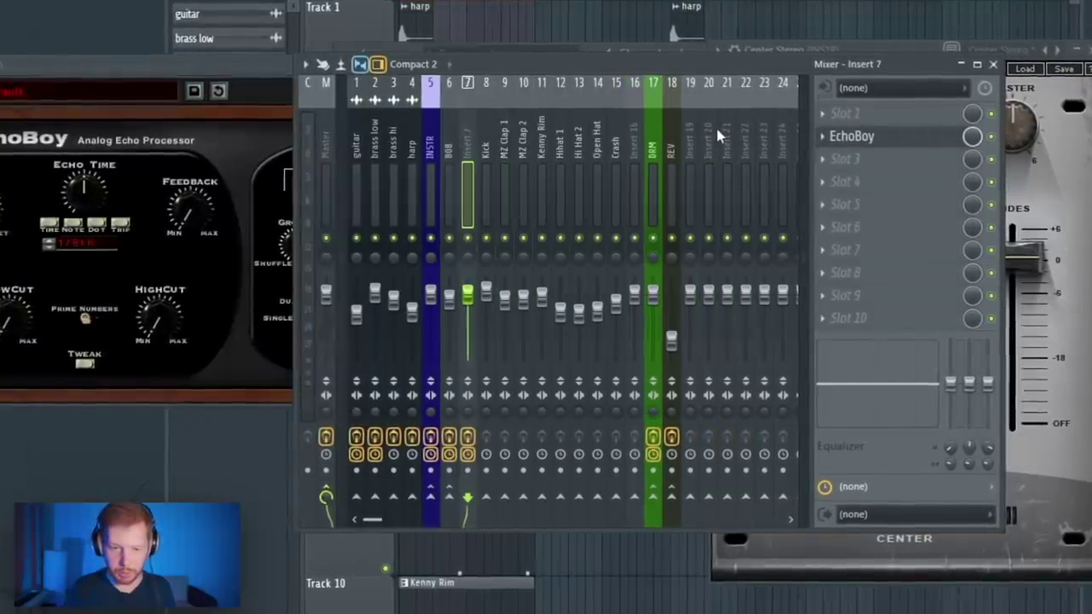
- Route INSTR to Insert 6 and set its EchoBoy to fully wet Ping-Pong mode with the low cut and high cut raised
left_click(425, 263)
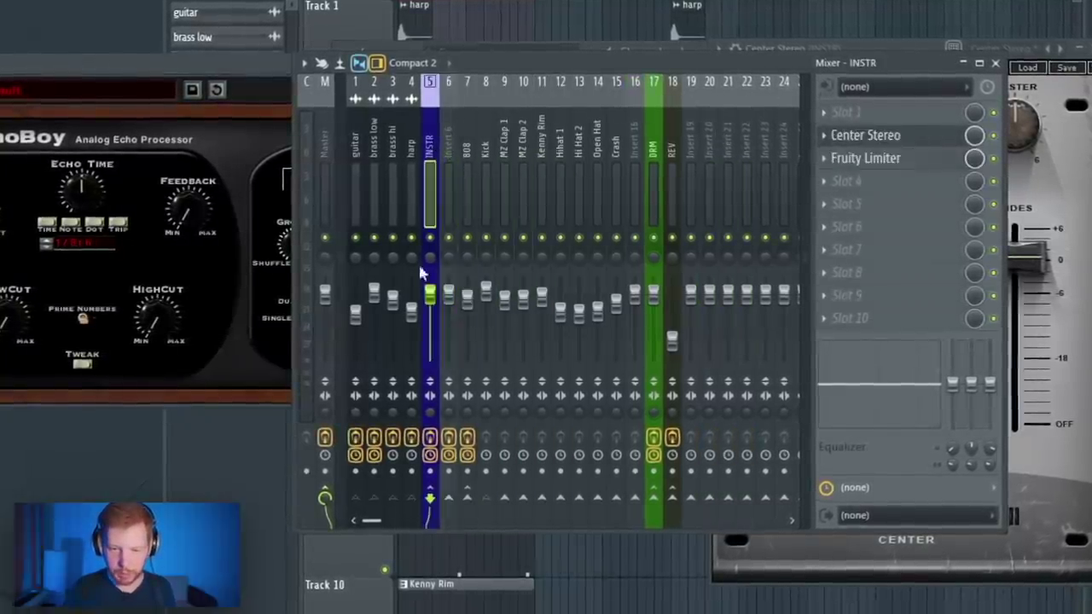
right_click(450, 502)
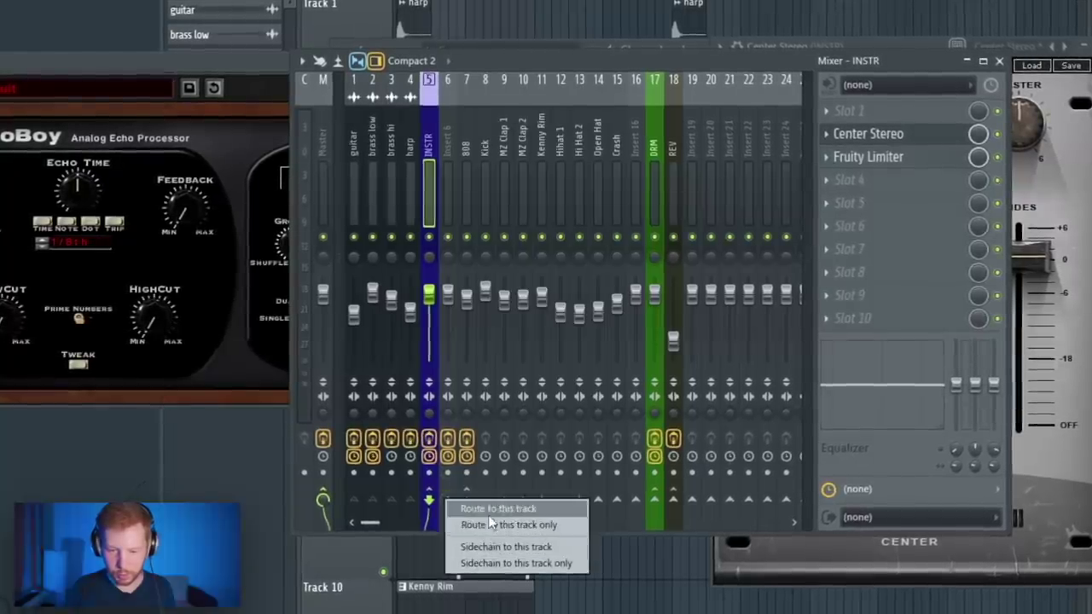
left_click(484, 510)
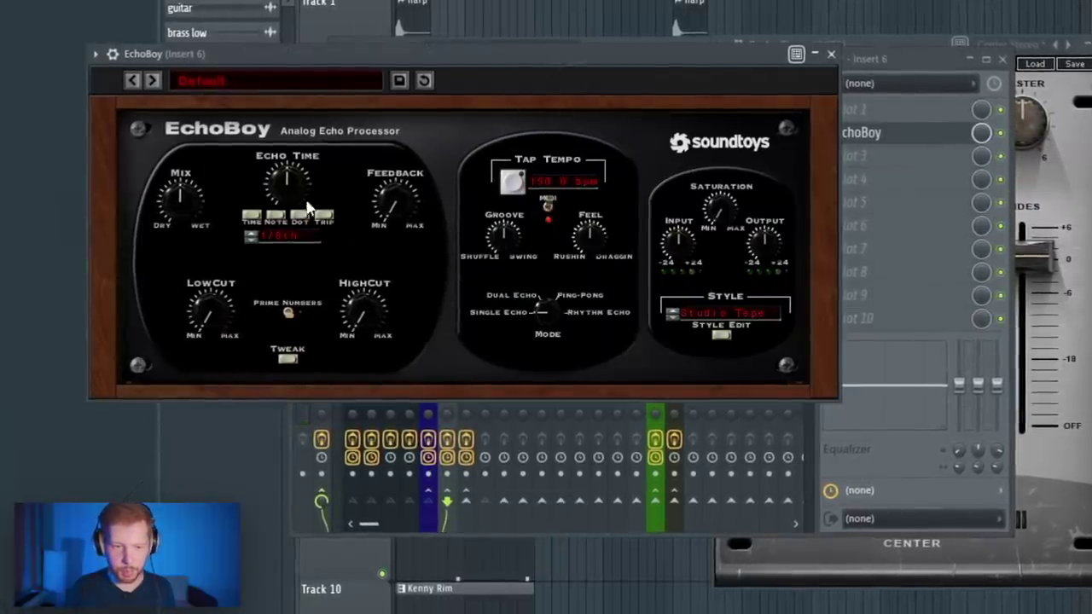
left_click_drag(185, 203, 197, 177)
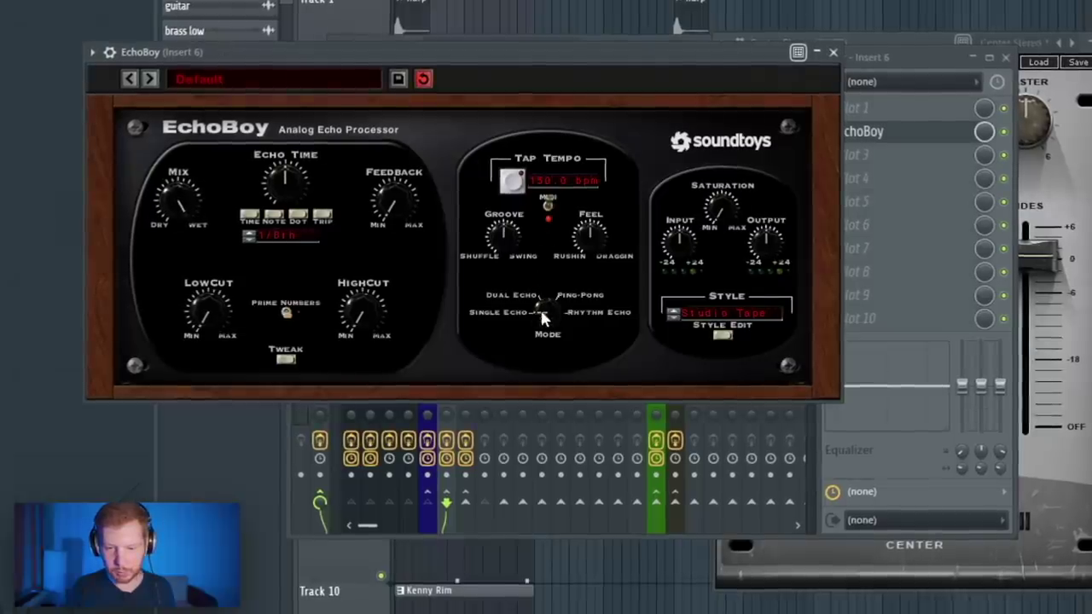
left_click_drag(540, 307, 566, 254)
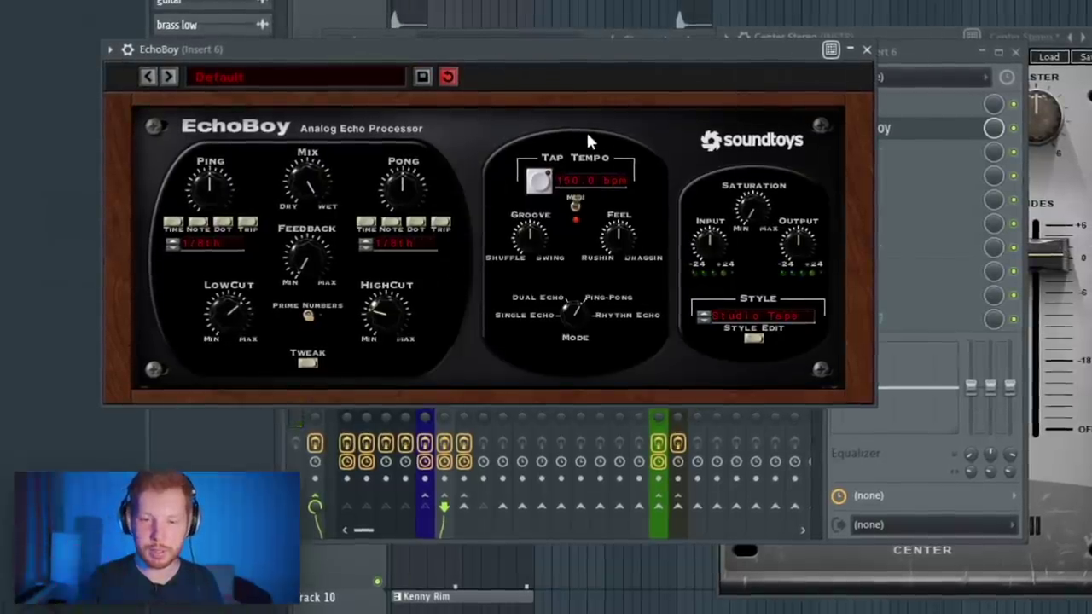
- Load Kickstart after EchoBoy on Insert 6 at the 1/4 rate and lower the track's volume
left_click(934, 51)
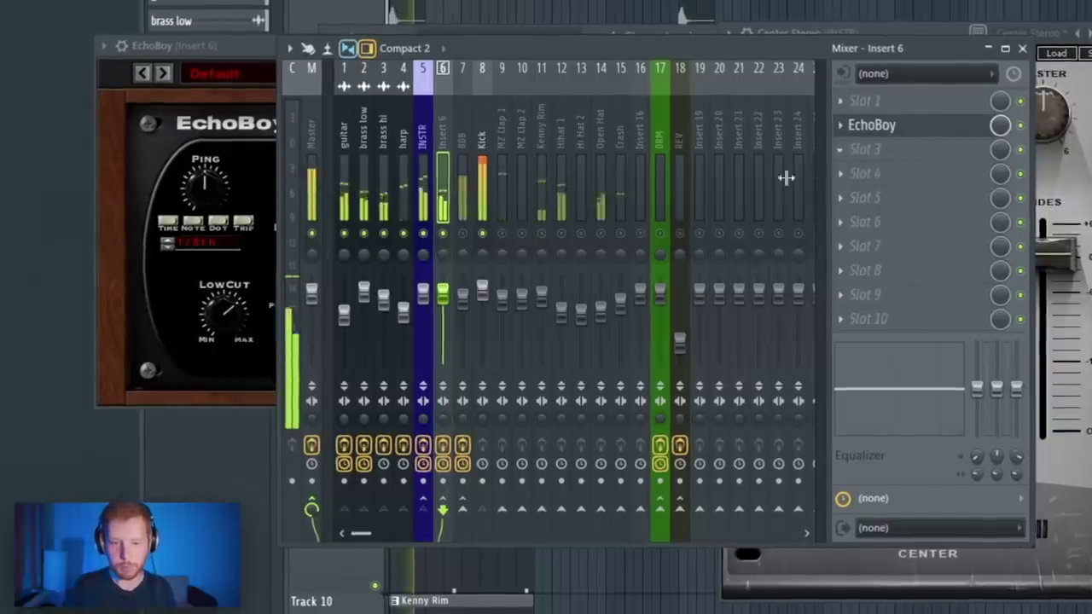
key("F8")
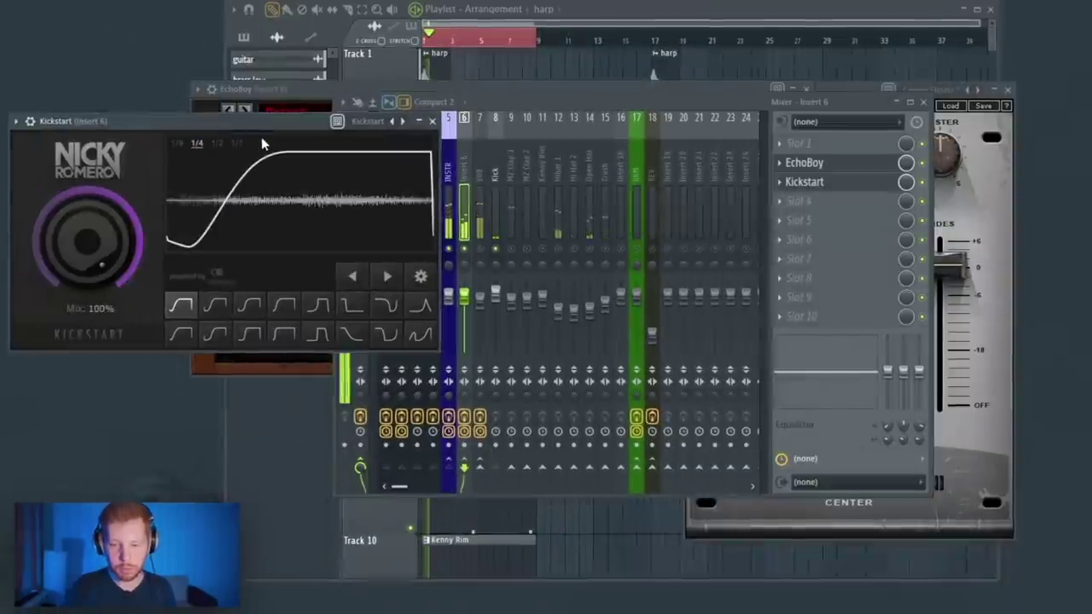
left_click(432, 121)
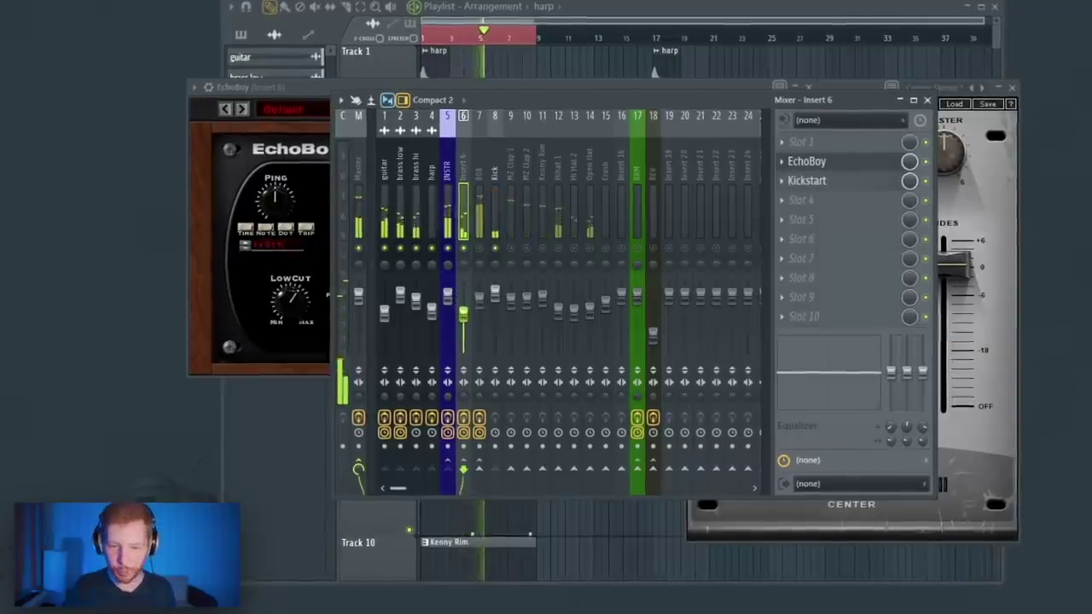
- Load DS-10 Drum Shaper in slot 4 of the DRM bus in Bus mode, with slightly more attack and less sustain
left_click(798, 202)
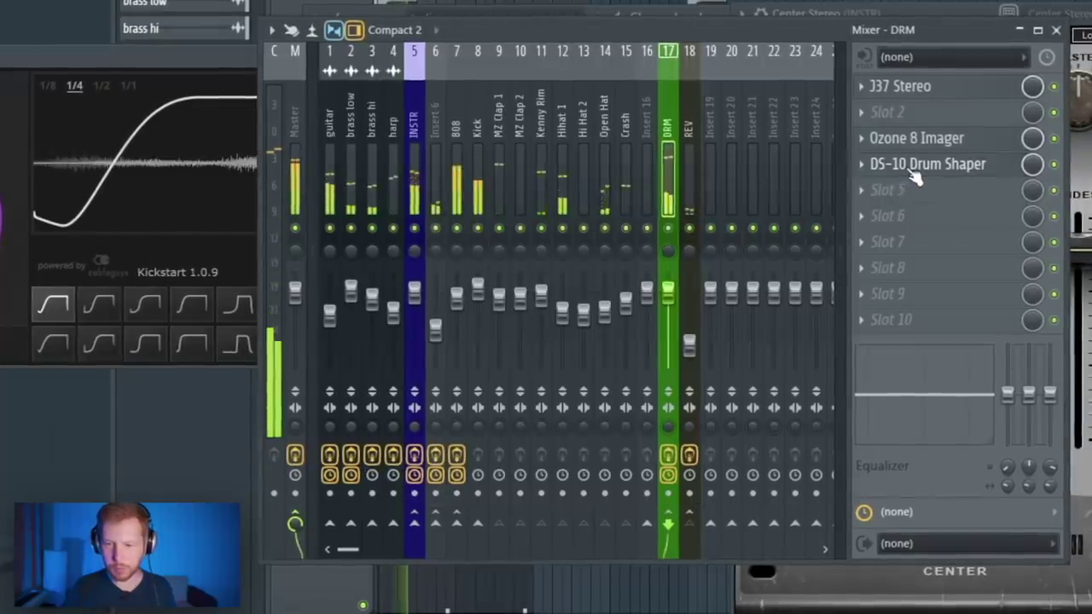
left_click(911, 166)
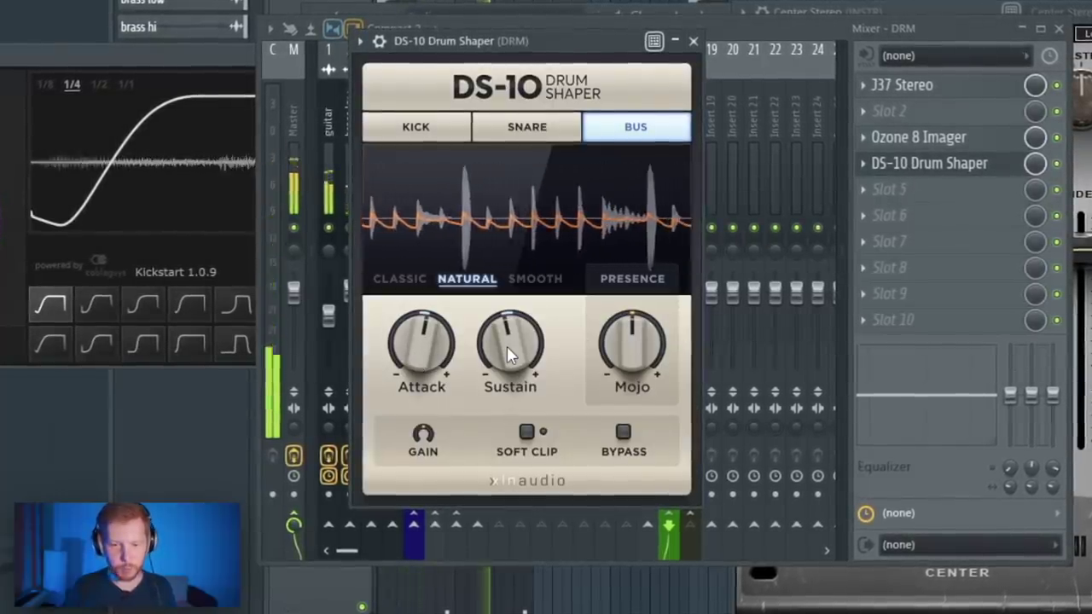
left_click(694, 40)
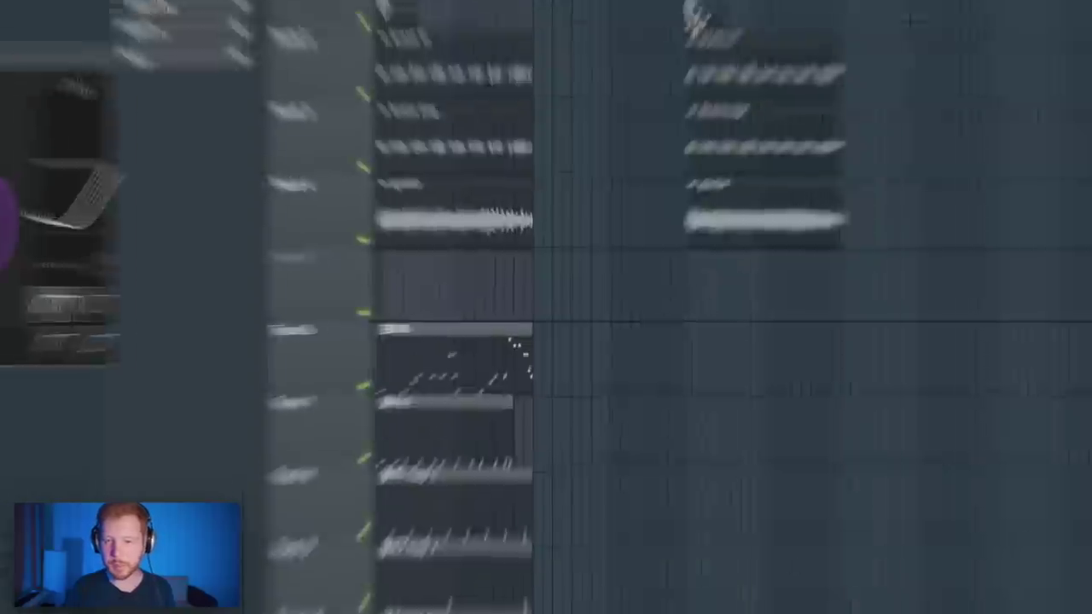
- Clear the extra melody clips at bar 17 and arrange the full loop from bar 9 with a repeat at bar 17
right_click(704, 20)
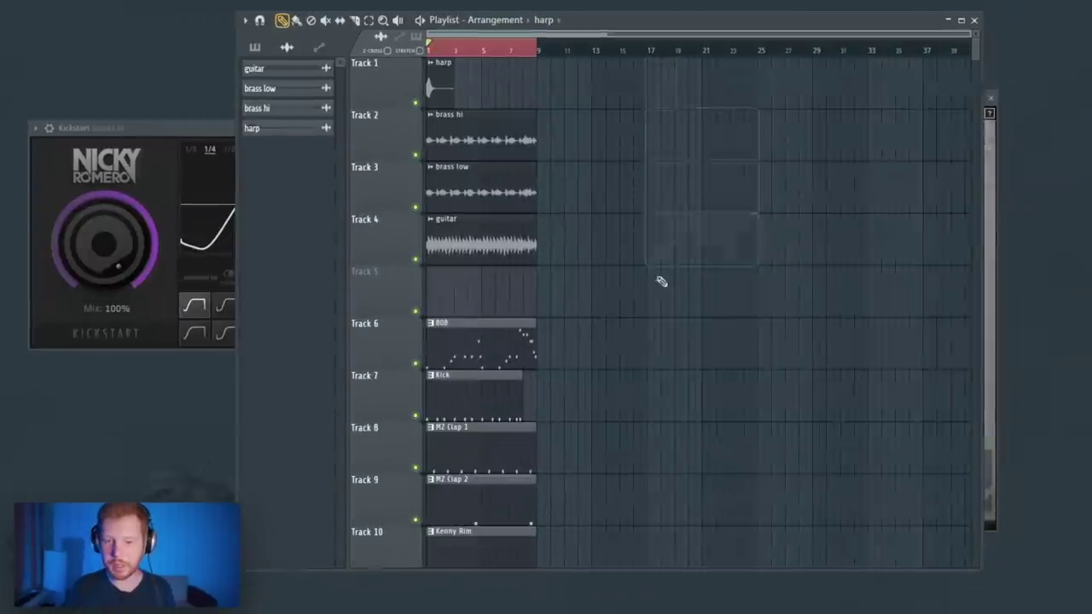
scroll(631, 269, "down", 4)
left_click_drag(583, 204, 360, 447)
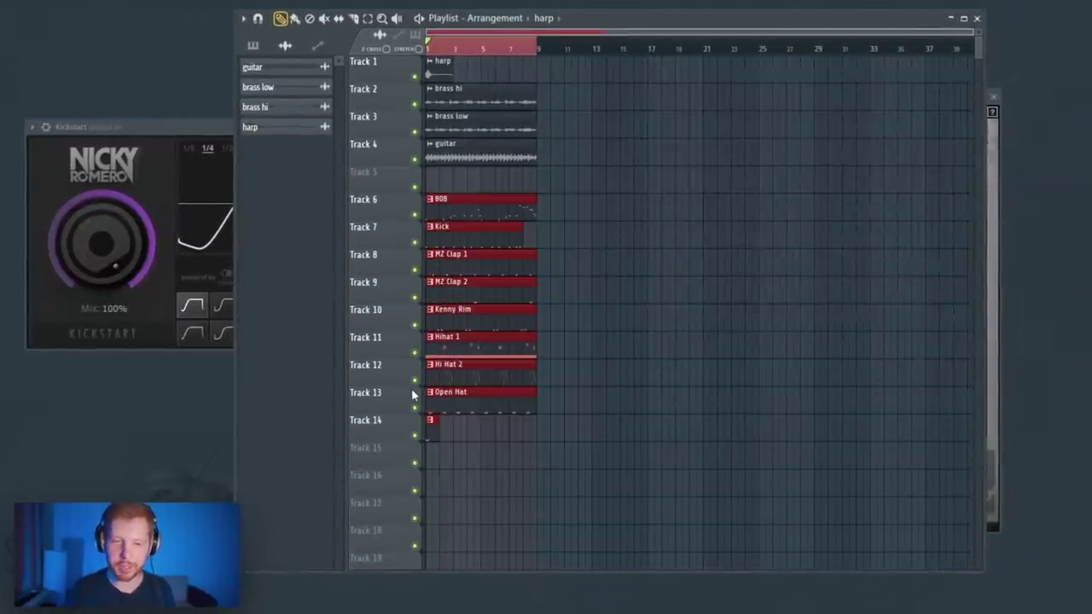
left_click_drag(657, 410, 426, 51)
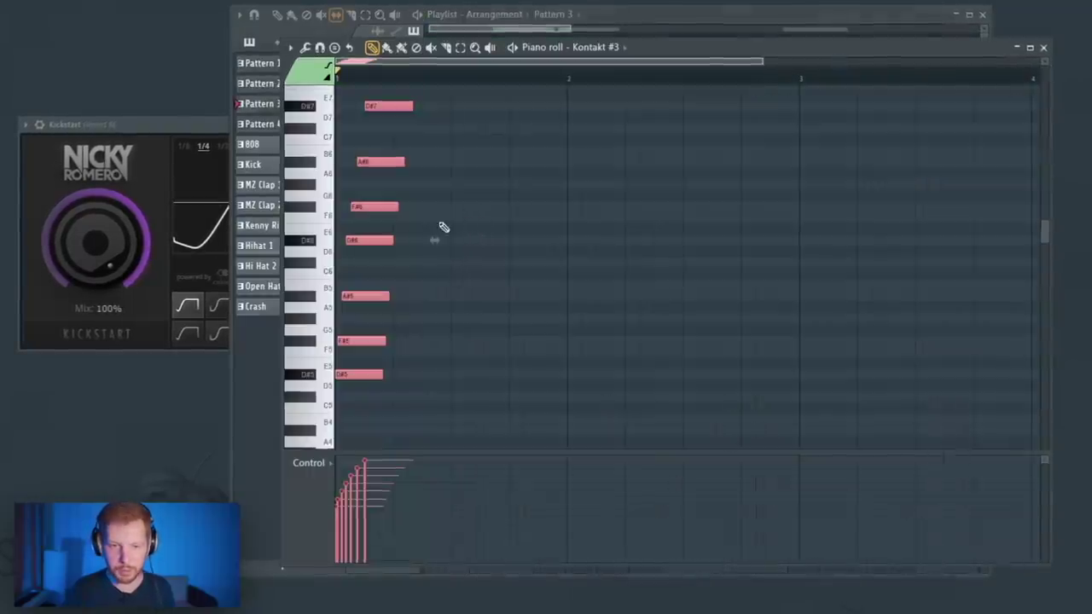
- Stretch Pattern 3's rising Kontakt #3 notes to twice their length and play them back
scroll(445, 256, "up", 2)
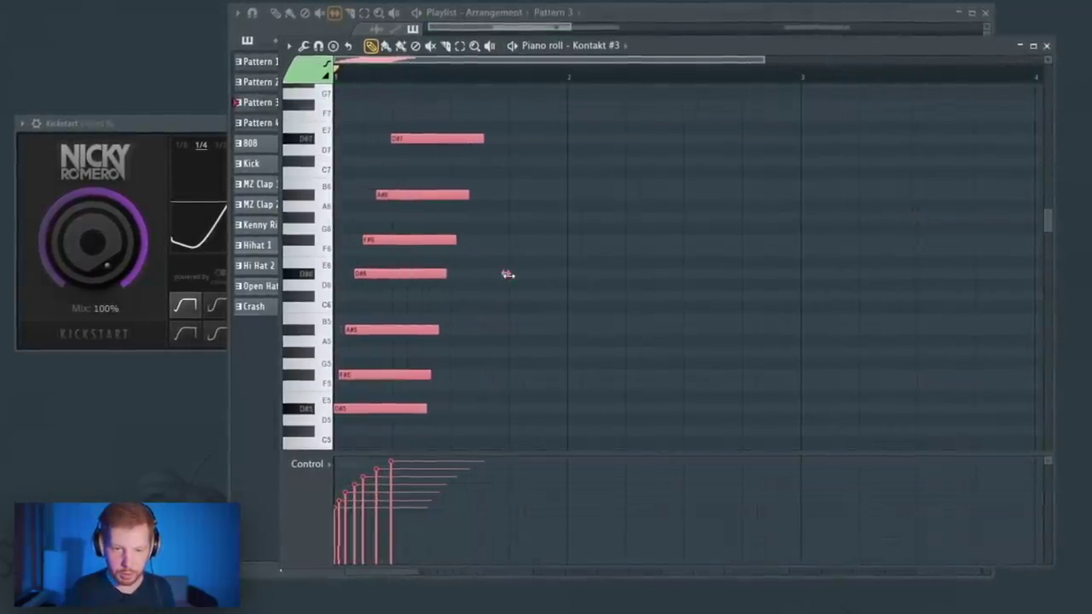
key("space")
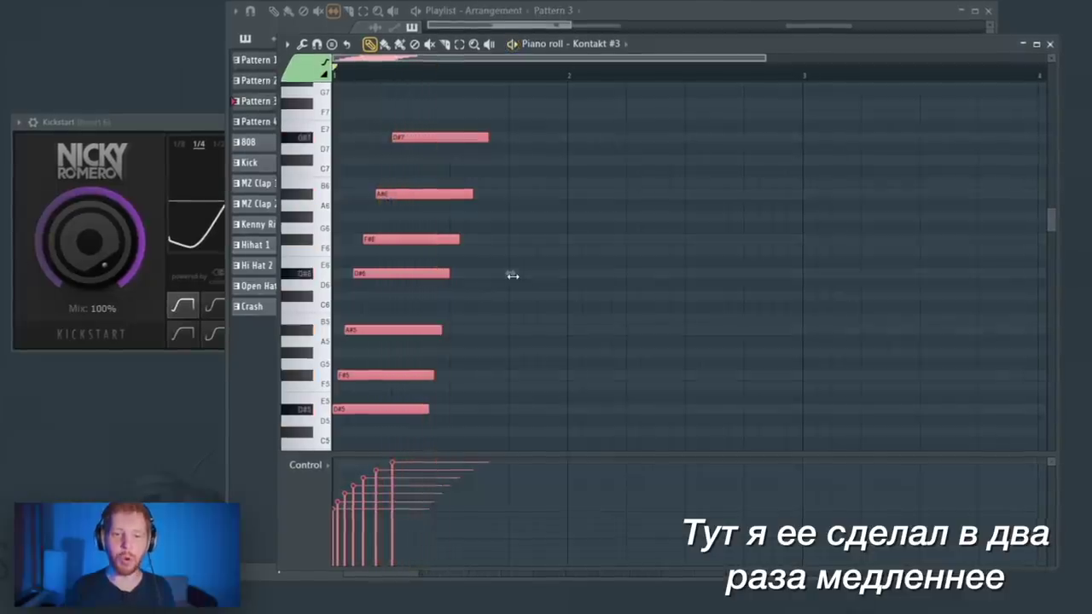
key("space")
left_click_drag(497, 97, 349, 429)
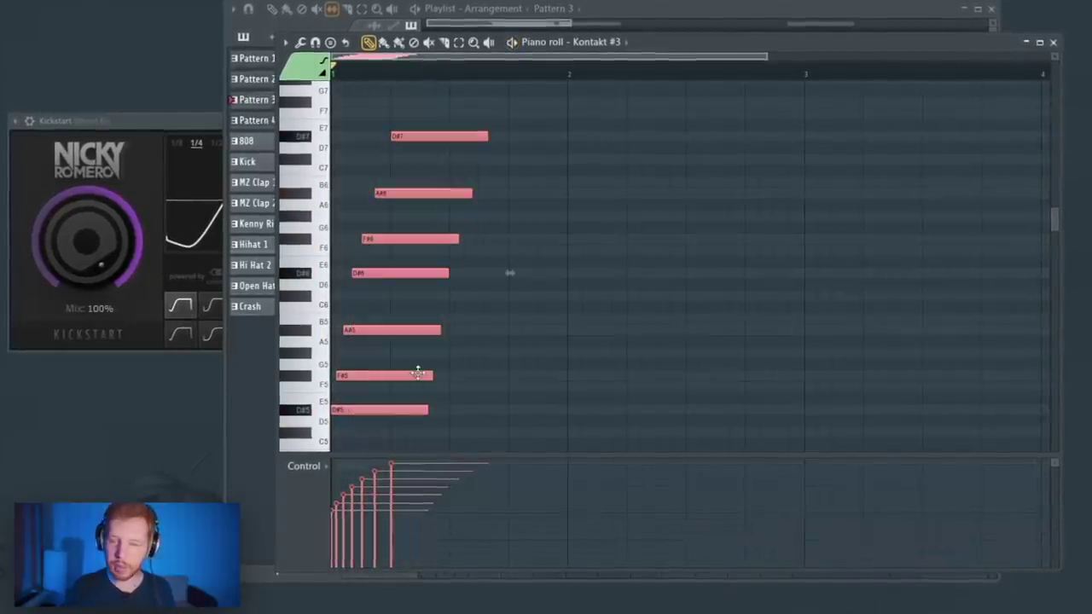
- Consolidate Pattern 3 into an audio clip at bar 1 on Track 1 and open the clip's channel settings
left_click(614, 4)
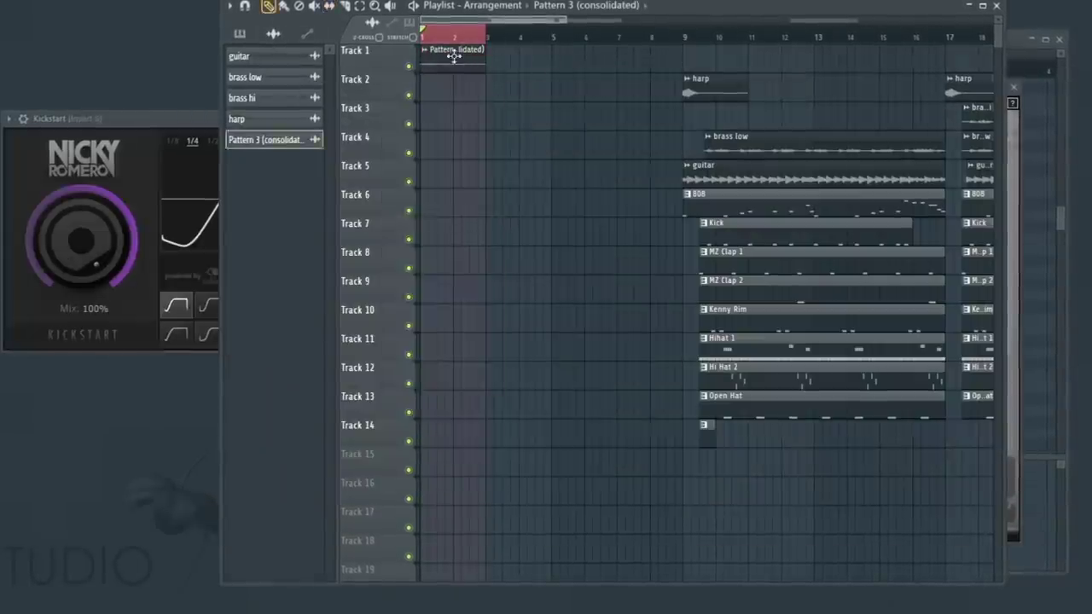
double_click(452, 51)
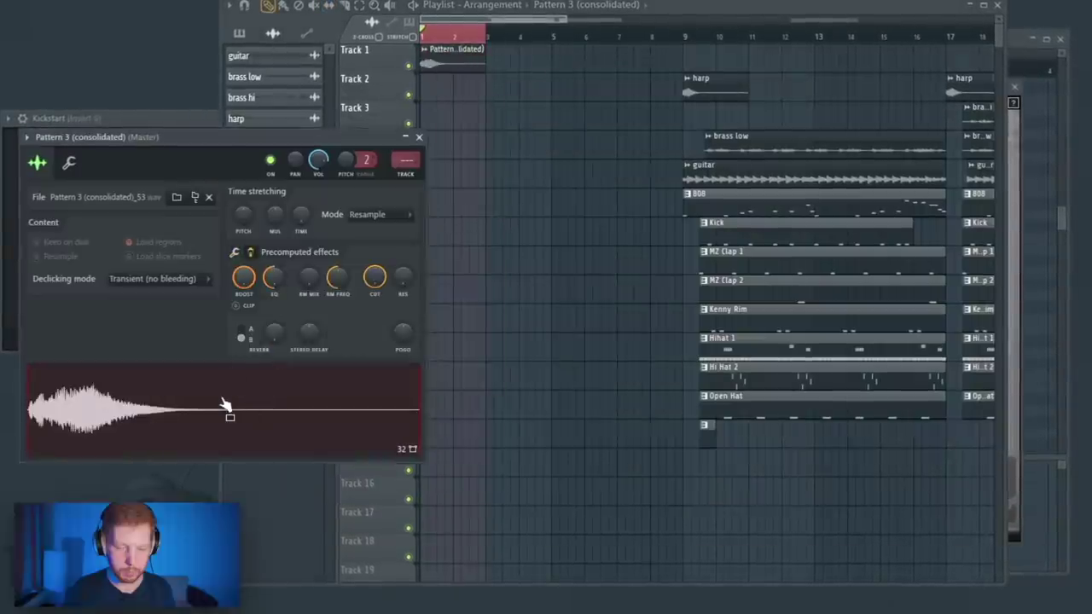
right_click(496, 186)
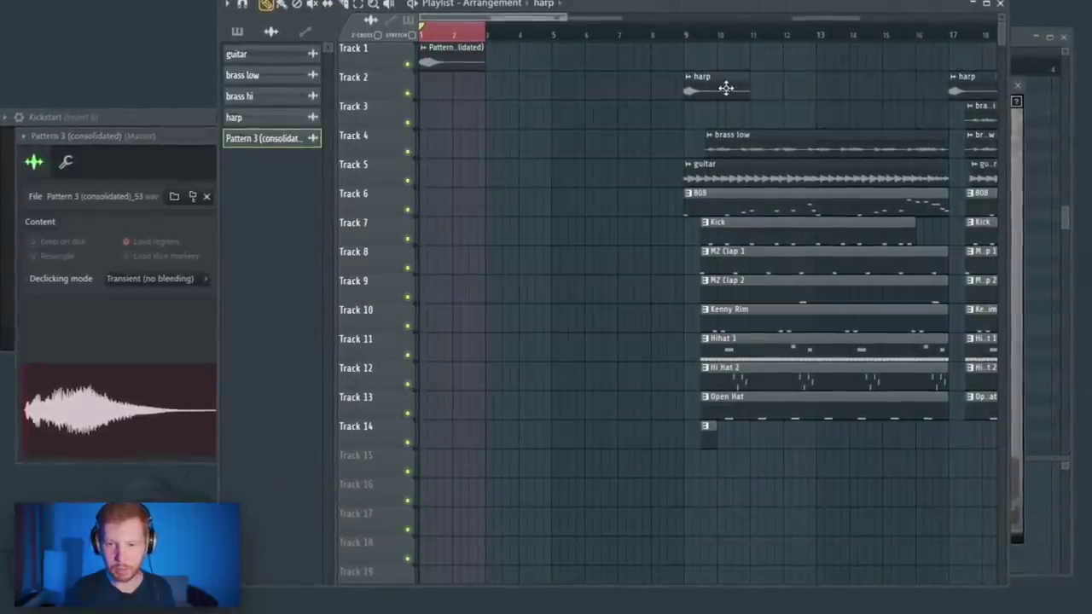
- Rename the consolidated Pattern 3 clip as Harp
type("Har")
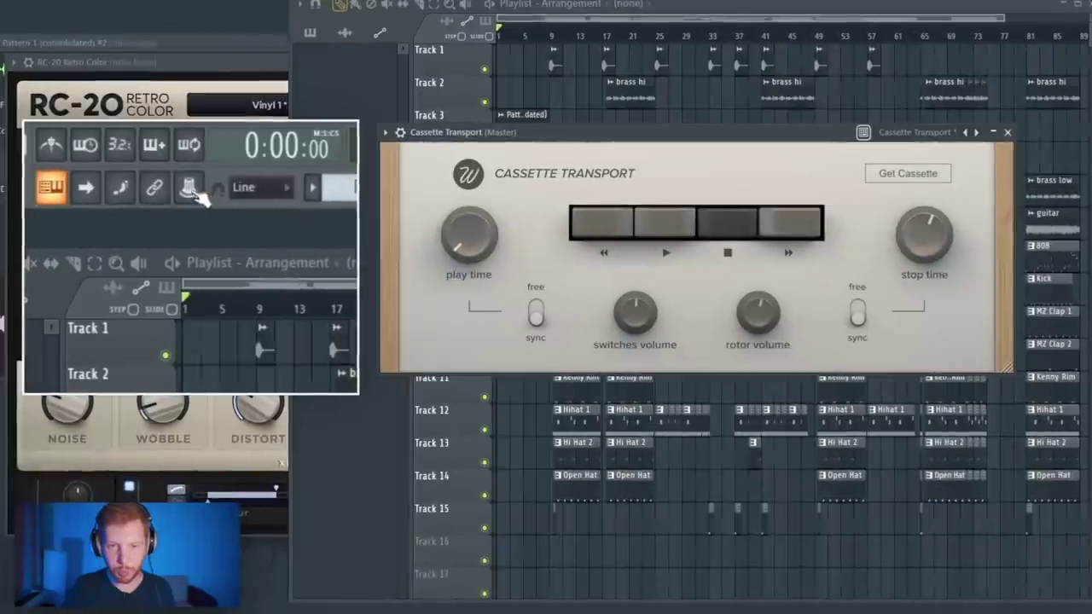
- Create automation clips for the Play and Stop controls of the master's Cassette Transport
left_click(670, 222)
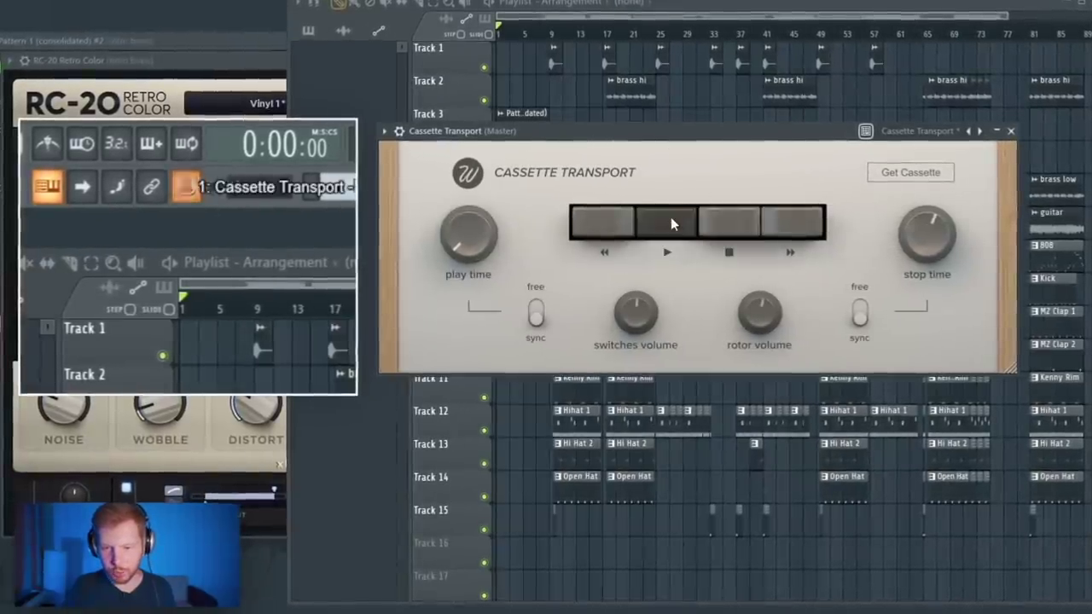
right_click(192, 188)
left_click(559, 25)
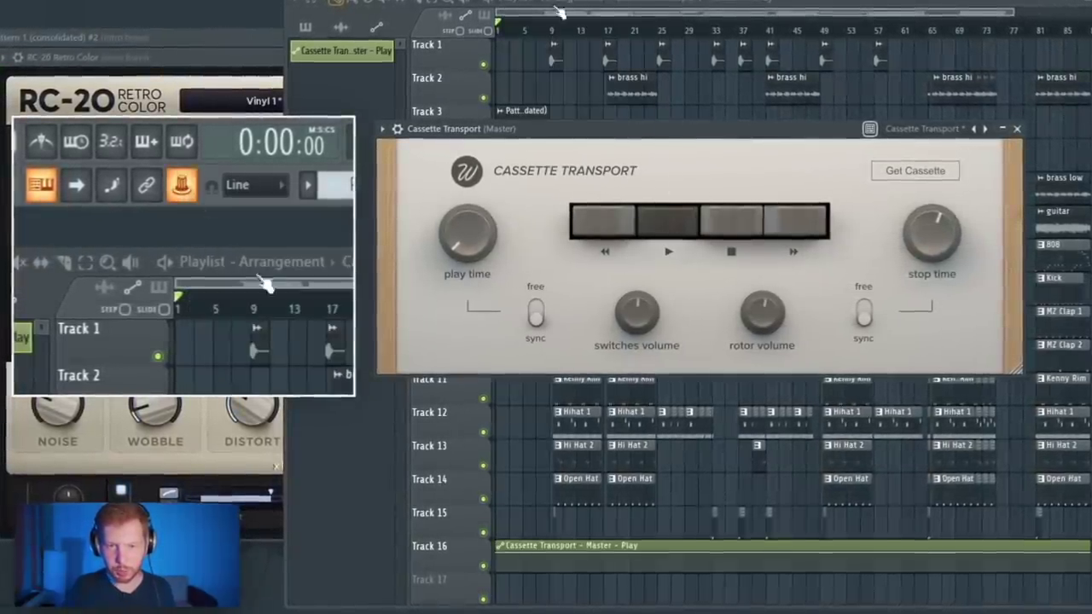
left_click(746, 228)
right_click(180, 183)
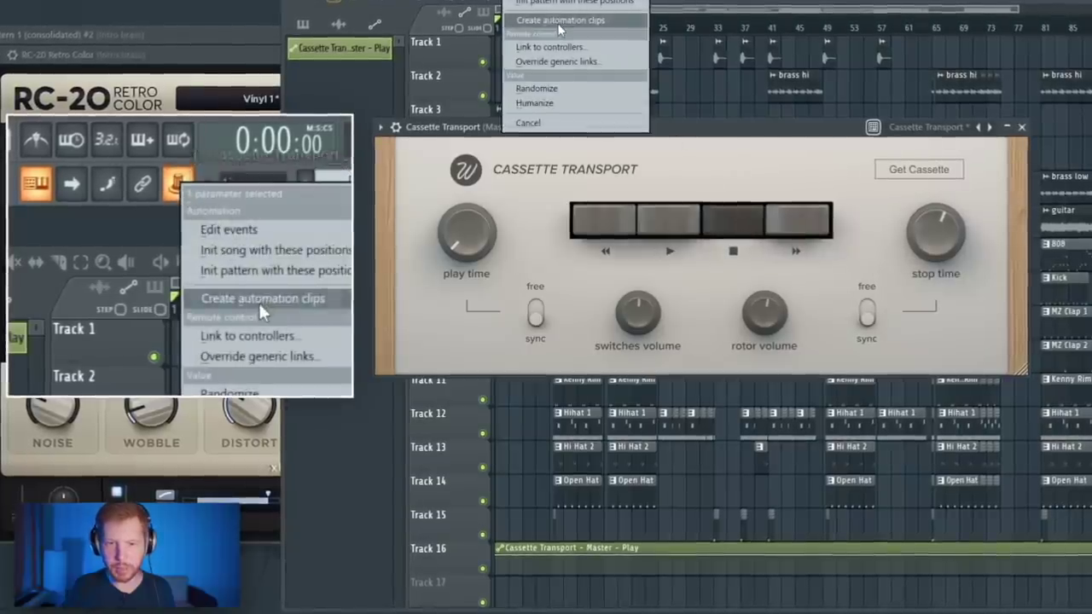
left_click(261, 301)
key("F9")
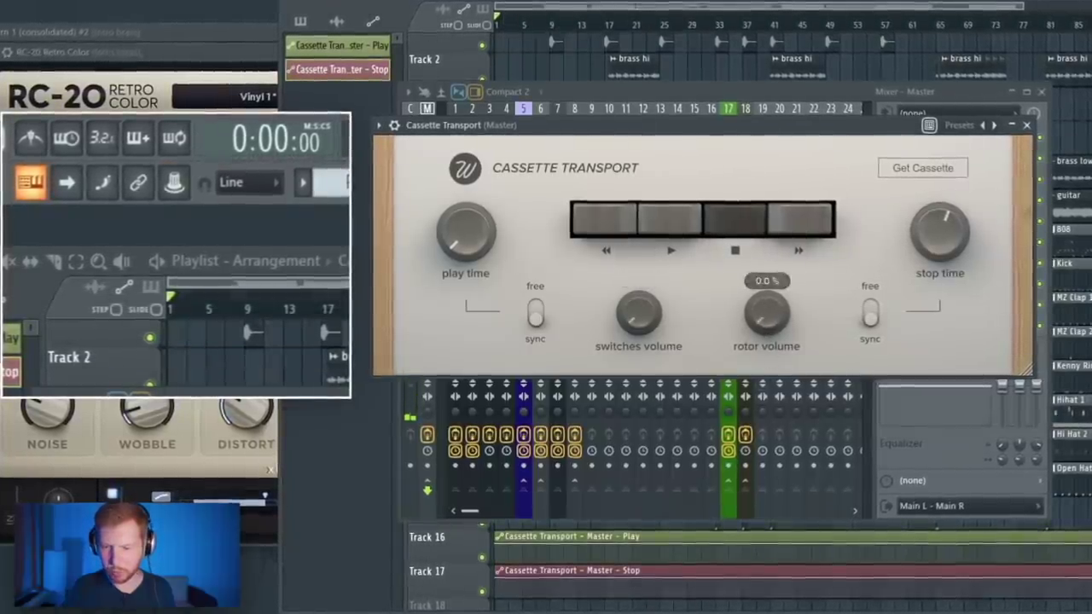
- Shape the Cassette Transport automation so Play switches off and Stop switches on from about bar 8.25 until just before bar 9
key("F5")
scroll(532, 377, "up", 5)
scroll(548, 321, "down", 4)
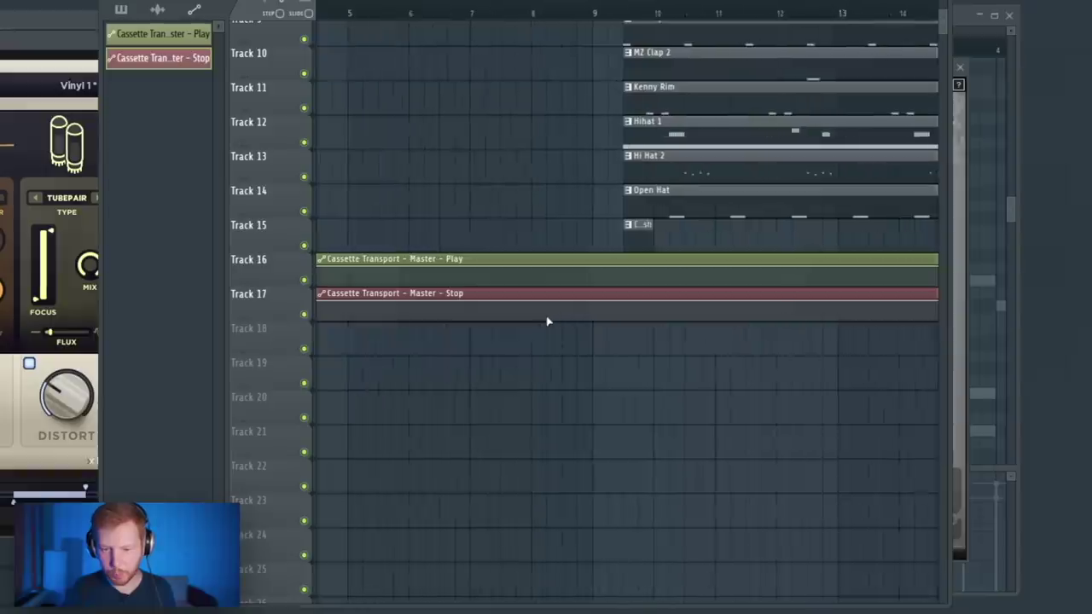
left_click_drag(548, 341, 768, 352)
scroll(766, 361, "down", 1)
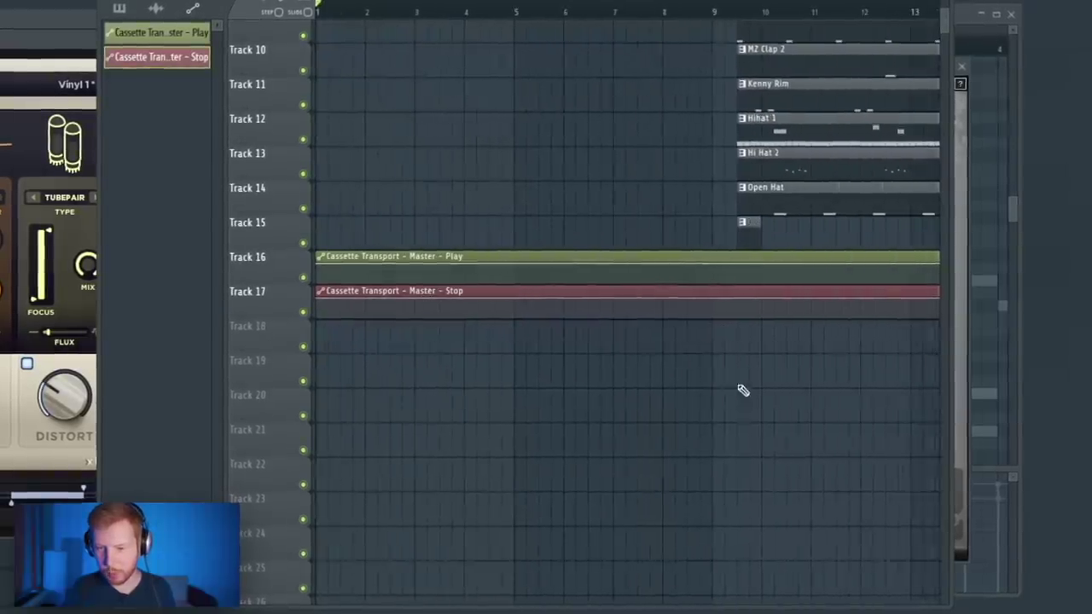
left_click_drag(742, 389, 558, 553)
left_click_drag(445, 229, 457, 384)
scroll(512, 380, "down", 1)
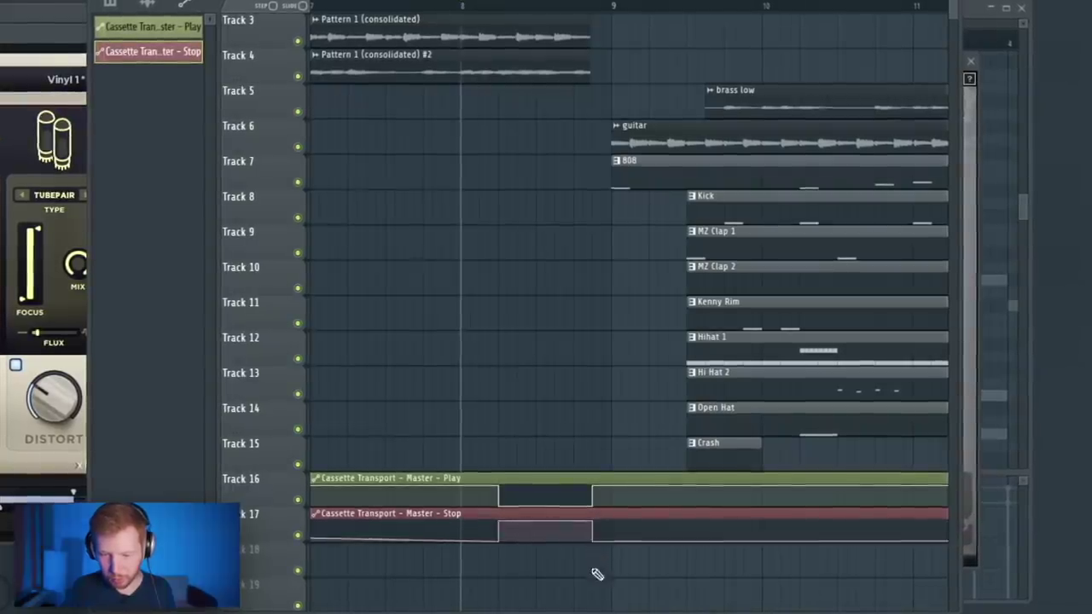
- Create an automation clip for Cassette Transport's mix level on the master
scroll(579, 574, "down", 8)
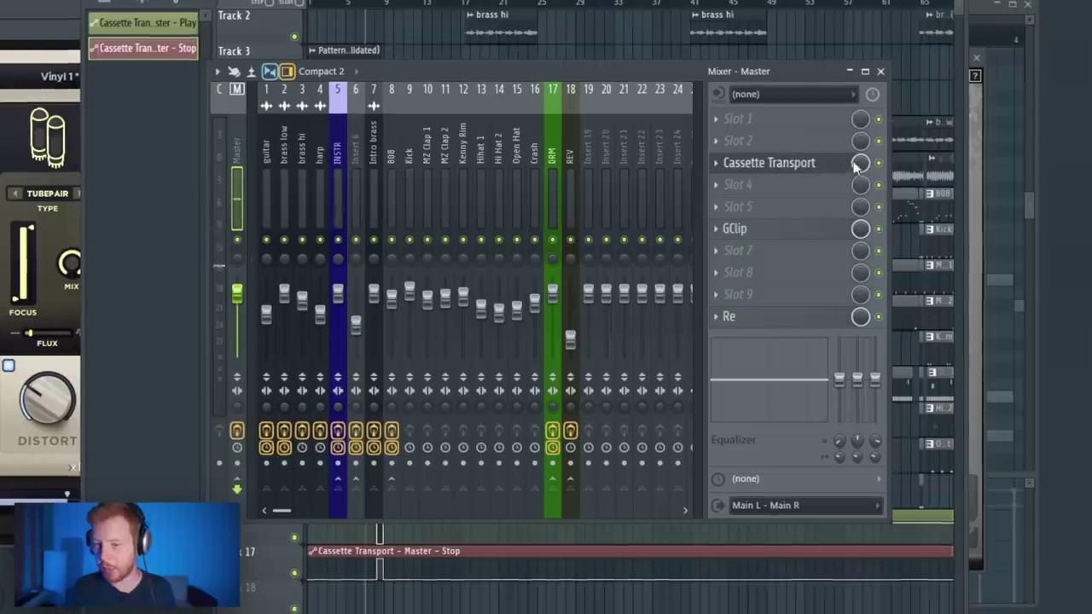
right_click(859, 162)
left_click(897, 288)
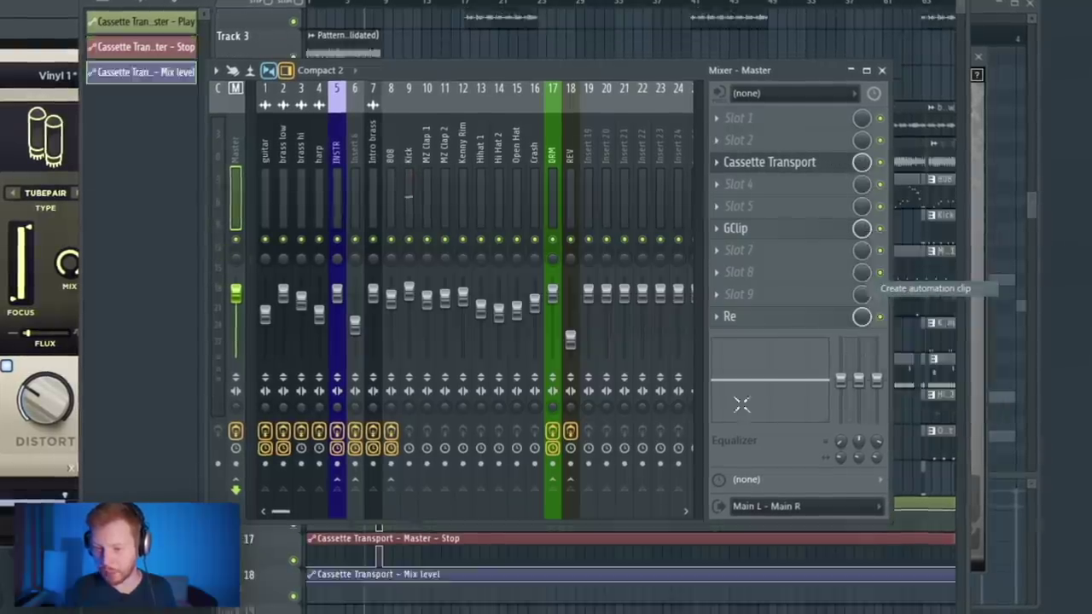
key("F9")
- Shape the Cassette Transport mix level automation to rise only around the tape-stop section before bar 9
scroll(372, 522, "up", 8)
scroll(444, 409, "down", 5)
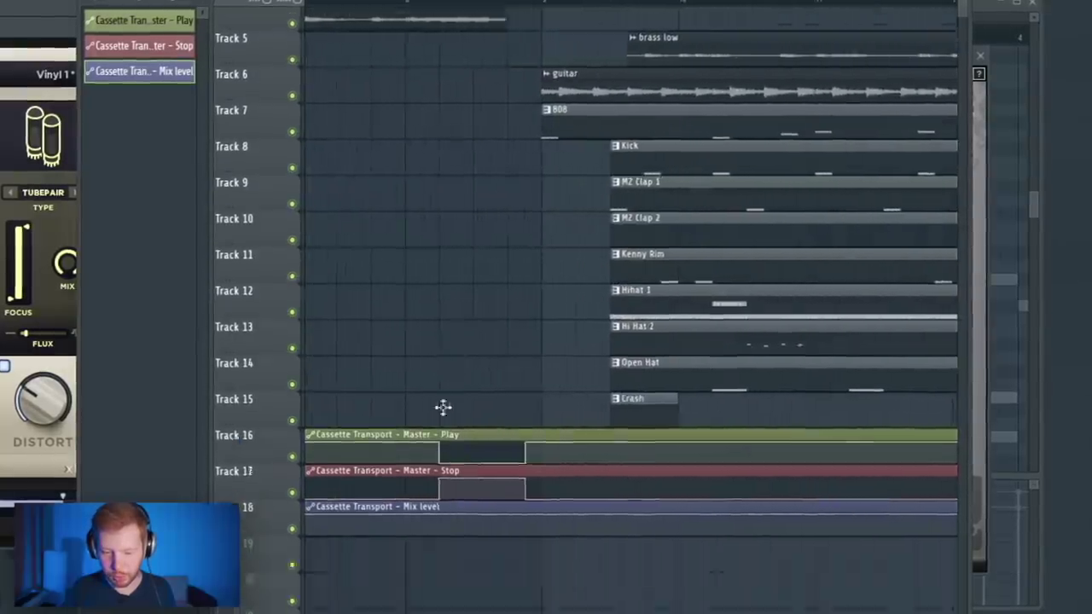
right_click(431, 417)
right_click(433, 399)
scroll(431, 410, "down", 8)
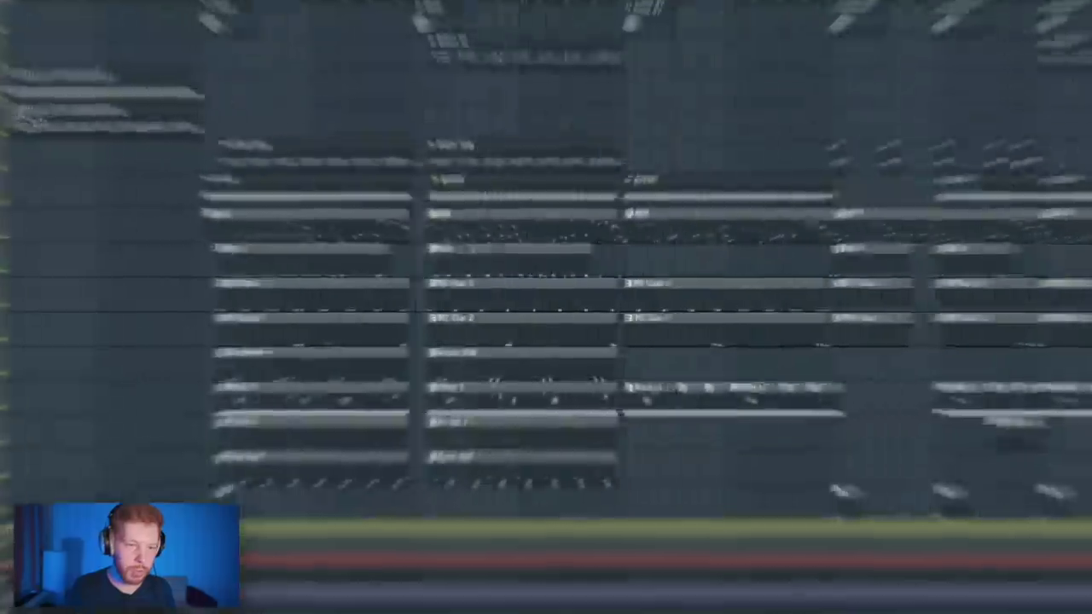
- Play back the transitions into bars 9 and 17, checking the gaps where the drums drop out
scroll(143, 183, "left", 1)
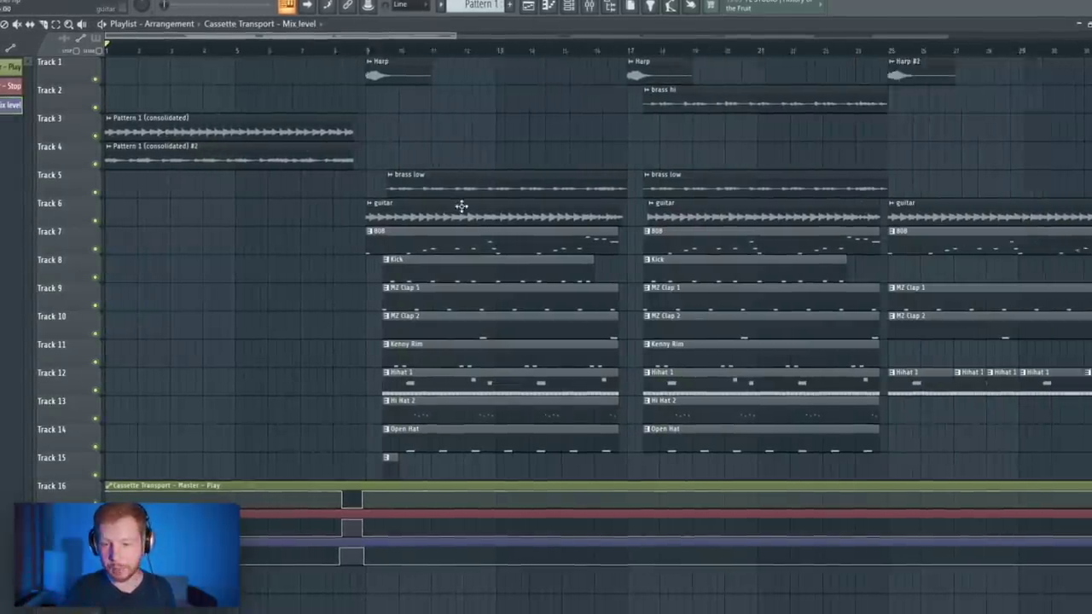
scroll(339, 144, "down", 4)
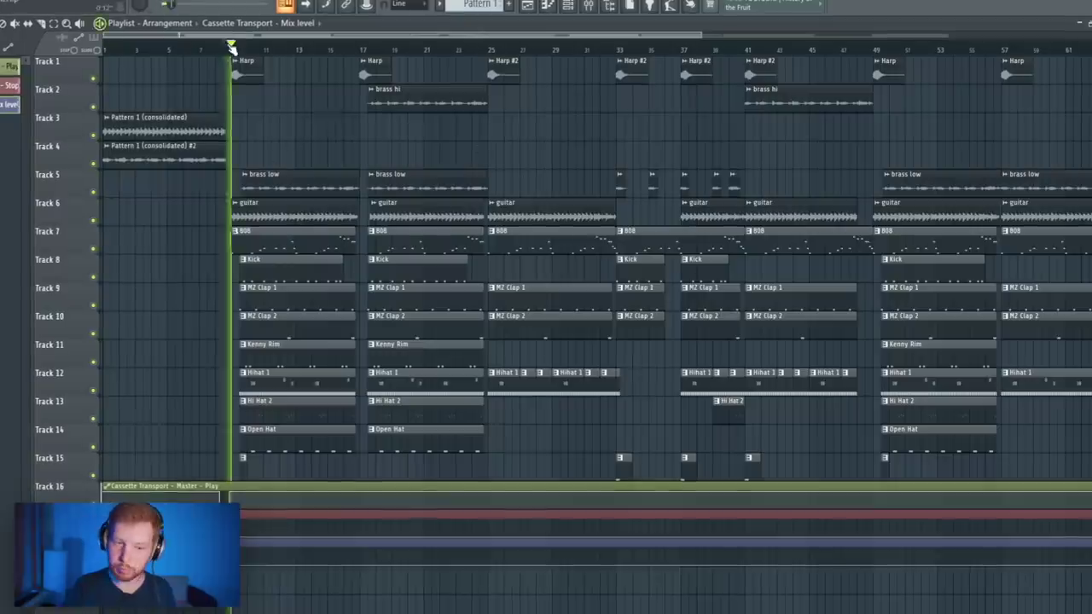
scroll(227, 209, "up", 6)
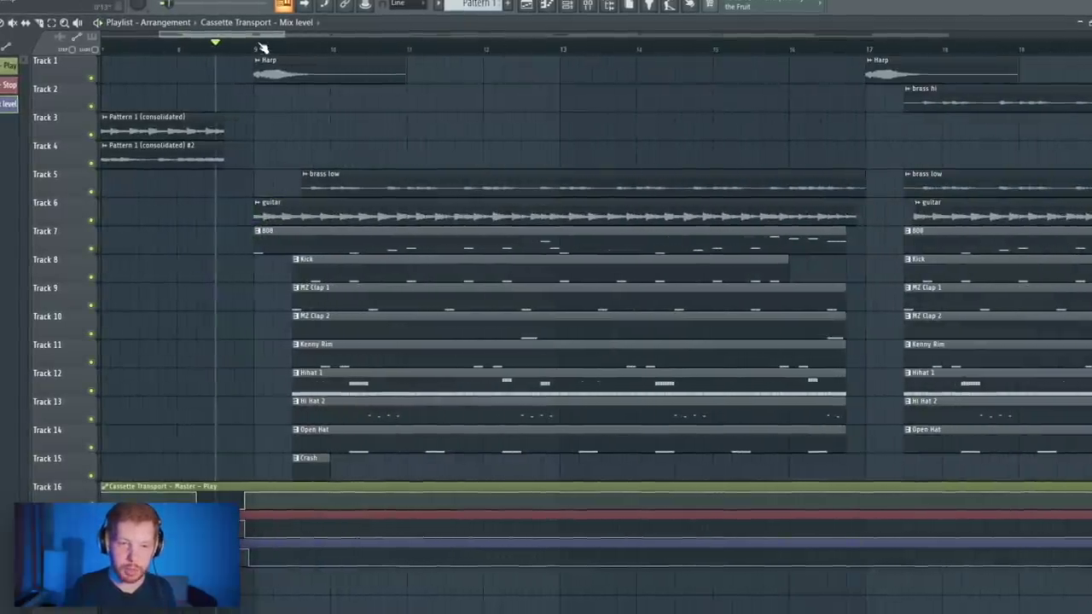
key("space")
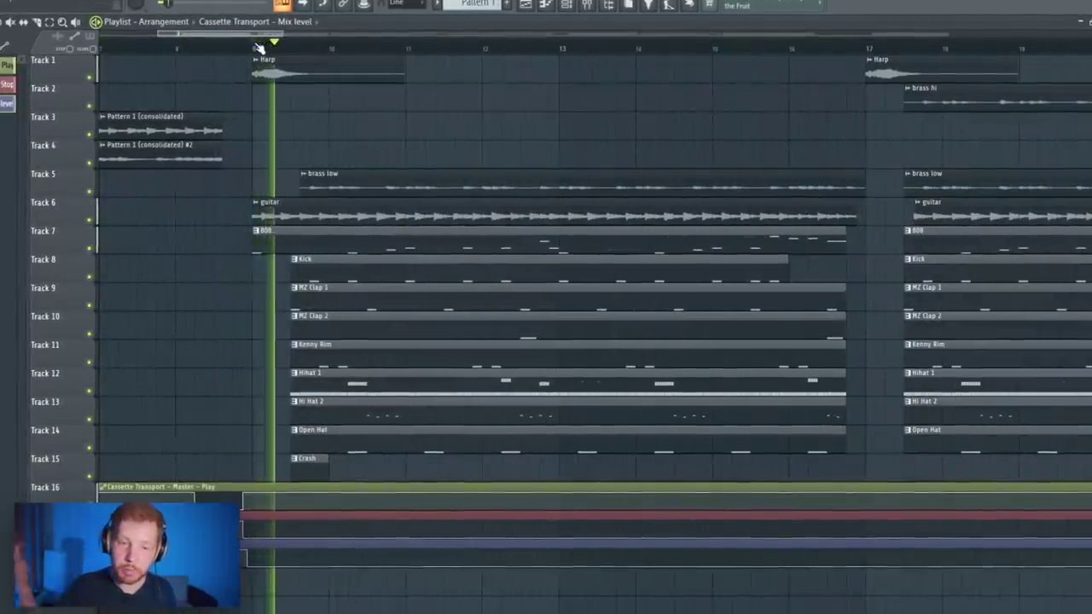
left_click_drag(275, 170, 270, 284)
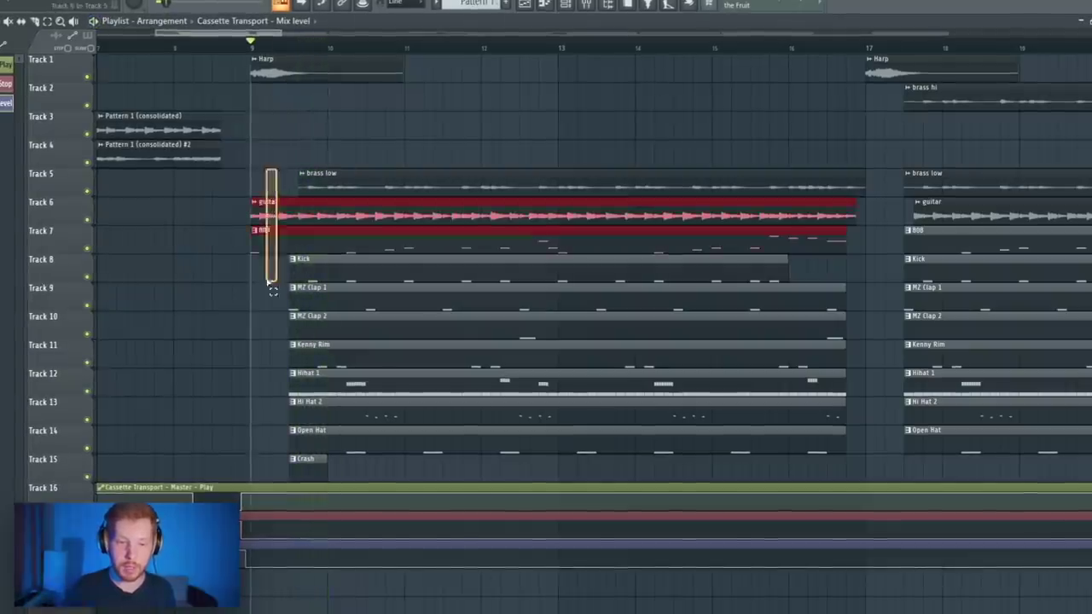
scroll(260, 246, "right", 8)
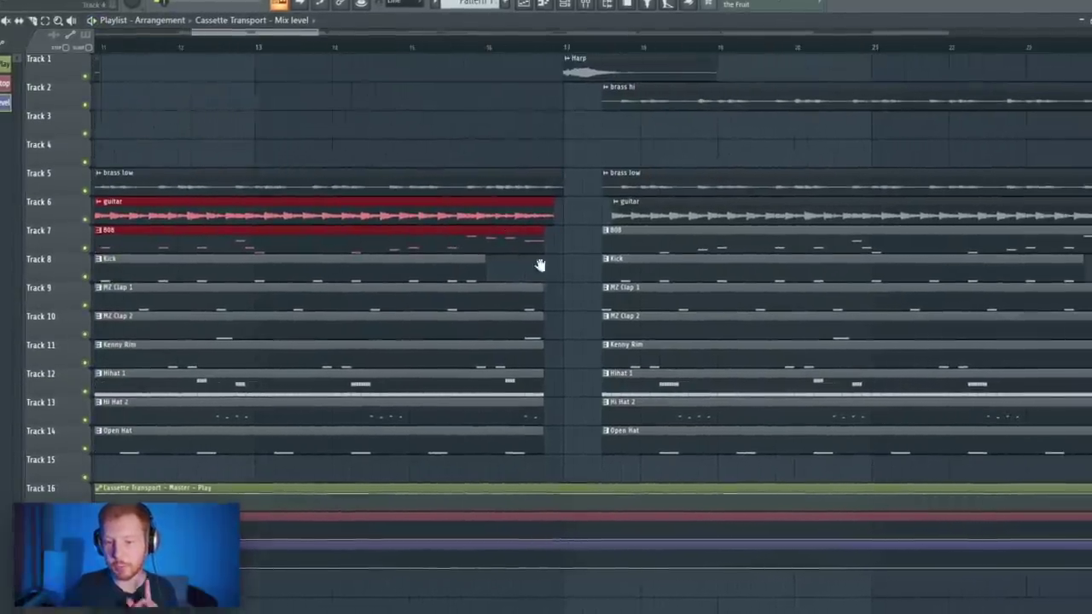
left_click(536, 111, "ctrl")
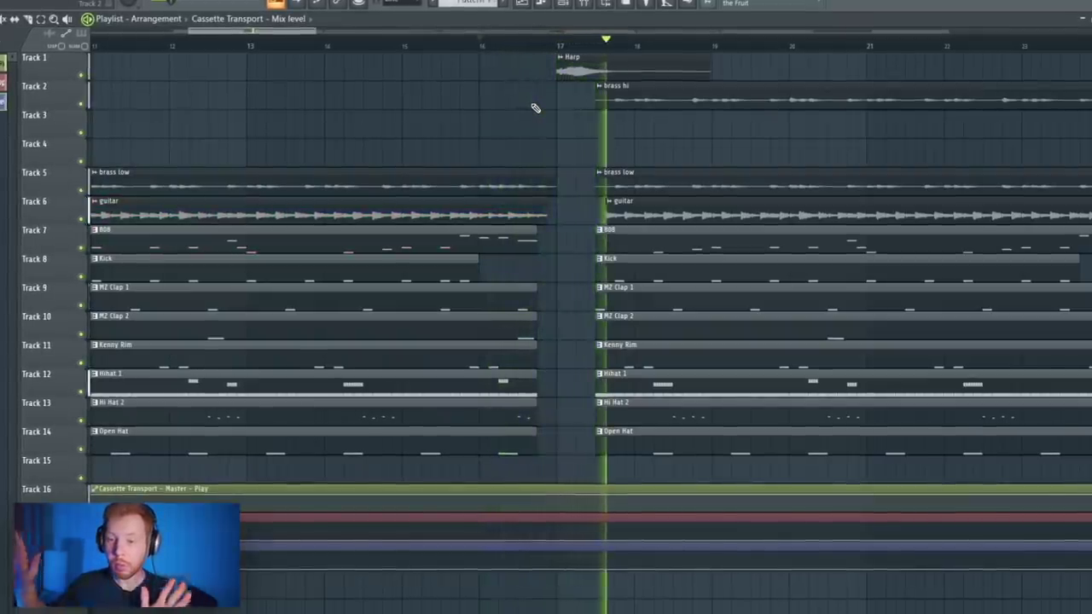
key("space")
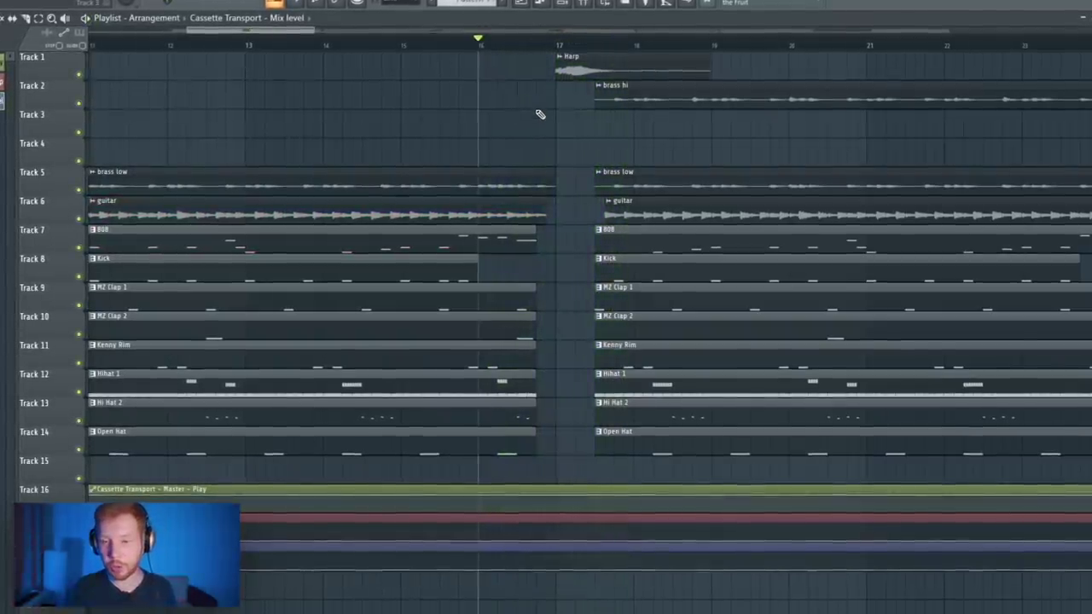
- Play back the arrangement changes around bars 25, 33 and 57, and examine the repeated short clips at bar 65
scroll(580, 145, "down", 6)
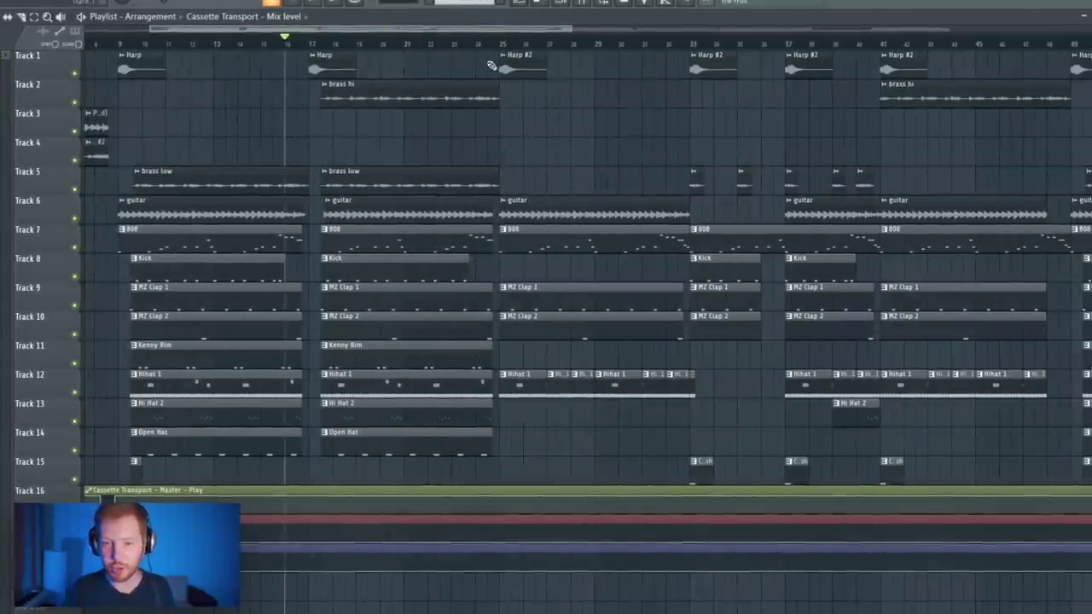
scroll(492, 66, "up", 3)
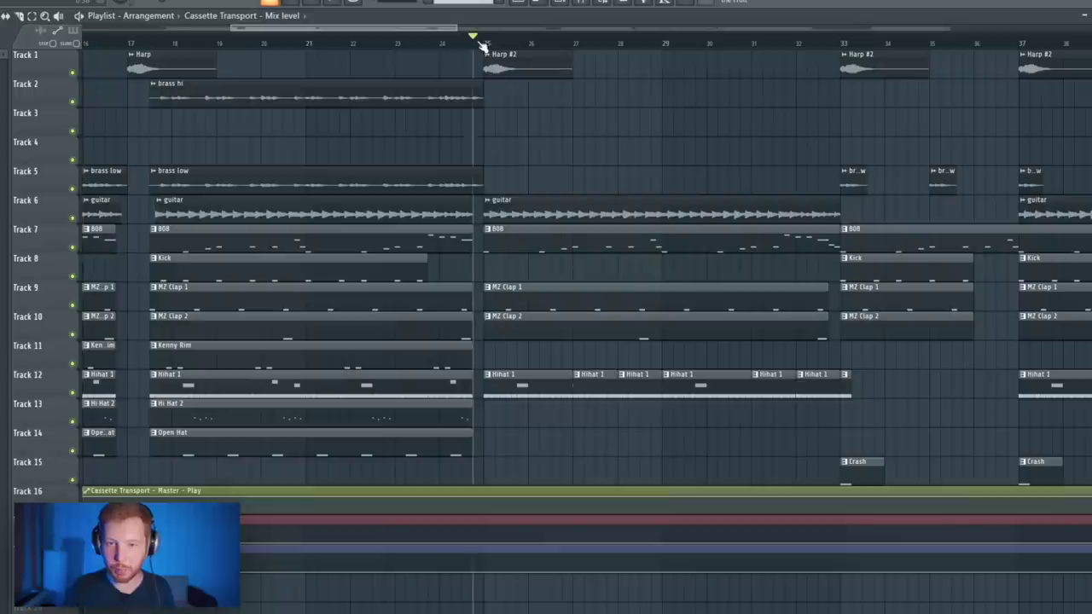
key("space")
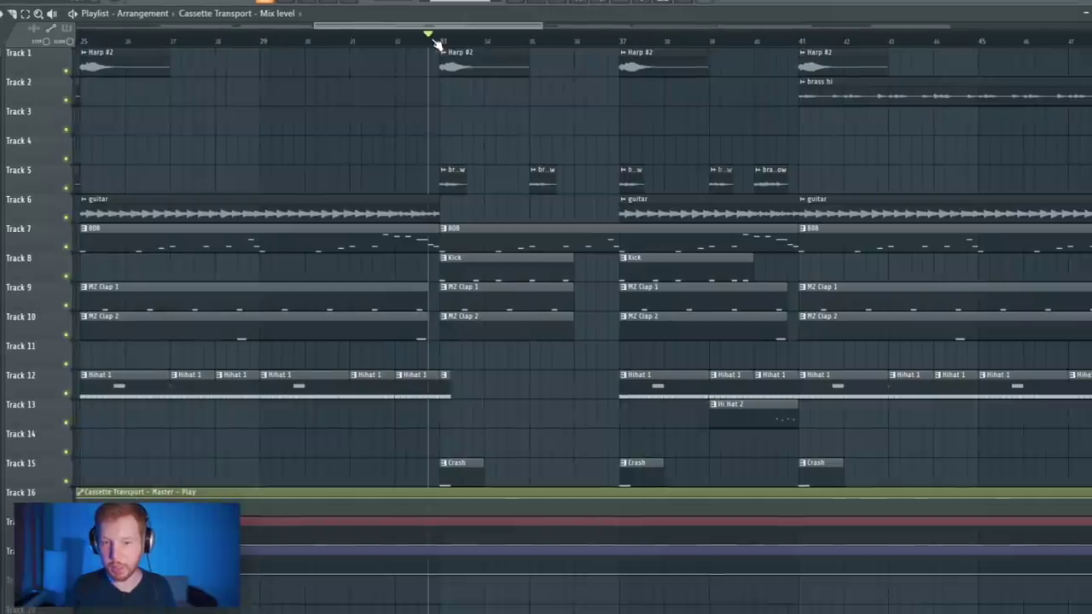
left_click(438, 42)
key("space")
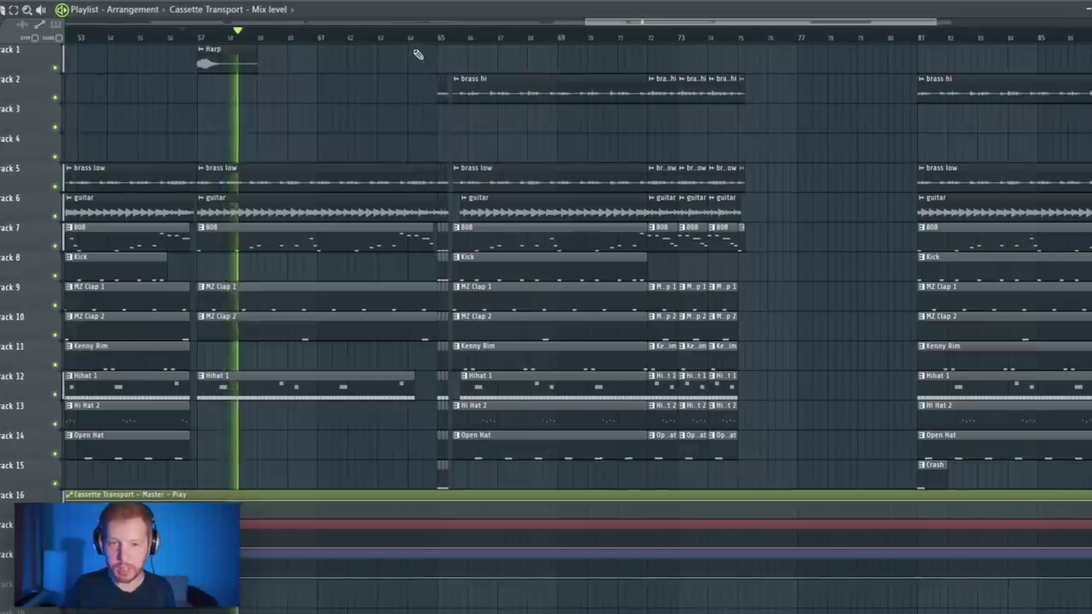
left_click(411, 41)
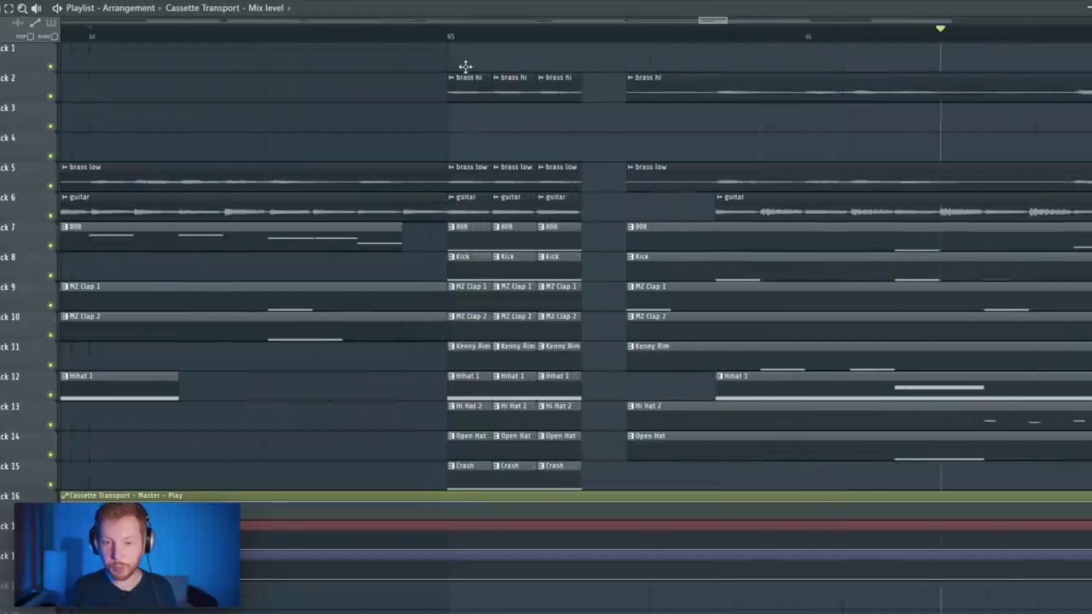
scroll(606, 282, "up", 3)
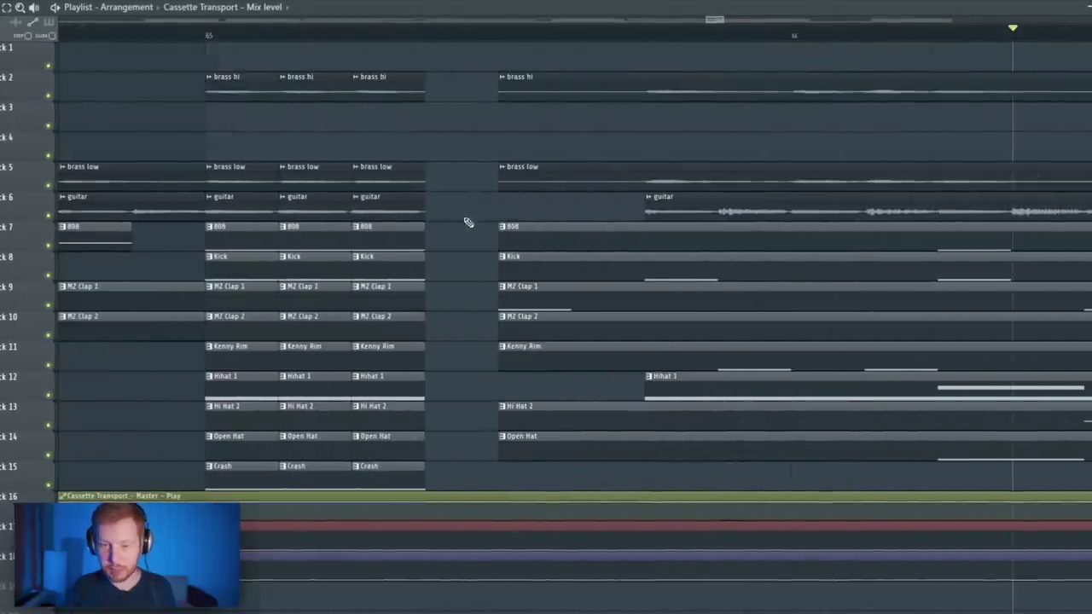
scroll(485, 258, "down", 1)
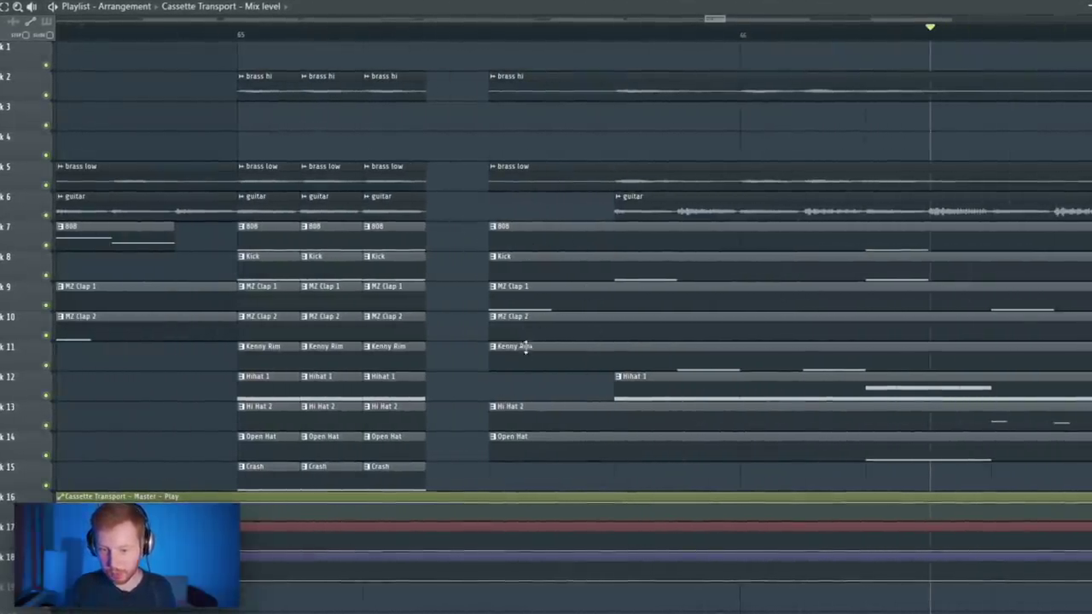
scroll(597, 217, "right", 2)
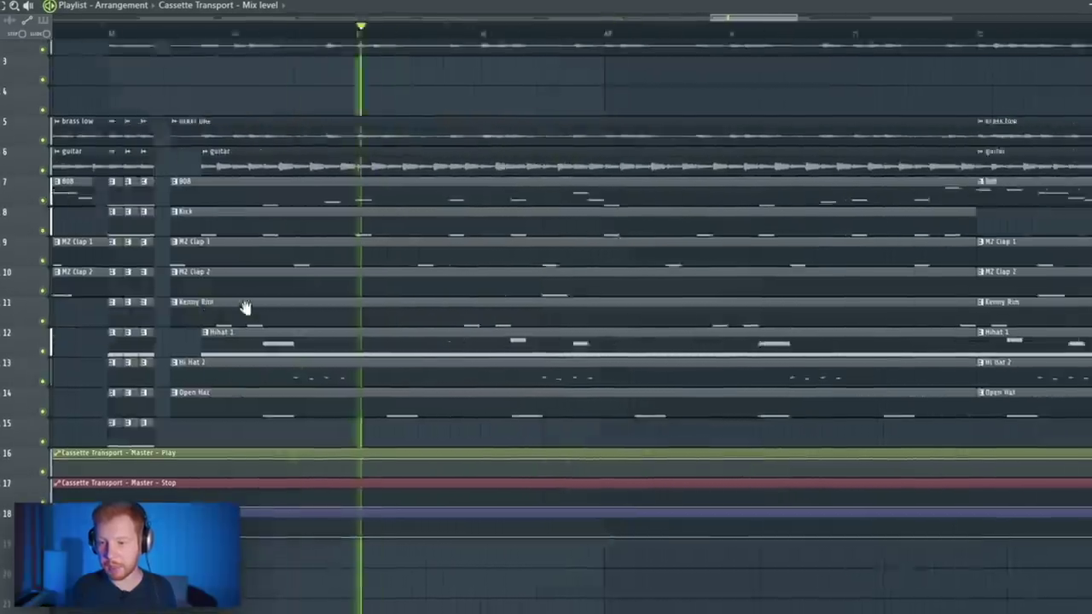
- Examine the one-bar clips repeated from bar 72 and play the end of the section from just before bar 75
left_click_drag(839, 268, 352, 291)
scroll(642, 264, "down", 1)
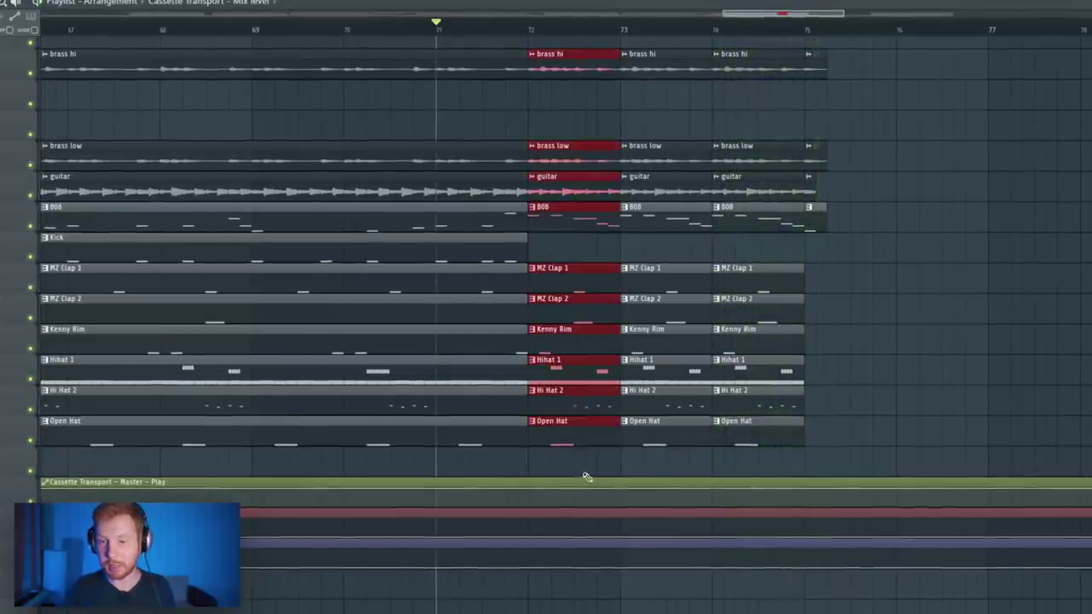
scroll(599, 384, "down", 3)
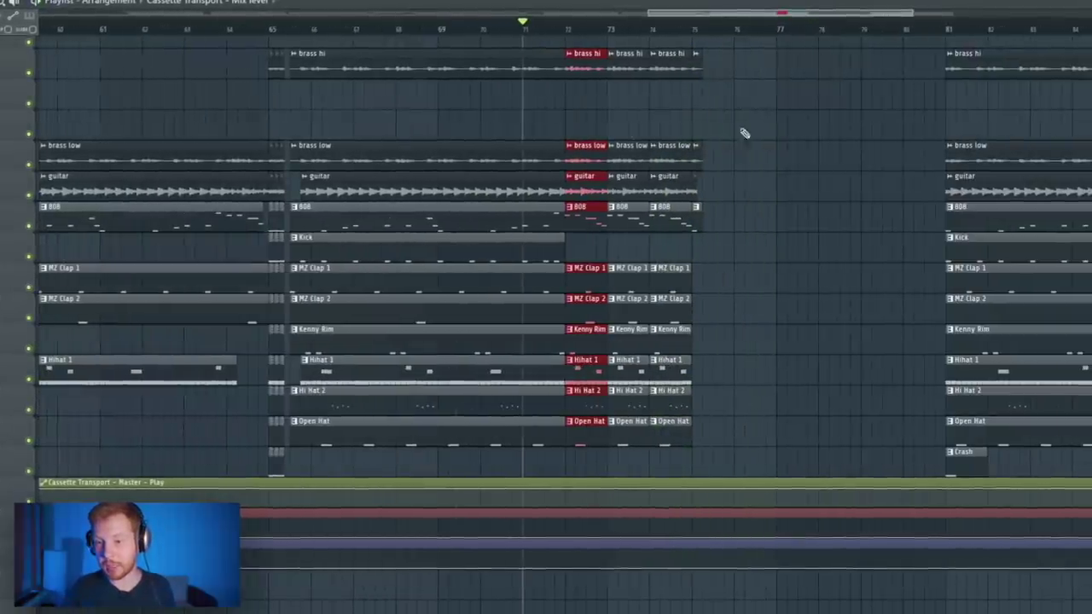
scroll(736, 128, "up", 4)
left_click(553, 31)
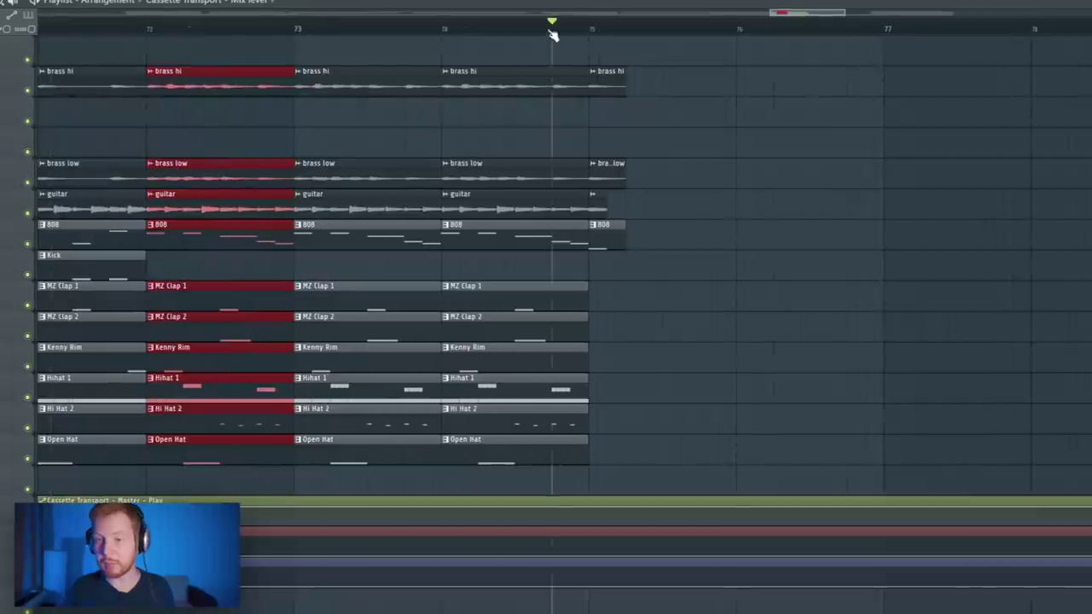
key("space")
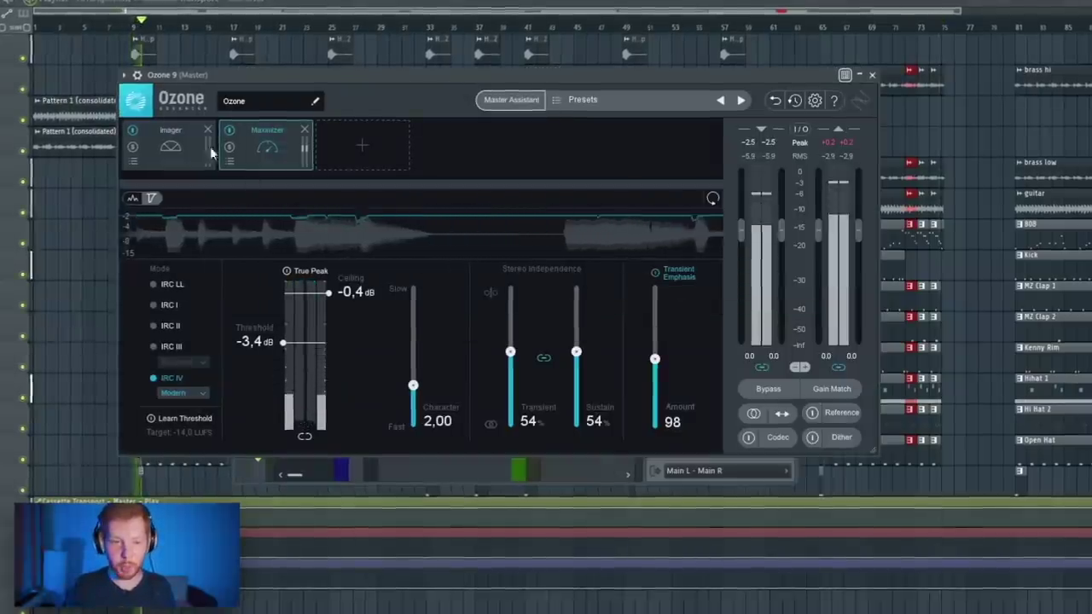
- Inspect the Imager settings of Ozone 9 on the master, close the plugin and mixer, and stop playback
left_click(210, 147)
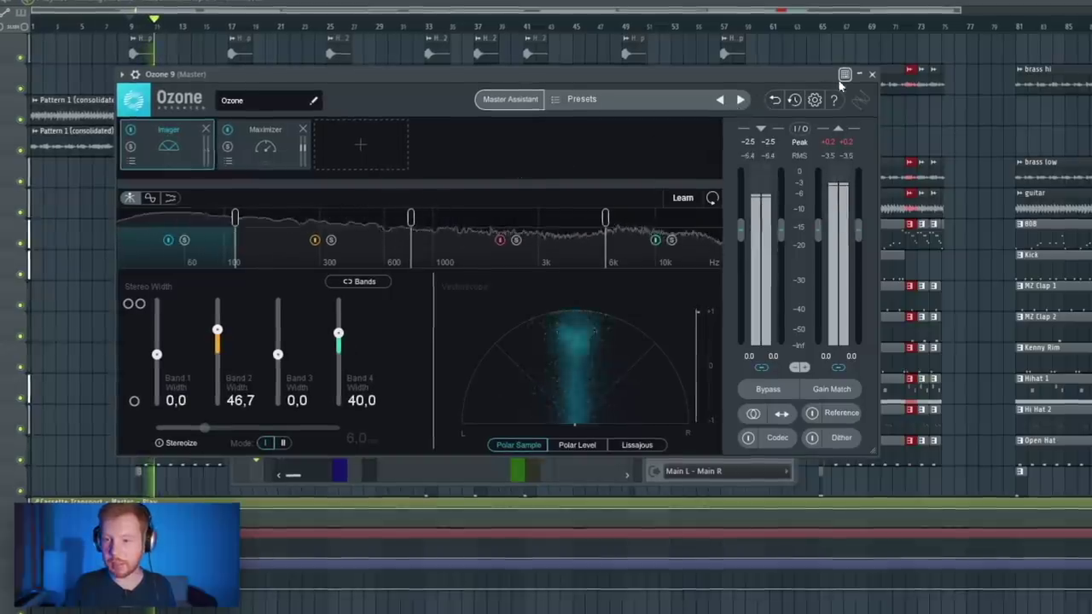
left_click(872, 75)
key("F9")
key("space")
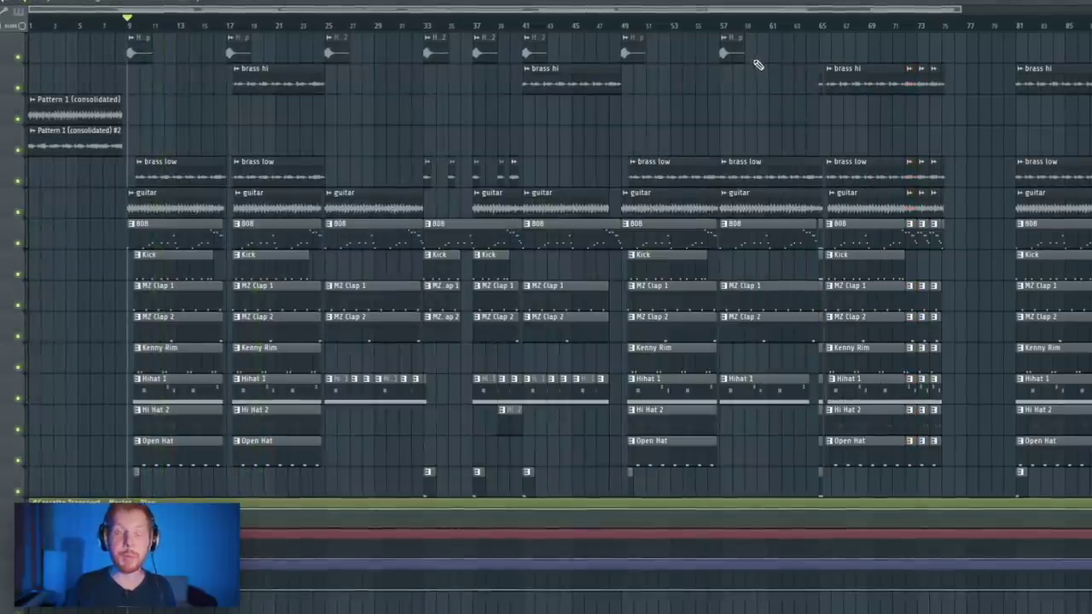